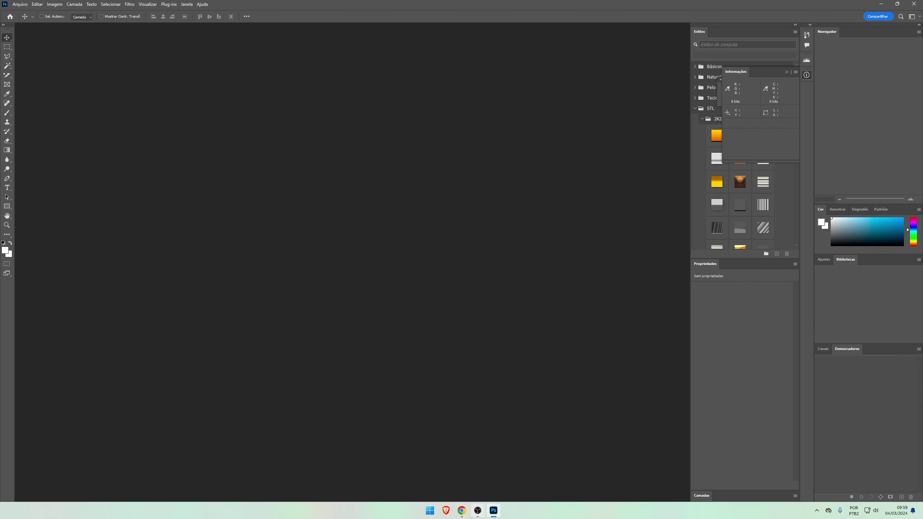
Step: Bring up Chrome and open the suggested Instagram profile in a new tab
left_click(462, 510)
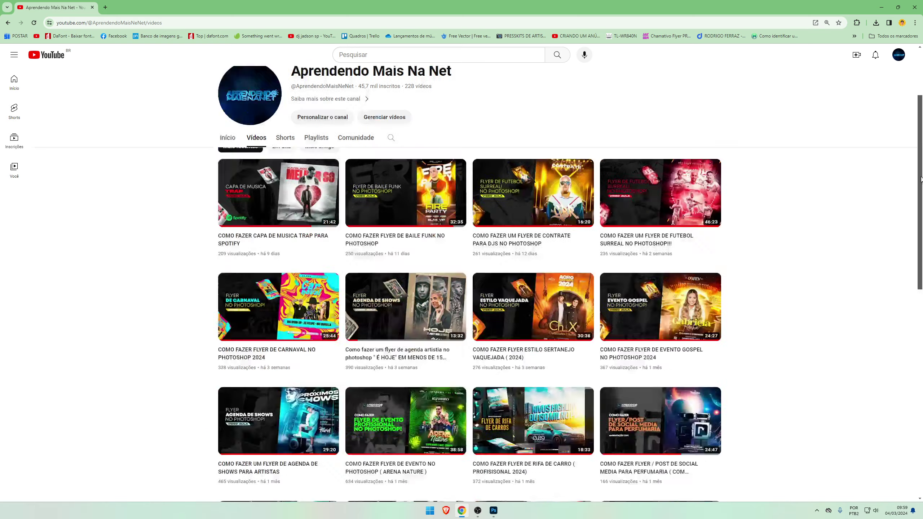
left_click_drag(921, 57, 919, 287)
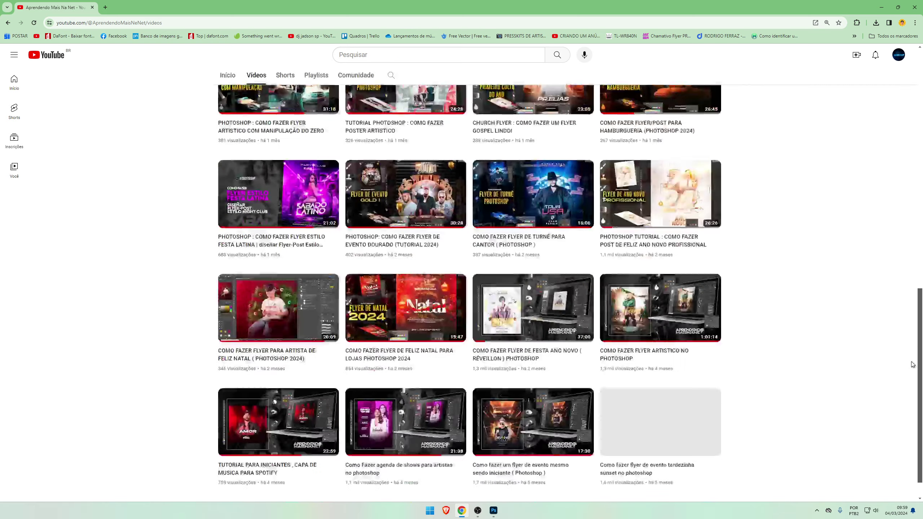
scroll(915, 214, "up", 15)
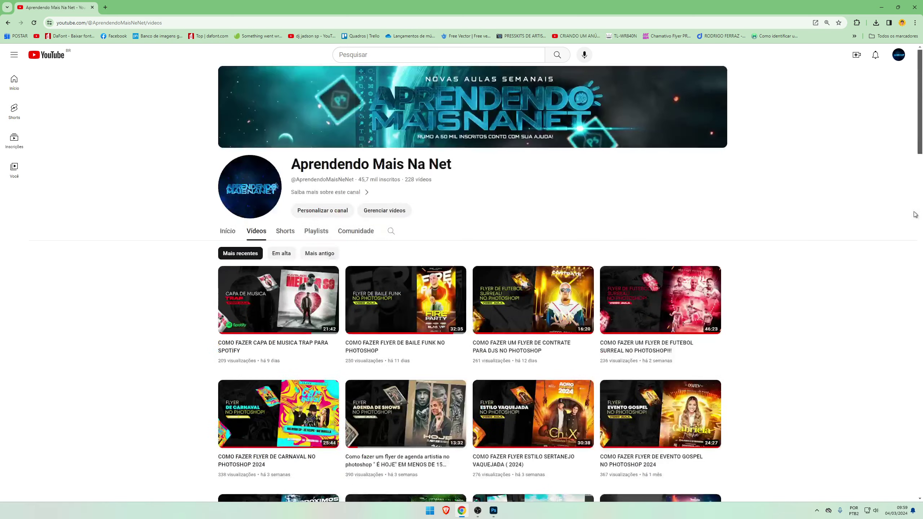
left_click(105, 7)
type("instagram.com")
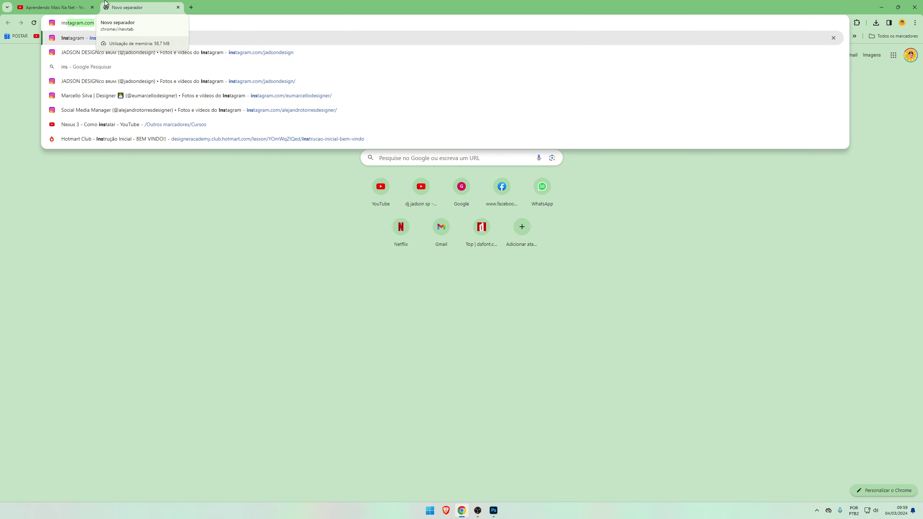
left_click(260, 53)
Step: Switch between the YouTube and Instagram tabs and scroll through the Instagram profile
left_click(85, 4)
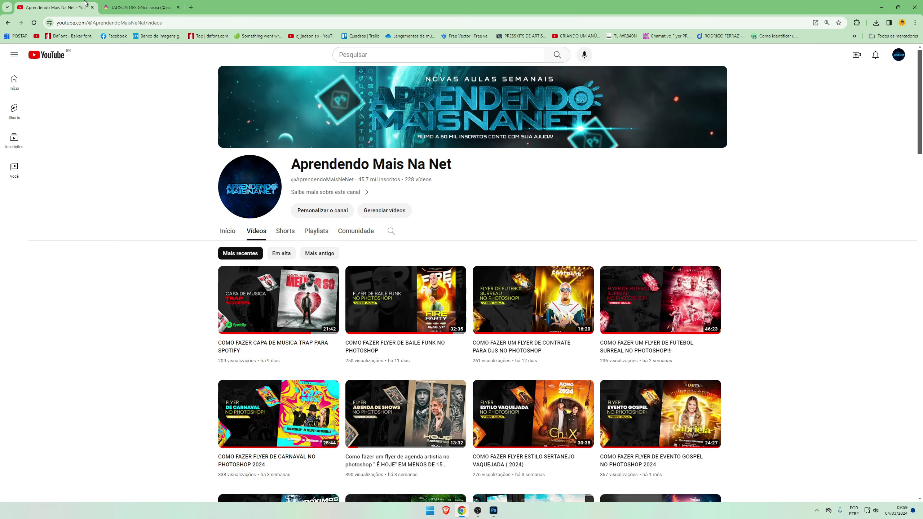
left_click(121, 4)
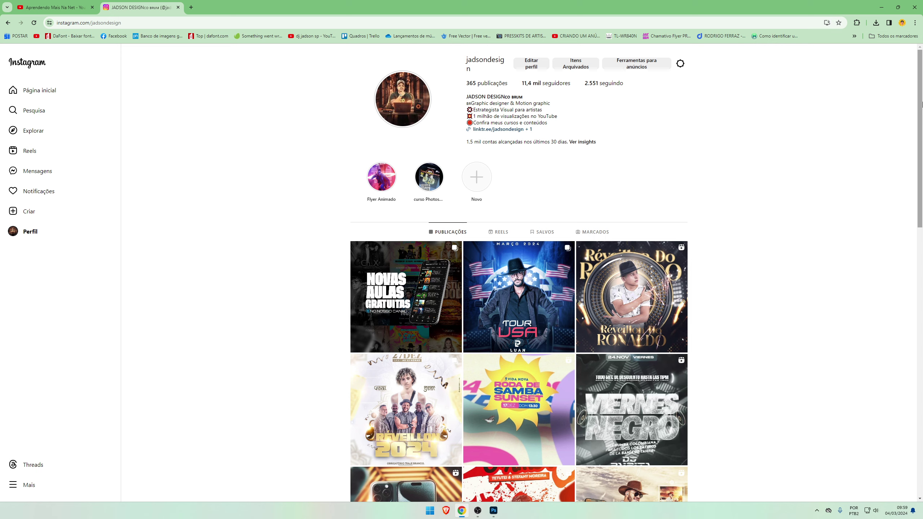
scroll(686, 146, "down", 10)
scroll(686, 146, "up", 10)
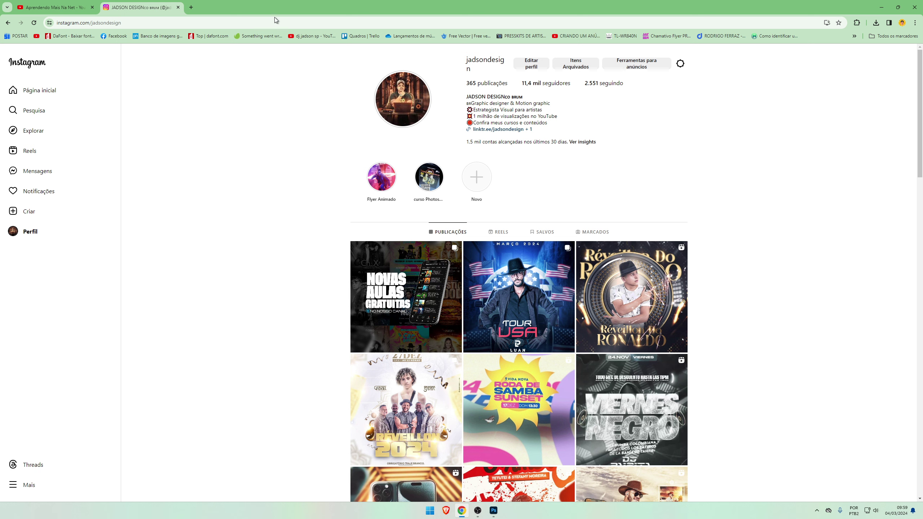
Step: Return to the YouTube tab and open a recent download's folder in File Explorer
left_click(73, 7)
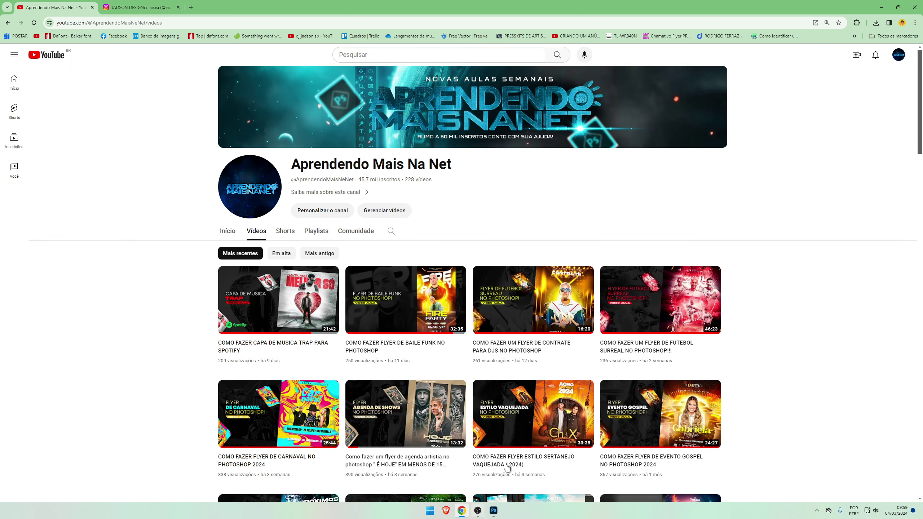
left_click(875, 22)
left_click(854, 54)
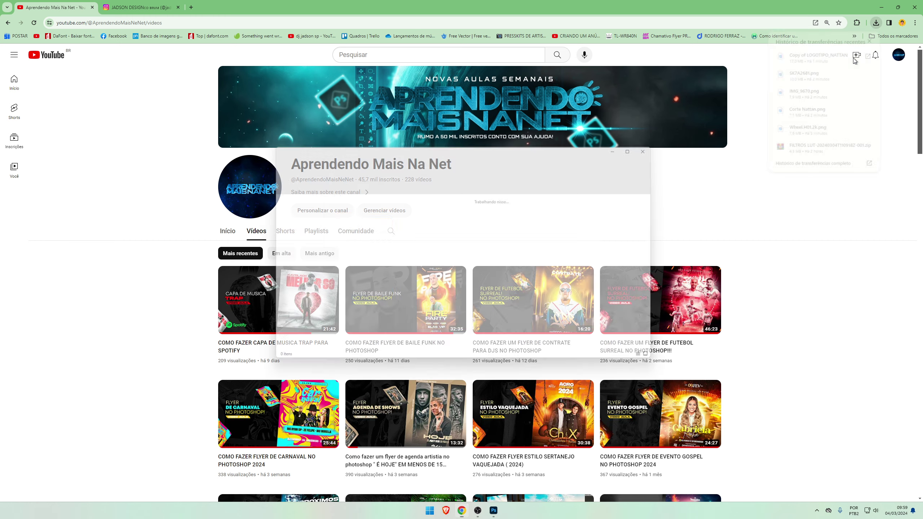
Step: Maximize File Explorer and scroll down Novo volume (D:) to the PNG files
left_click(642, 144)
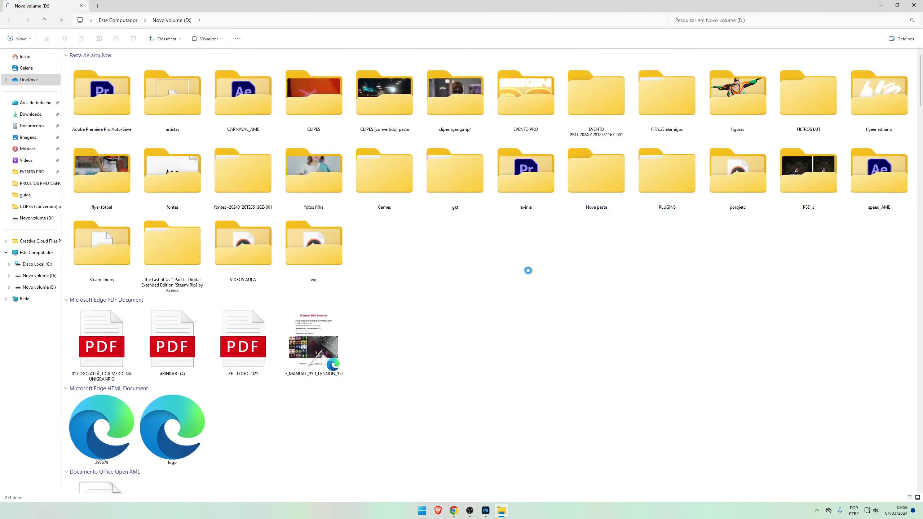
scroll(525, 271, "down", 5)
scroll(522, 275, "down", 5)
scroll(522, 276, "down", 5)
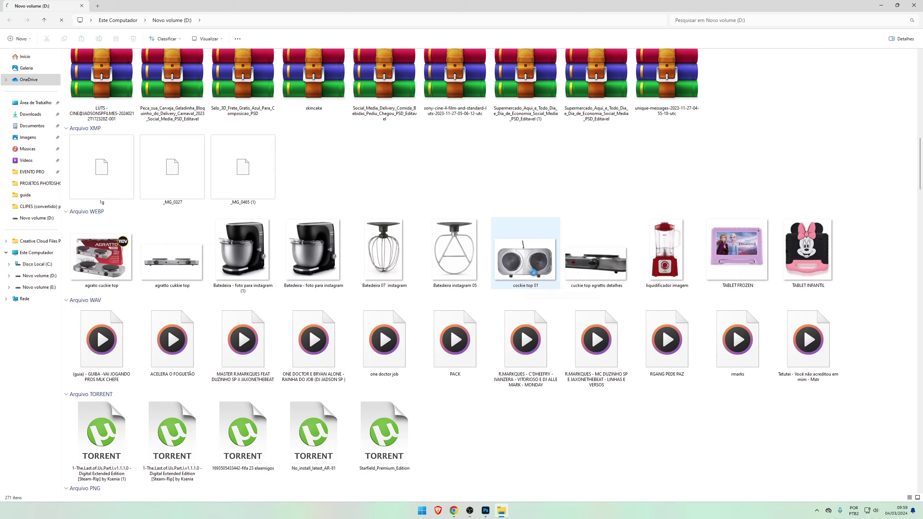
scroll(538, 268, "down", 10)
scroll(538, 269, "down", 5)
scroll(537, 269, "down", 2)
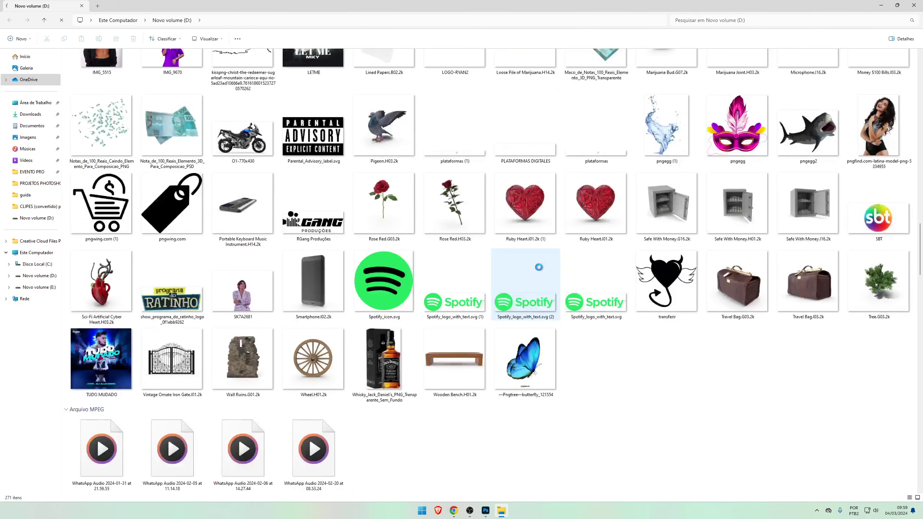
Step: Select the Corte Nattan cutout image in the D: drive folder
right_click(615, 353)
mouse_move(645, 370)
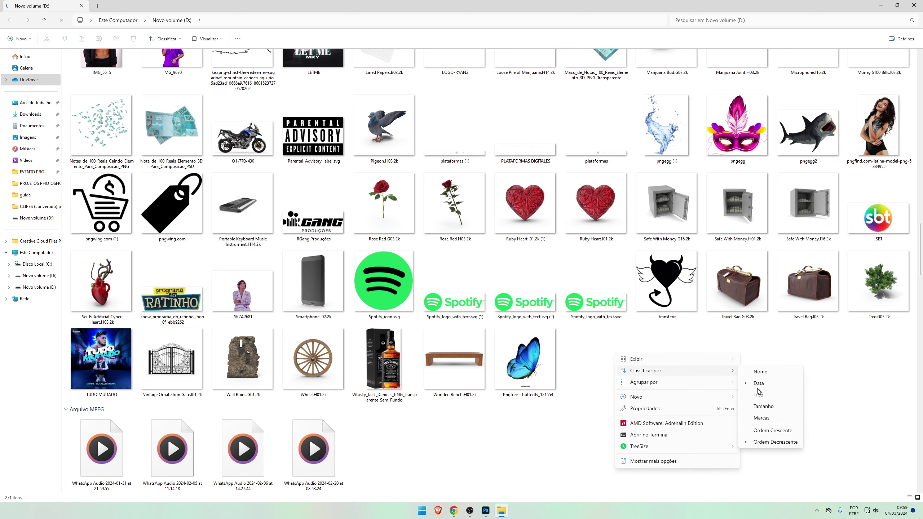
left_click(259, 305)
scroll(259, 305, "up", 3)
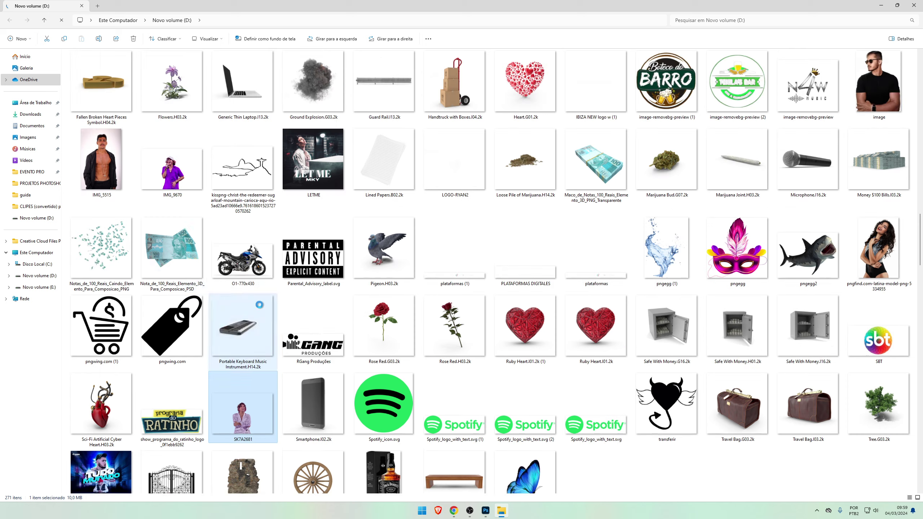
scroll(528, 104, "up", 2)
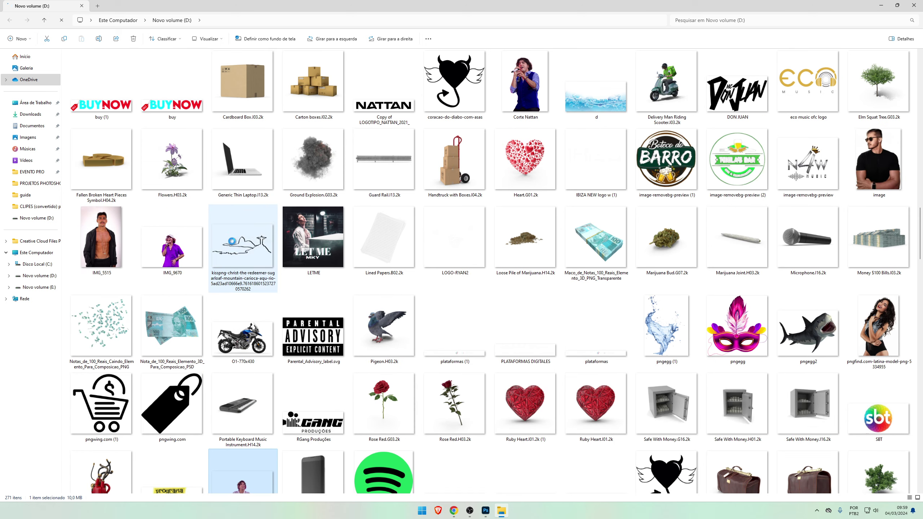
left_click(529, 103)
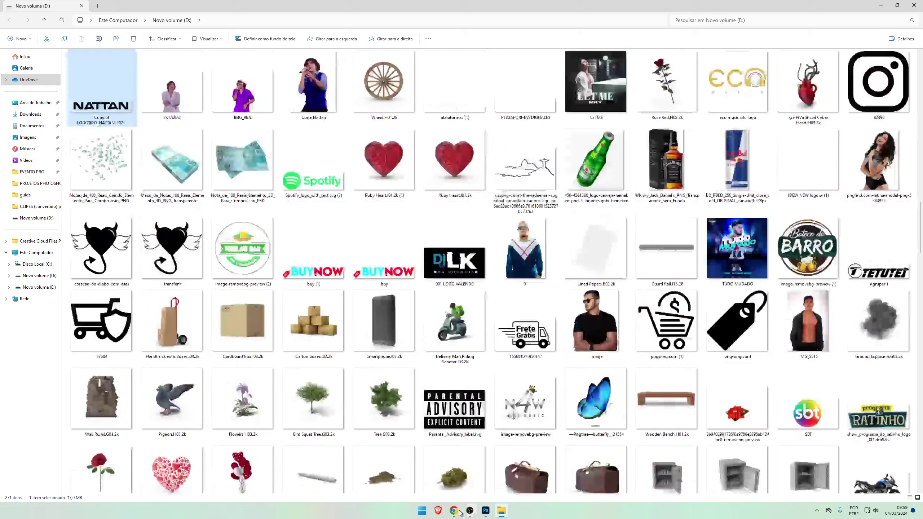
Step: Run a Google search for 'yand' in a new Chrome tab, then switch to Photoshop
left_click(459, 515)
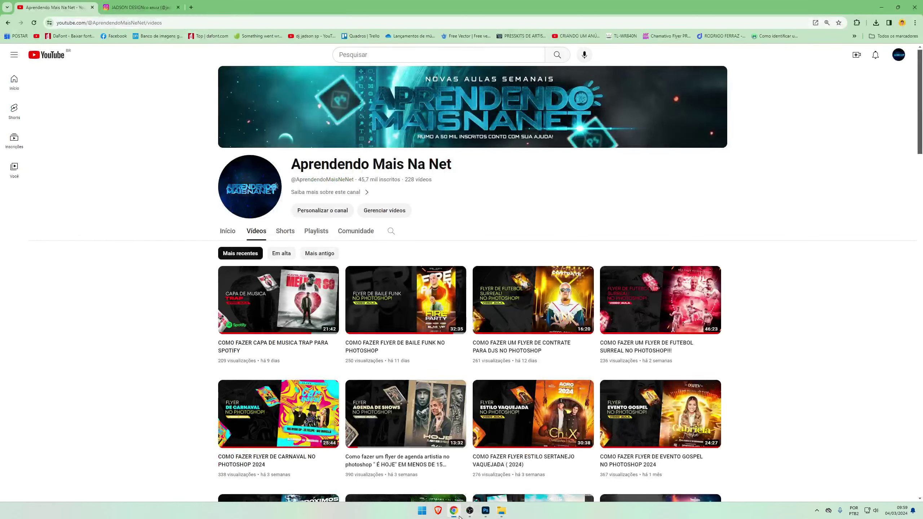
left_click(192, 7)
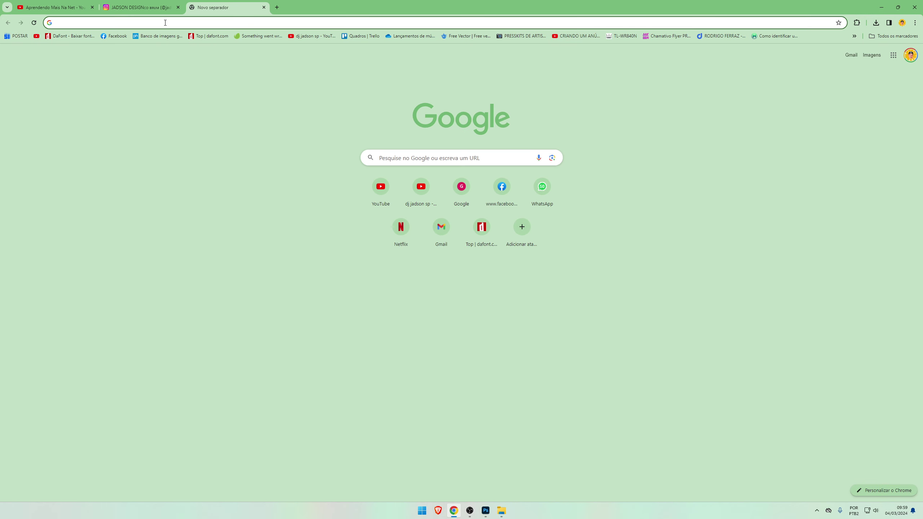
type("yand")
key("Return")
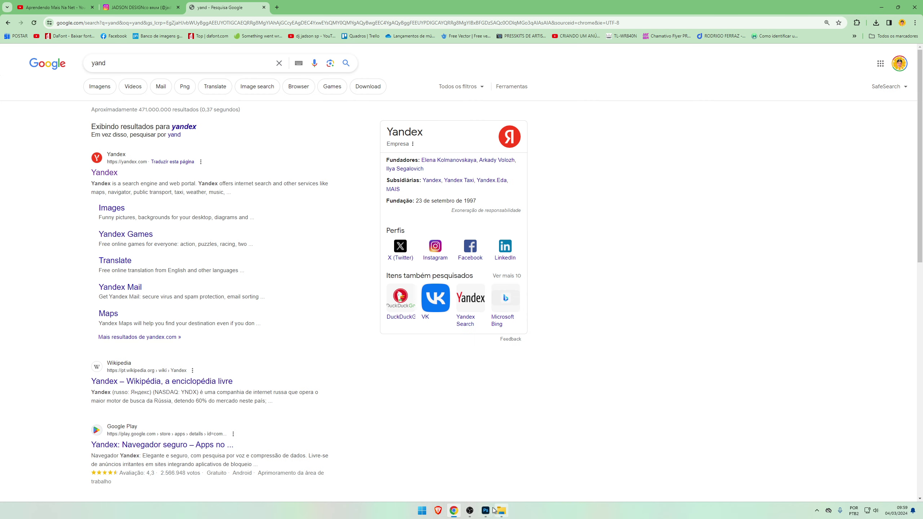
left_click(486, 510)
Step: Create a blank 1536 × 1920 px, 300 ppi document, then return to Chrome
left_click(27, 4)
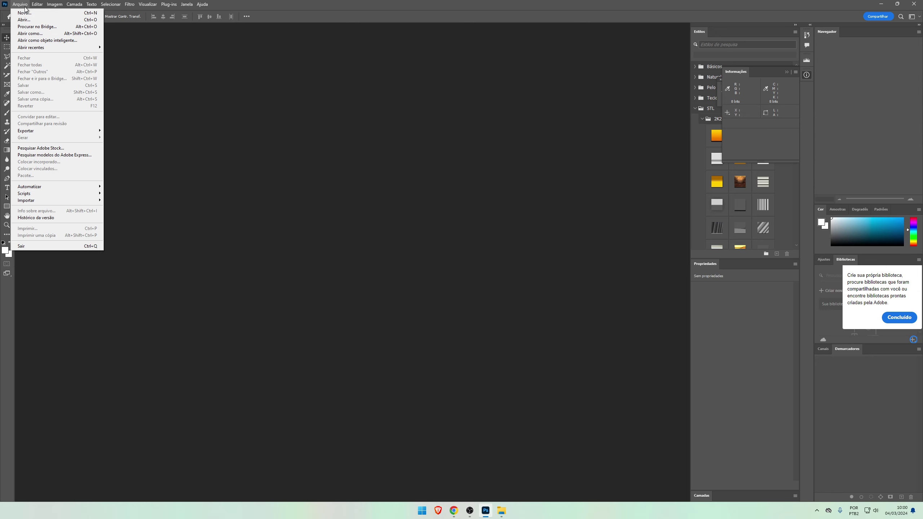
left_click(477, 171)
left_click(580, 350)
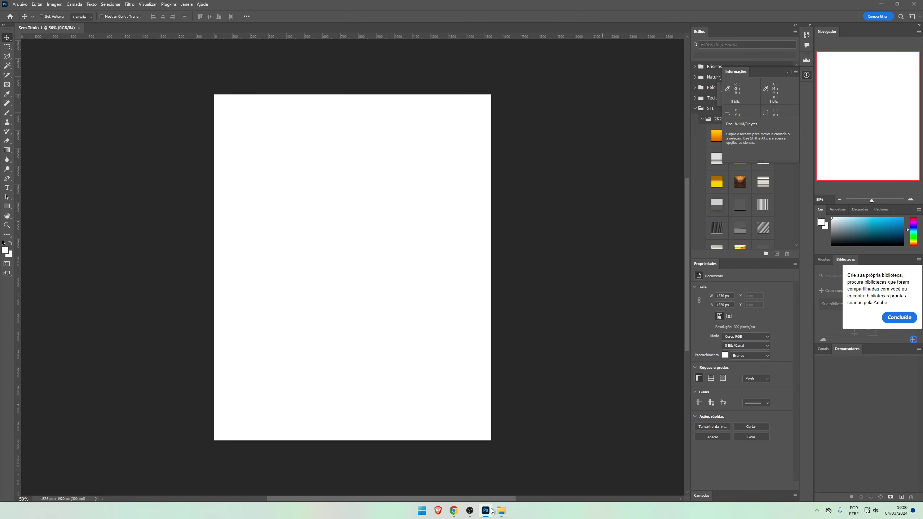
left_click(453, 510)
Step: Go from the Yandex home page to Yandex Images and search for 'stage'
left_click(109, 172)
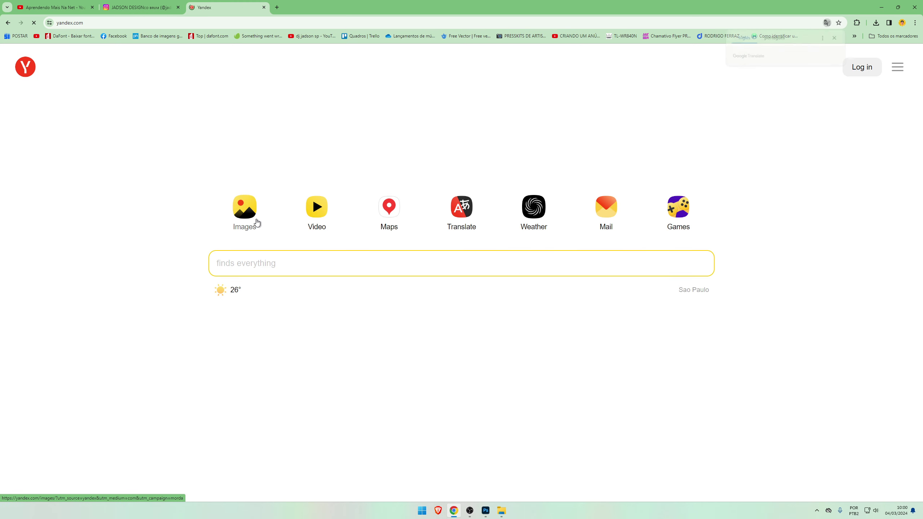
left_click(256, 222)
type("st")
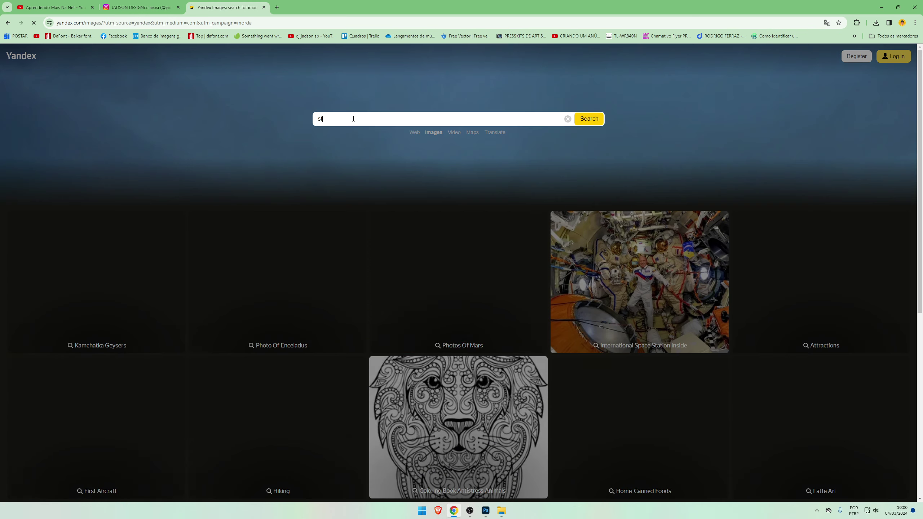
type("age wallpaper")
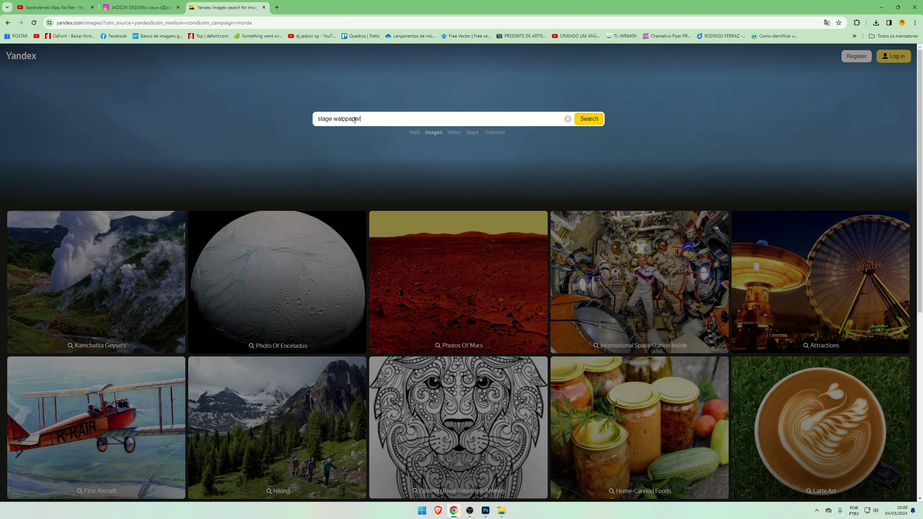
key("Return")
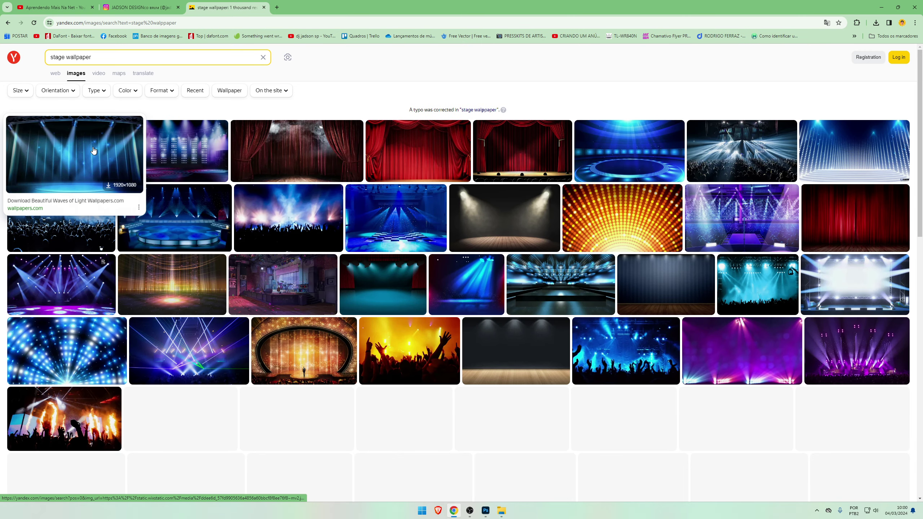
Step: Open the purple stage-lights image full size in a new tab and copy it
left_click(198, 175)
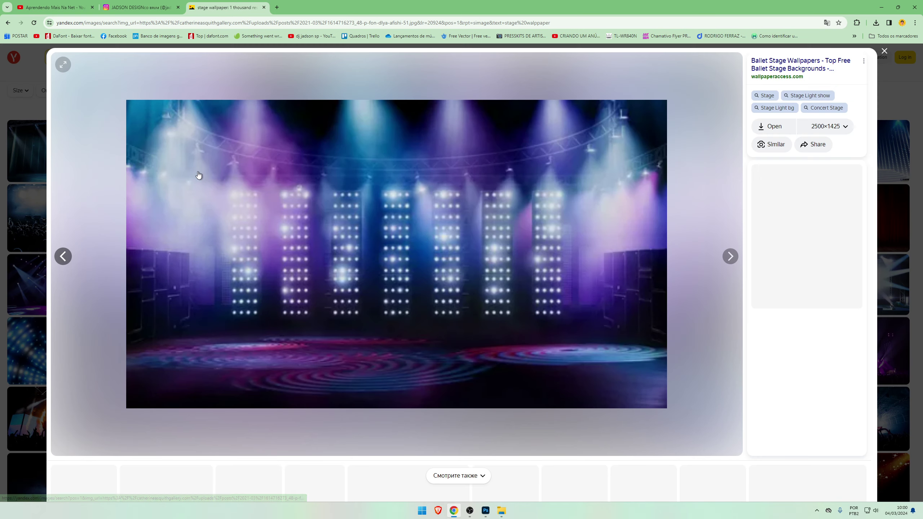
right_click(531, 226)
left_click(559, 235)
left_click(282, 3)
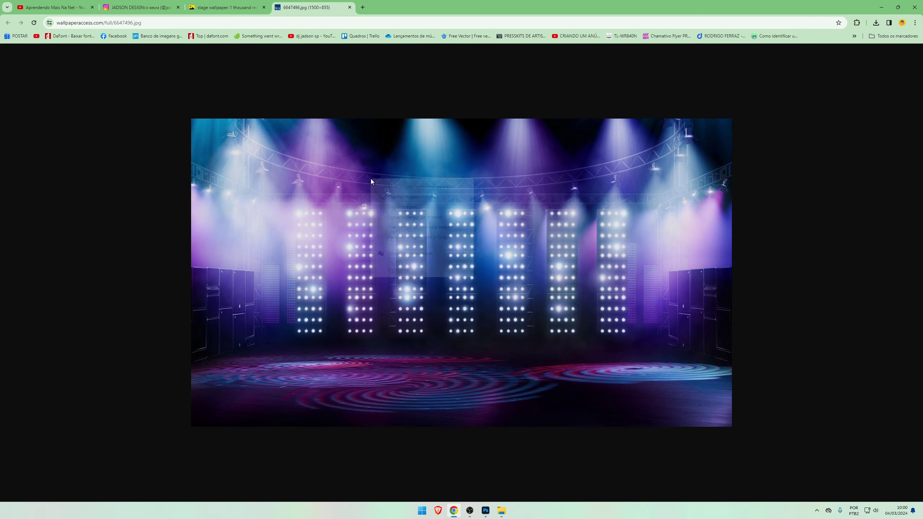
right_click(371, 181)
left_click(406, 212)
Step: Paste the stage-lights image into the blank document and select its layer
left_click(486, 510)
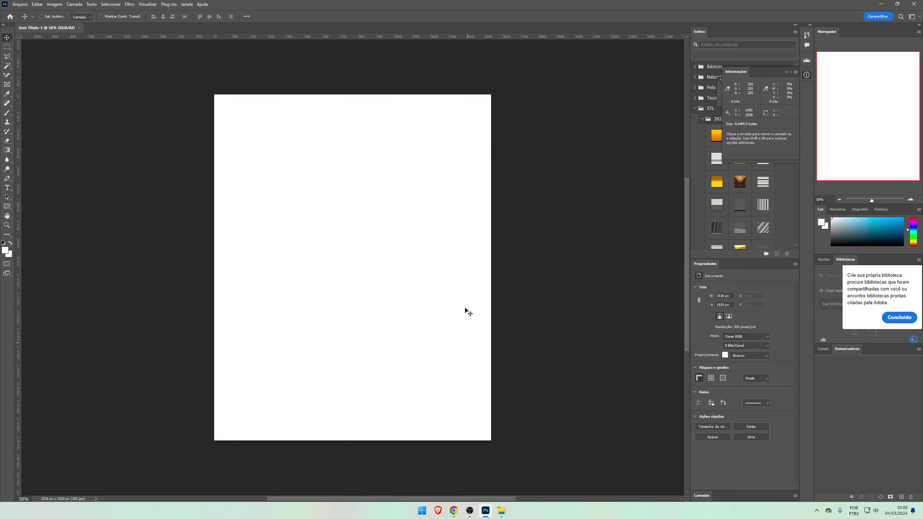
key("ctrl+v")
left_click(704, 497)
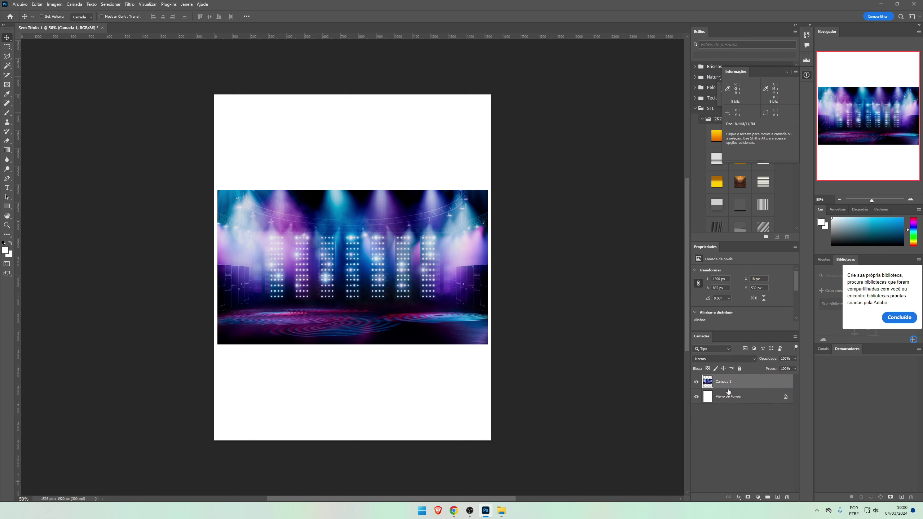
right_click(726, 391)
left_click(778, 341)
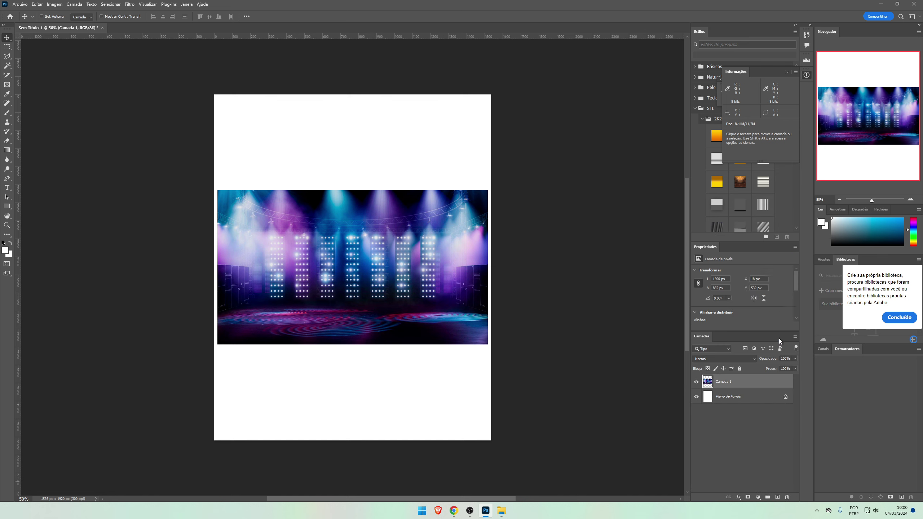
Step: Add a layer mask and softly erase the stage image's bottom, top and right edges
left_click(748, 496)
key("e")
left_click_drag(323, 361, 443, 323)
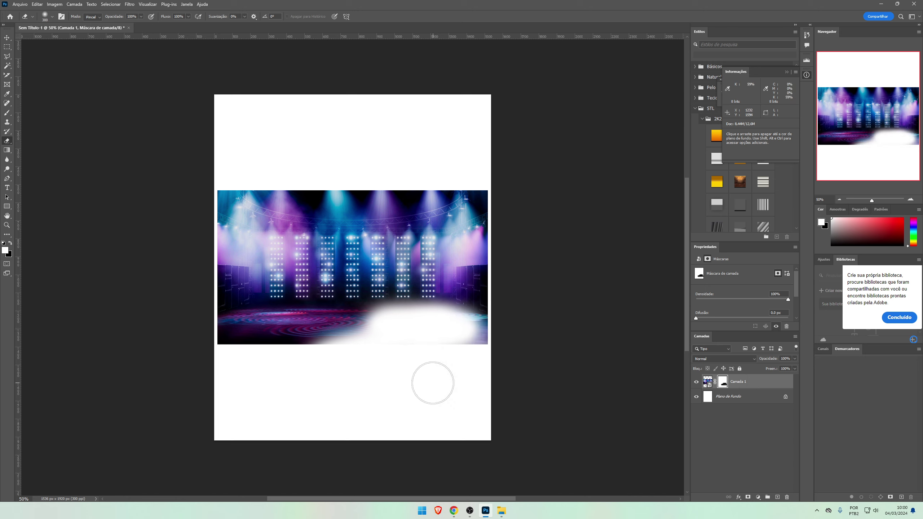
left_click_drag(420, 365, 78, 354)
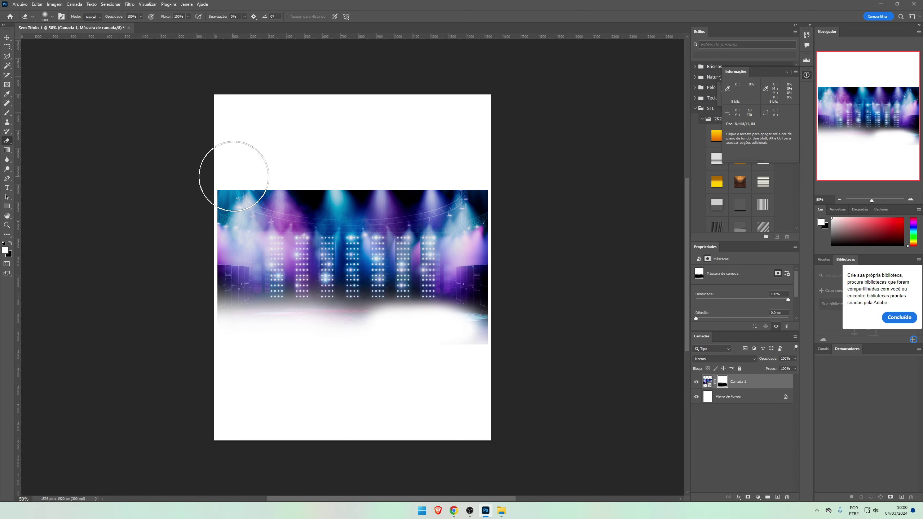
key("bracketleft")
left_click_drag(251, 175, 475, 259)
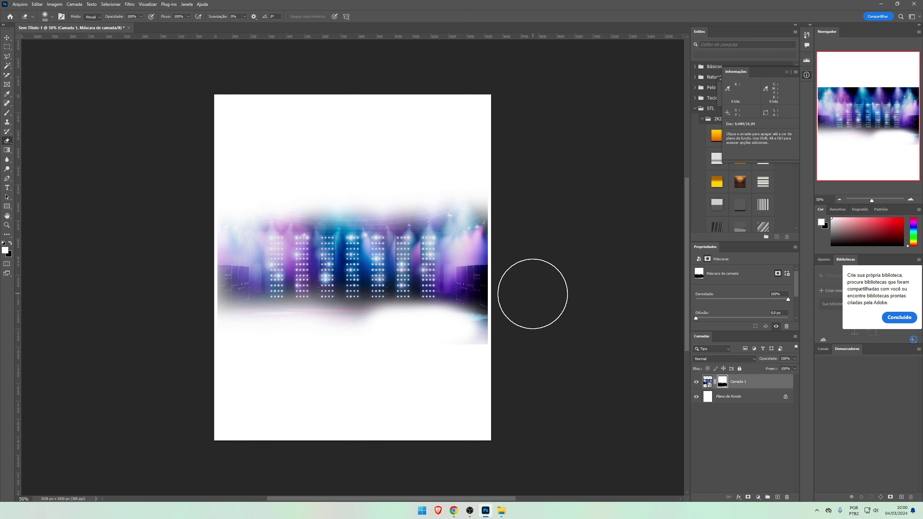
Step: Enlarge the stage layer with Free Transform and nudge it slightly to the right
key("ctrl+t")
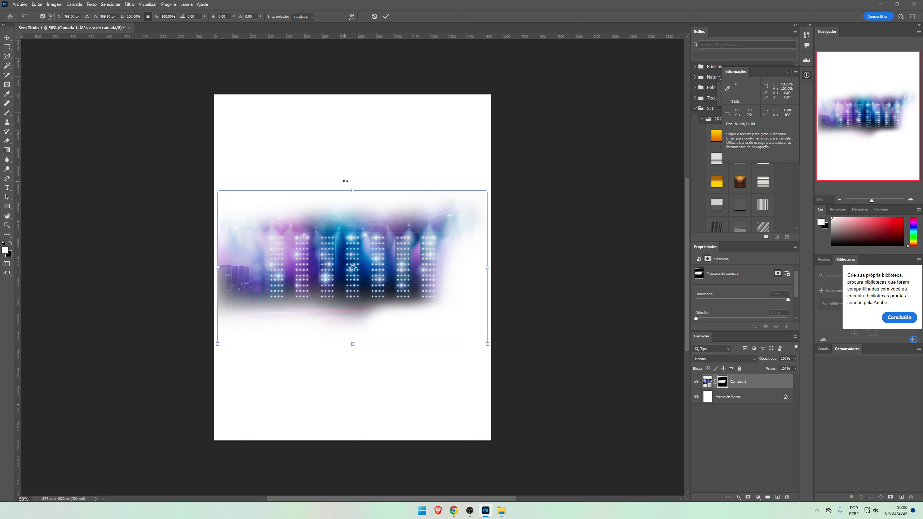
left_click_drag(352, 190, 351, 168)
key("Return")
left_click_drag(397, 229, 402, 229)
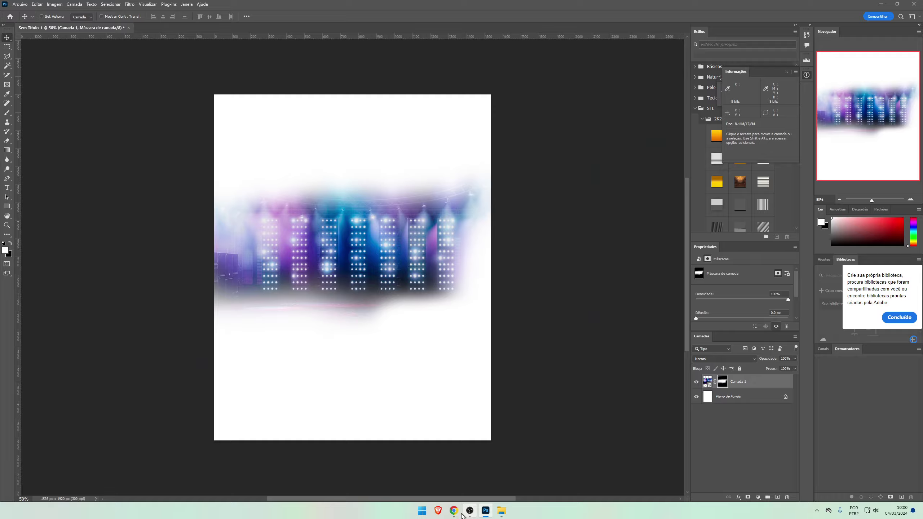
left_click(454, 511)
Step: Browse the stage search results and copy the yellow concert-crowd photo
left_click(227, 7)
key("Escape")
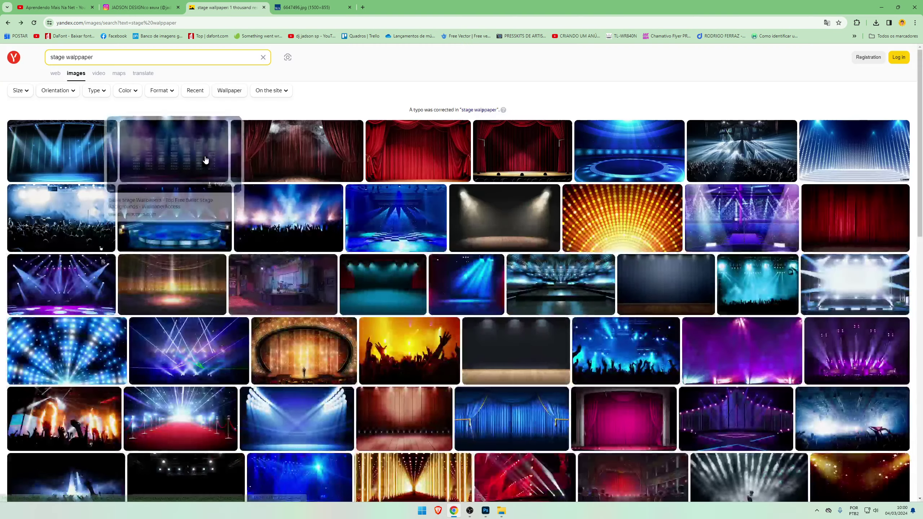
left_click(106, 358)
key("Right")
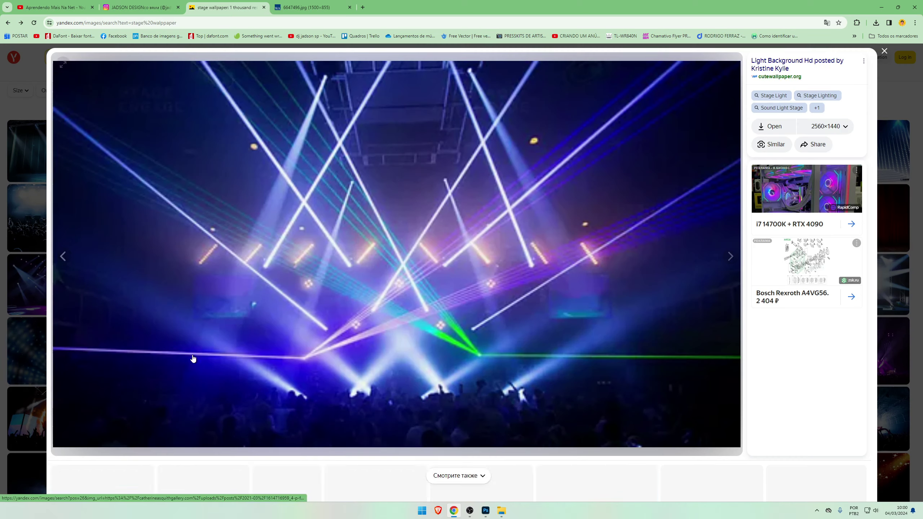
key("Escape")
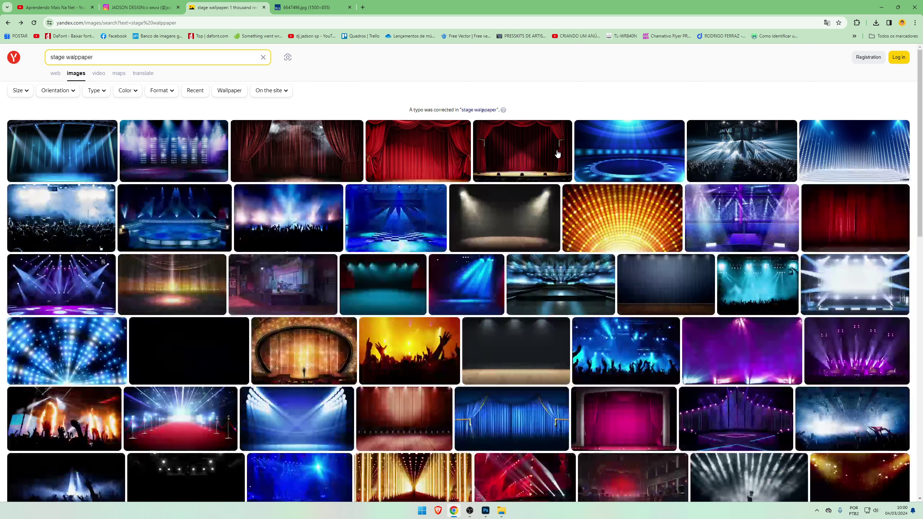
left_click(409, 354)
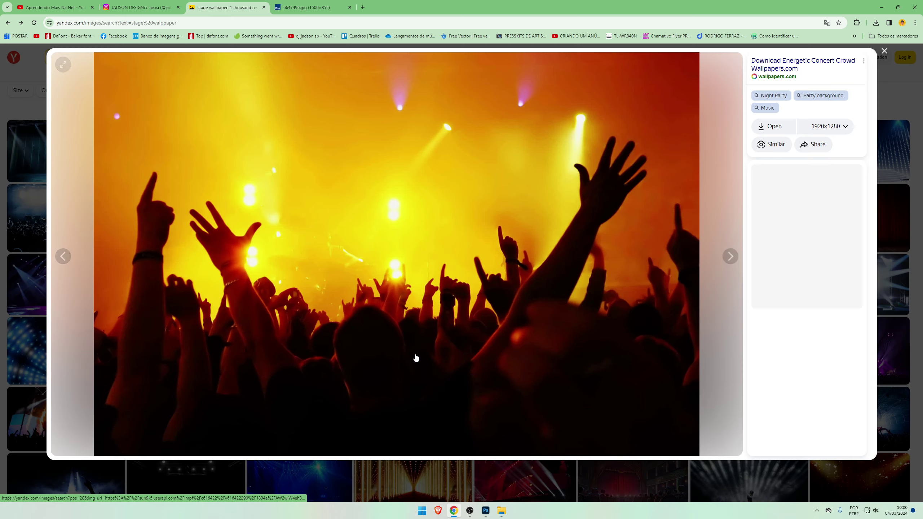
right_click(406, 302)
left_click(441, 335)
Step: Paste the crowd photo at the flyer's bottom and mask-erase its top into the stage lights
left_click(486, 510)
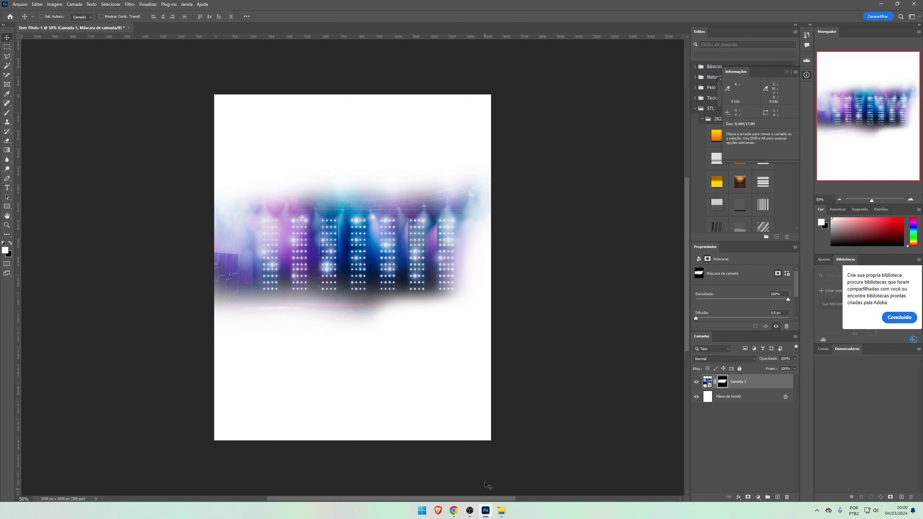
key("ctrl+v")
mouse_move(433, 190)
left_mouse_down()
mouse_move(444, 468)
mouse_move(429, 446)
left_mouse_up()
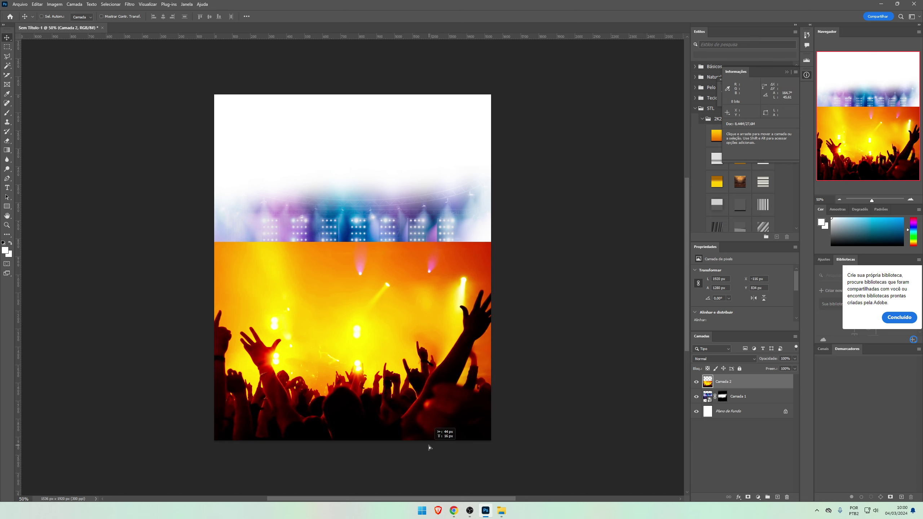
left_click(746, 497)
key("e")
mouse_move(403, 182)
left_mouse_down()
mouse_move(189, 216)
mouse_move(436, 255)
mouse_move(307, 305)
mouse_move(232, 319)
left_mouse_up()
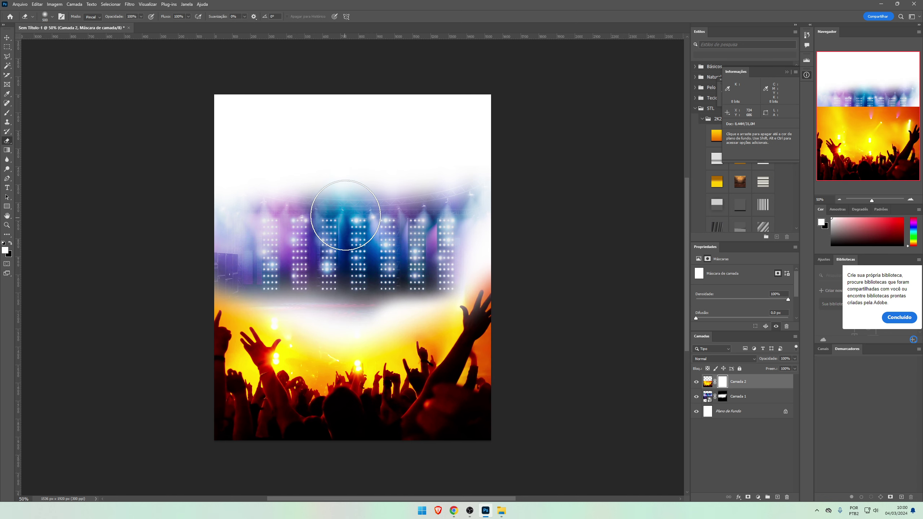
Step: Copy the futuristic blue stage wallpaper from the Yandex results
left_click(453, 510)
key("Escape")
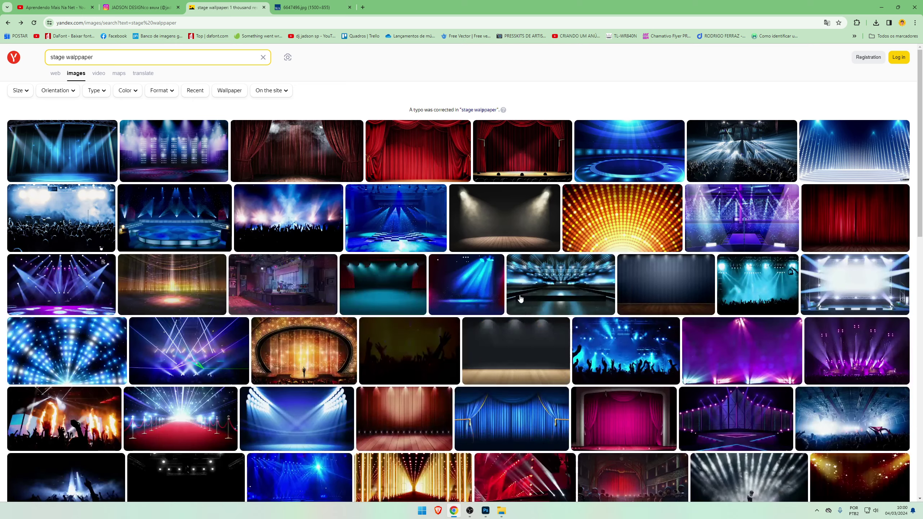
left_click(537, 287)
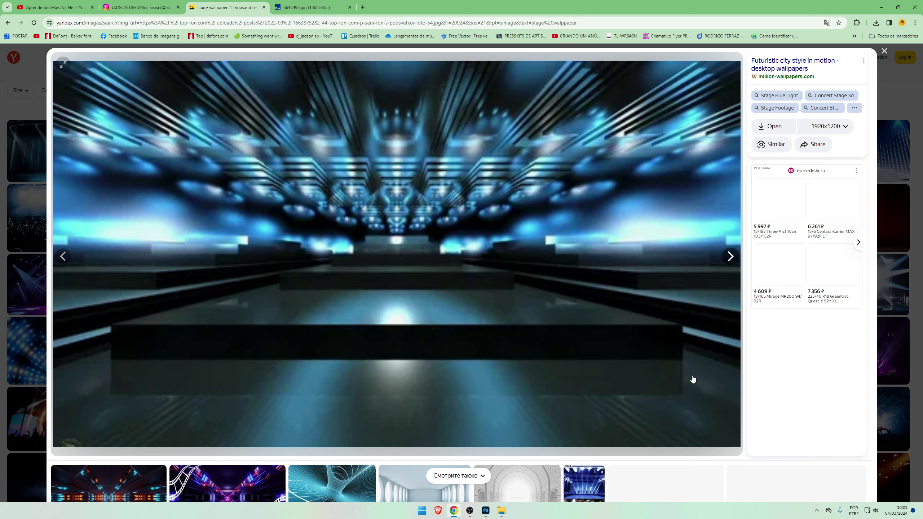
right_click(425, 167)
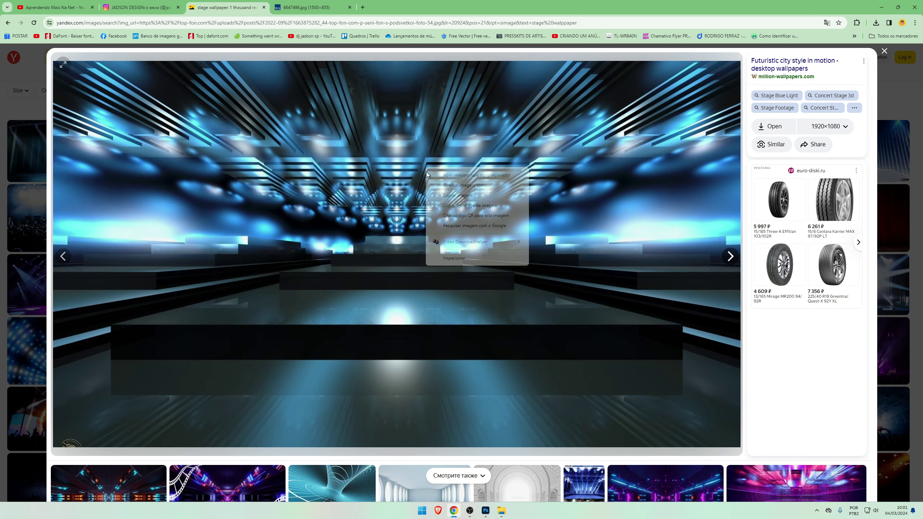
left_click(450, 199)
left_click(486, 511)
Step: Paste the blue stage wallpaper above Plano de Fundo and enlarge it over the upper half
left_click(727, 411)
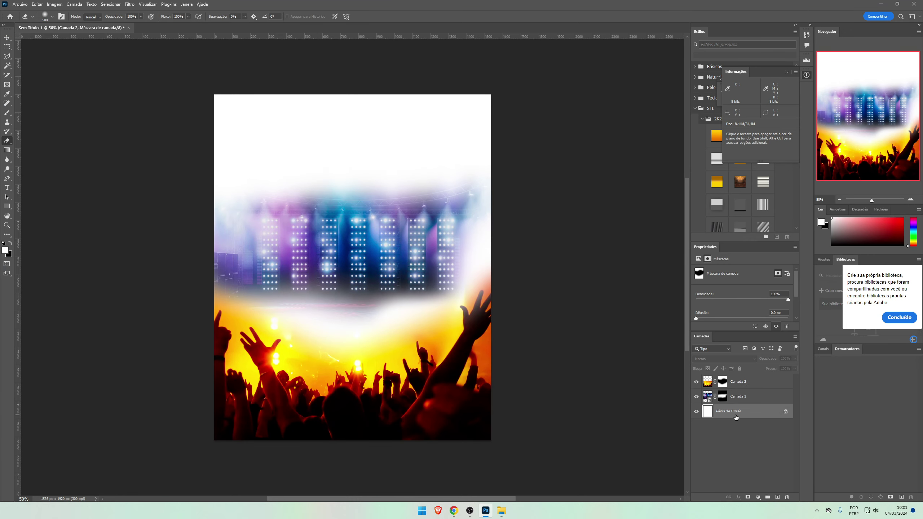
key("ctrl+v")
key("v")
left_click_drag(428, 279, 423, 175)
key("ctrl+t")
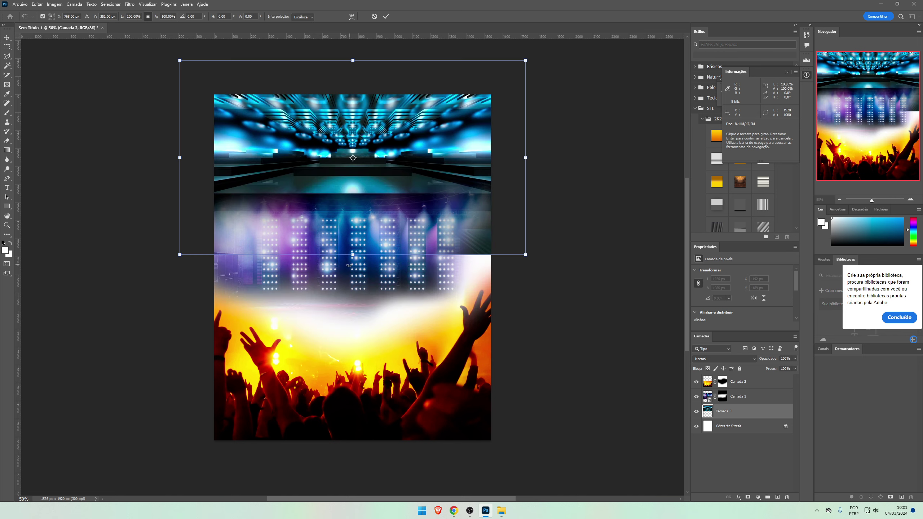
left_click_drag(351, 259, 353, 381)
key("Return")
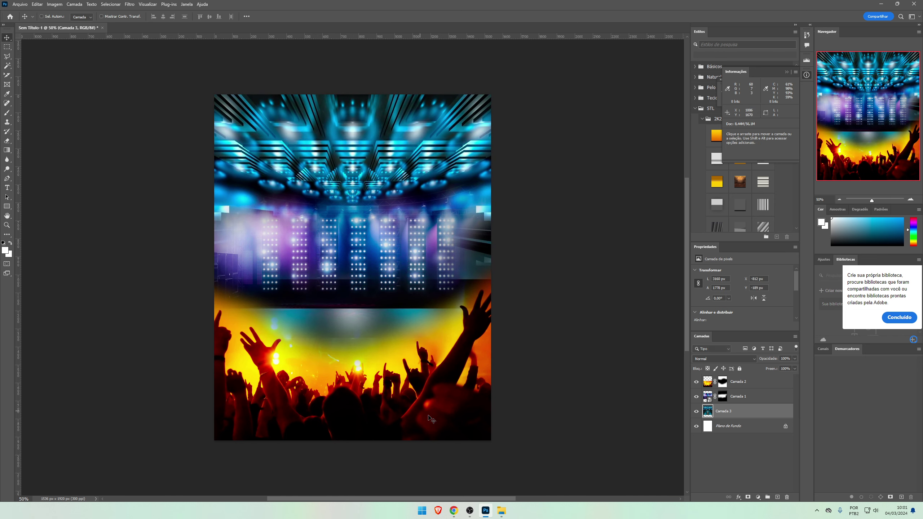
Step: Add a layer mask to the wallpaper, erase its lower edge, then undo that stroke
left_click(748, 497)
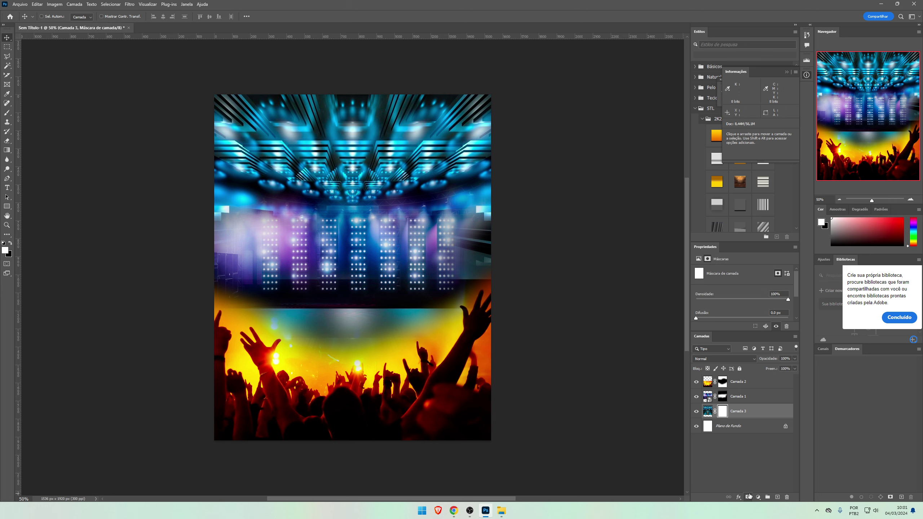
key("e")
mouse_move(236, 381)
left_mouse_down()
mouse_move(550, 246)
mouse_move(336, 294)
left_mouse_up()
key("ctrl+z")
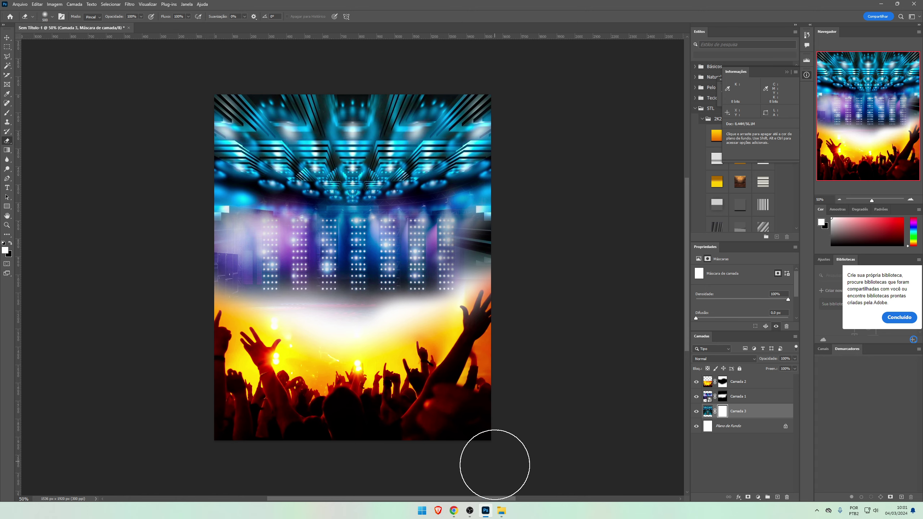
Step: Load cursophotoshop.jadsondesign.com in a new tab and scroll to its sample flyer gallery
left_click(453, 510)
left_click(361, 5)
type("c")
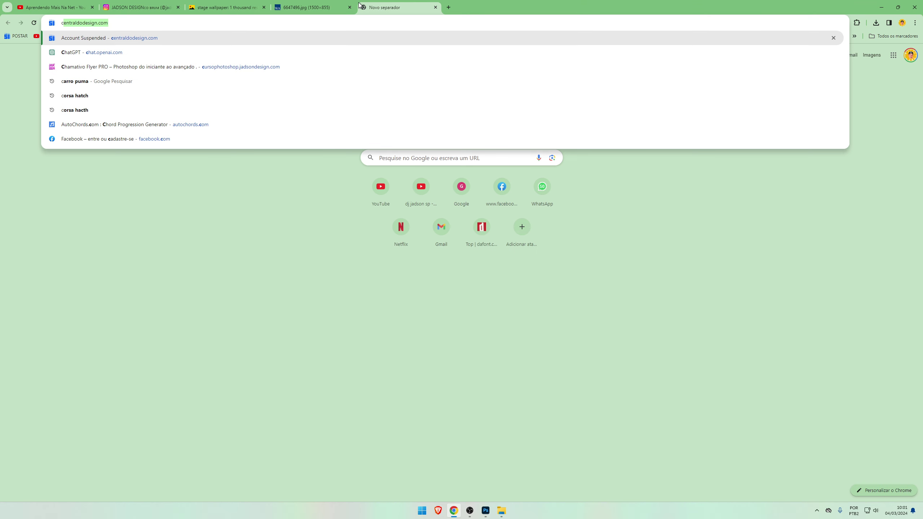
type("ur")
key("Return")
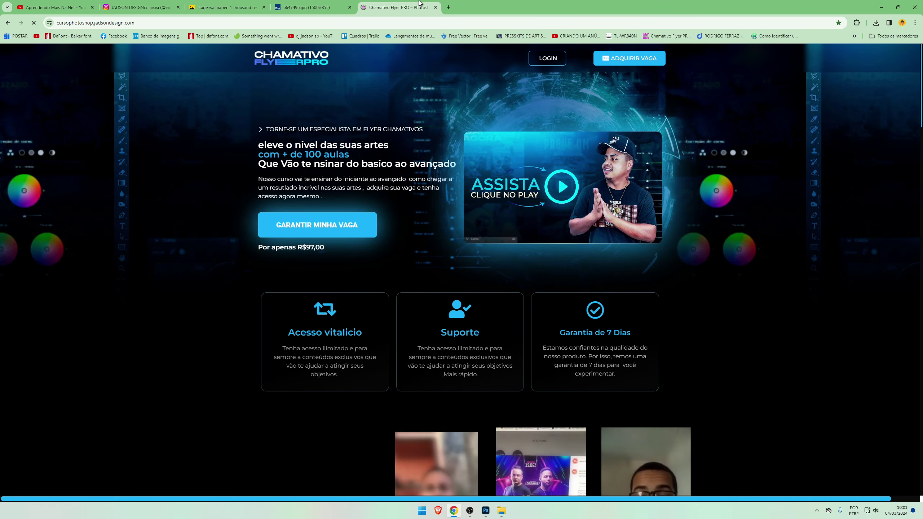
scroll(885, 127, "down", 3)
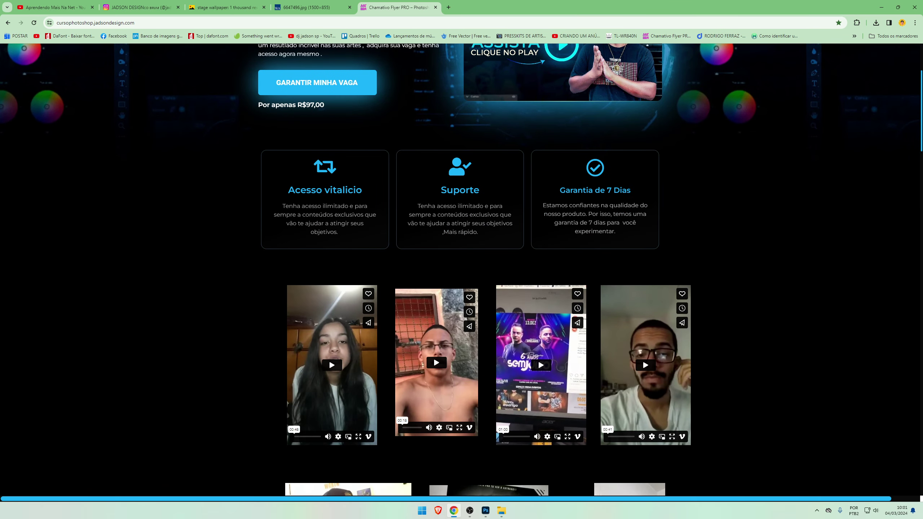
scroll(461, 269, "down", 10)
scroll(462, 269, "down", 5)
scroll(461, 268, "up", 6)
scroll(462, 268, "down", 1)
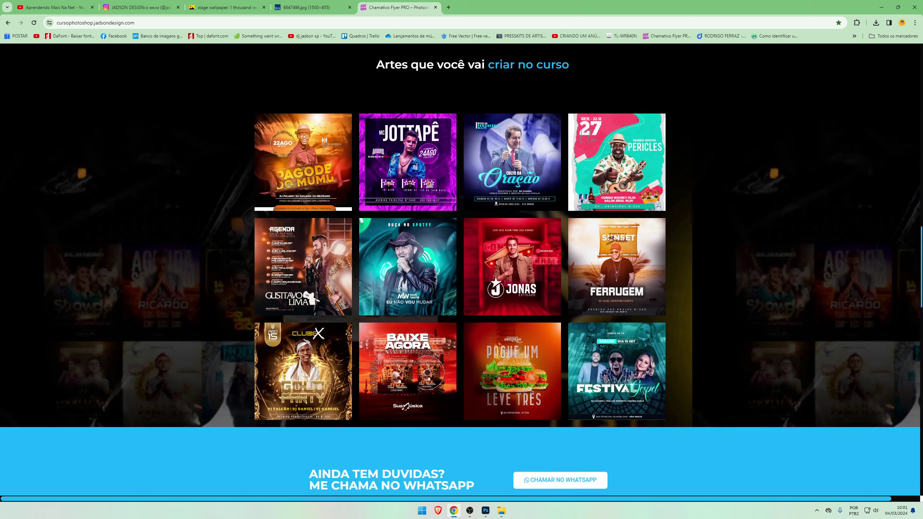
Step: Open the cyan-and-orange tunnel image from the stage search results and copy it
left_click(225, 7)
scroll(225, 269, "down", 3)
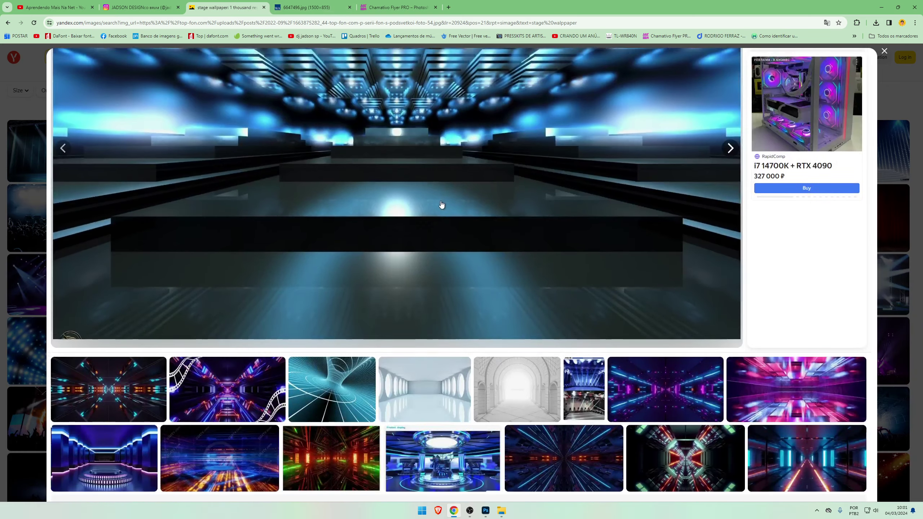
scroll(225, 268, "down", 3)
left_click(144, 293)
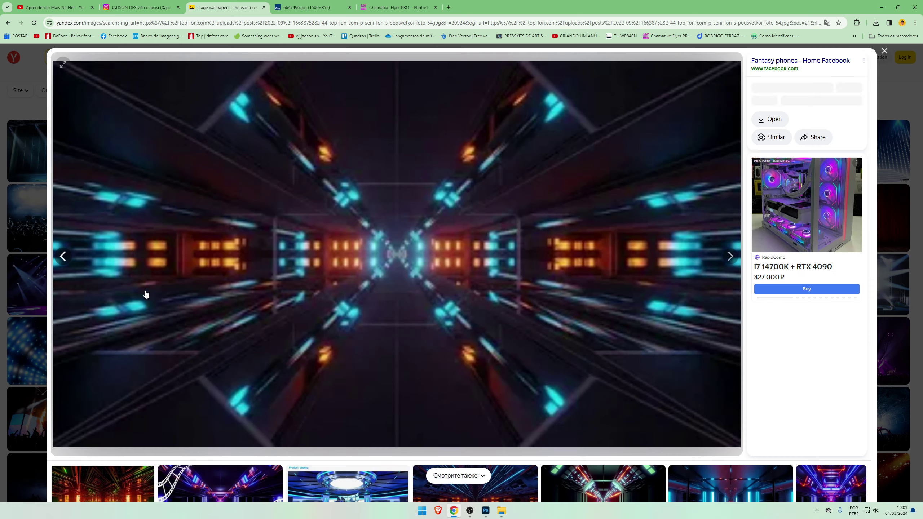
right_click(462, 199)
left_click(498, 227)
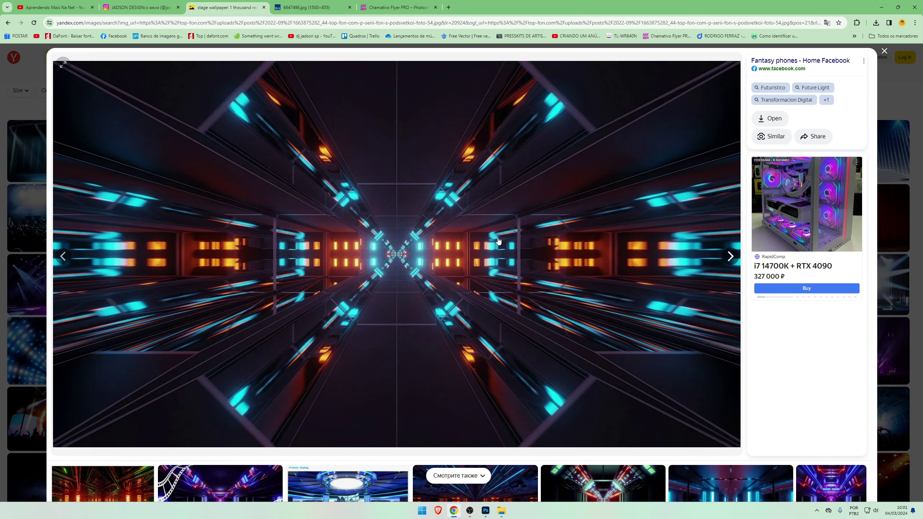
Step: In Photoshop, reposition a layer and begin stretching it taller with Free Transform
left_click(486, 509)
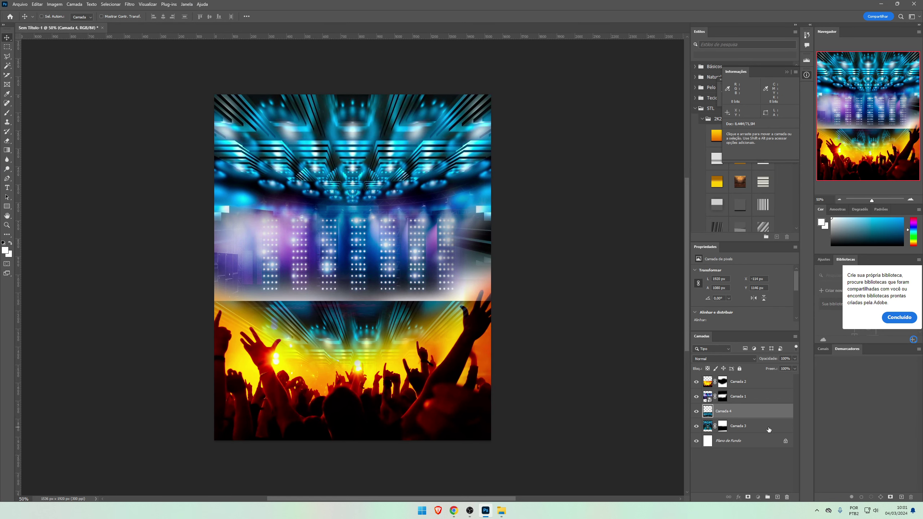
left_click_drag(760, 413, 756, 430)
key("ctrl+t")
left_click_drag(366, 302, 366, 208)
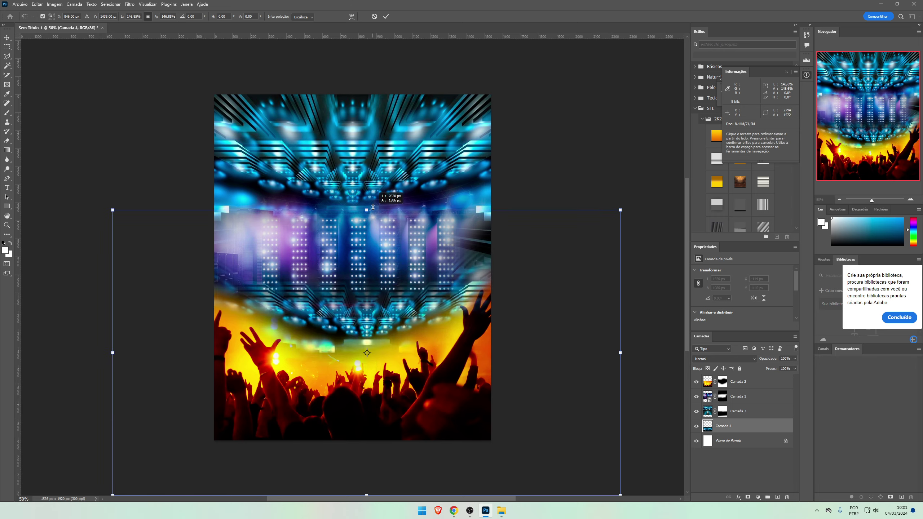
Step: Back in Yandex, load the full-resolution tunnel image and open it in a new tab
key("alt+Tab")
right_click(442, 301)
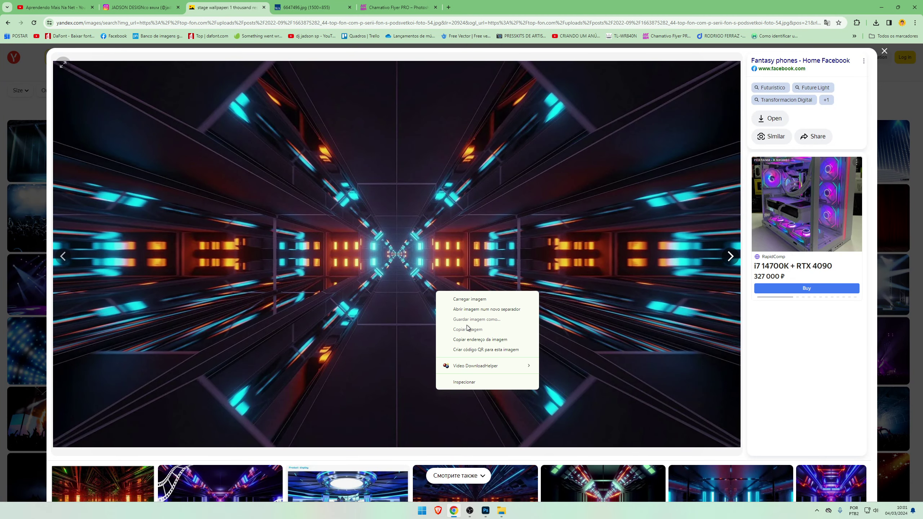
left_click(493, 299)
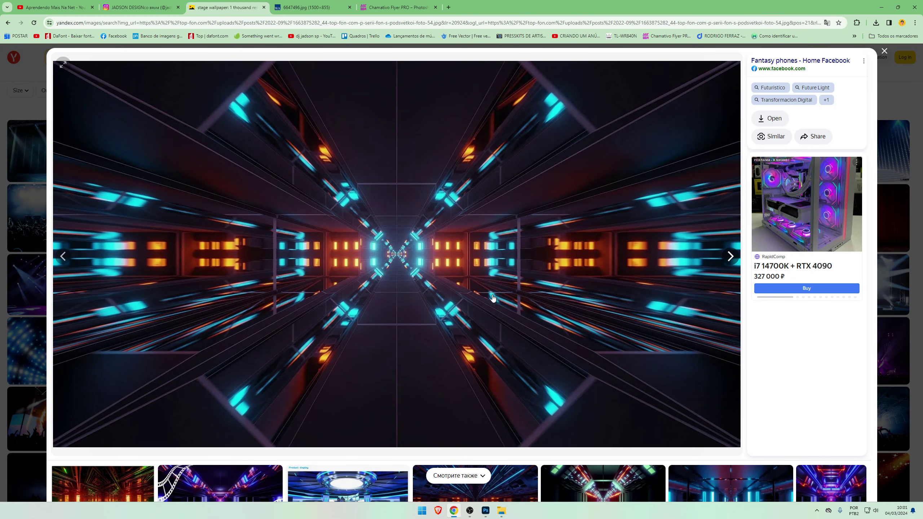
right_click(414, 225)
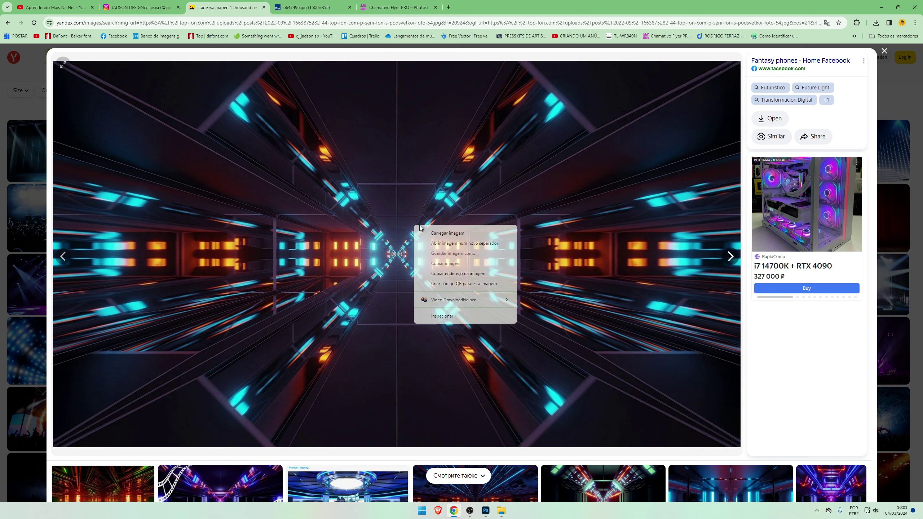
left_click(458, 234)
right_click(454, 232)
left_click(474, 252)
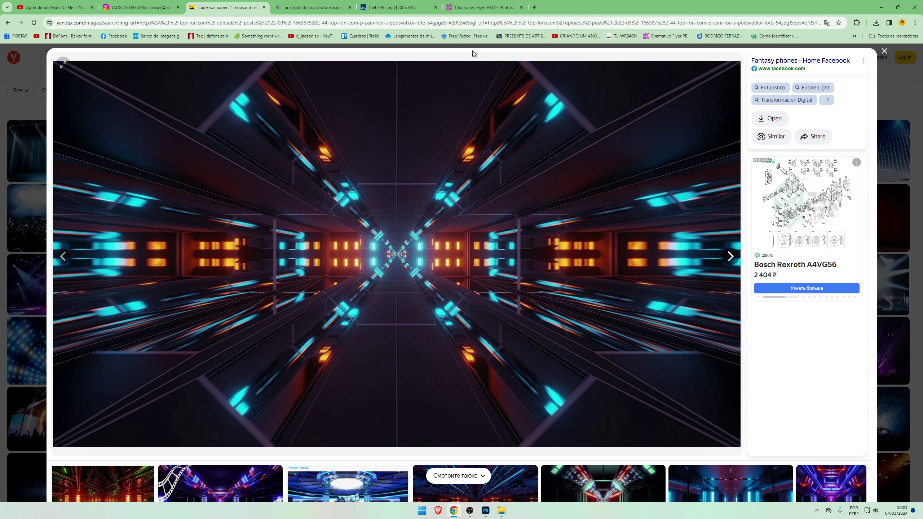
Step: Dismiss the login popup, copy the full-size tunnel photo, and paste it into the flyer
key("ctrl+Tab")
key("ctrl+shift+Tab")
key("ctrl+Tab")
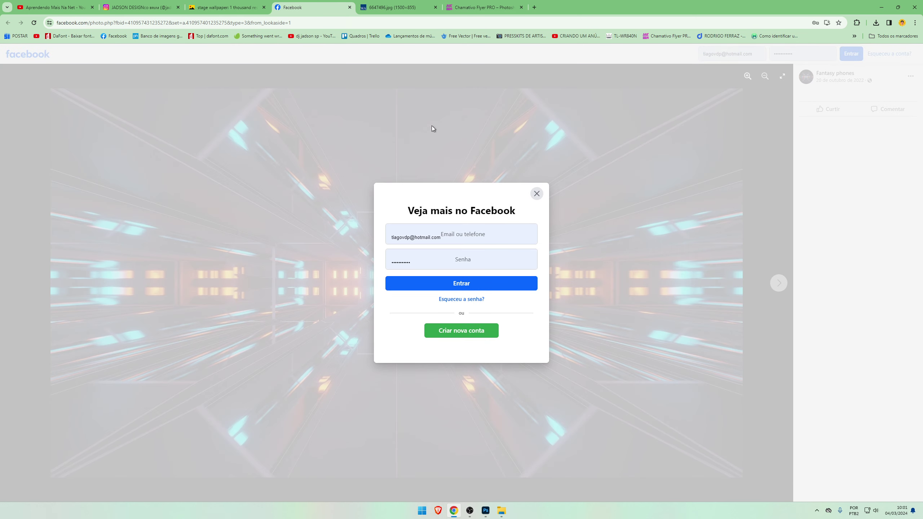
left_click(536, 193)
right_click(398, 206)
left_click(431, 240)
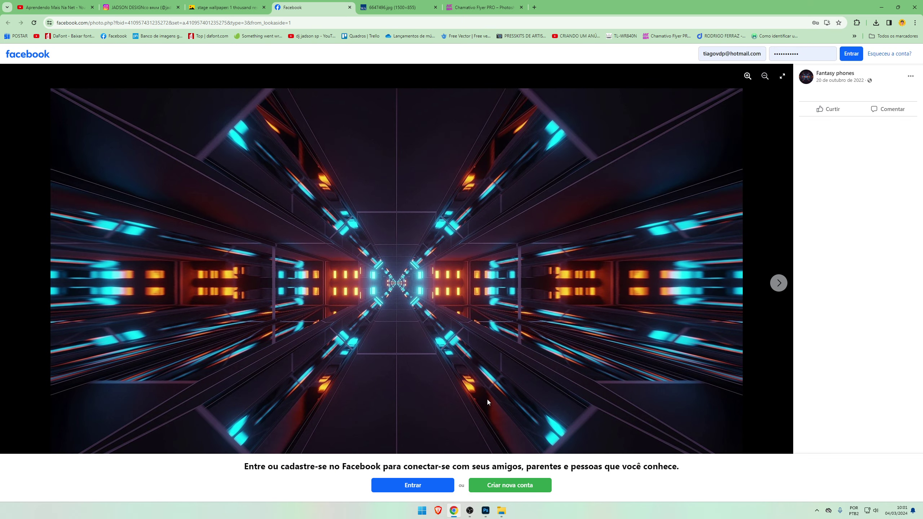
left_click(486, 510)
key("ctrl+v")
Step: Move the tunnel layer up-left in Free Transform, commit, then drag it lower into place
key("ctrl+t")
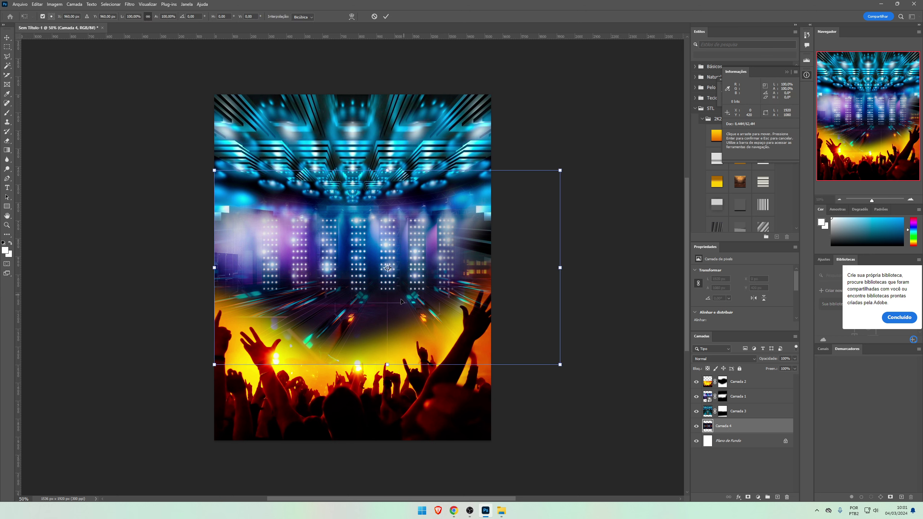
left_click_drag(390, 356, 378, 277)
key("Return")
mouse_move(432, 330)
left_mouse_down()
mouse_move(407, 302)
mouse_move(414, 284)
left_mouse_up()
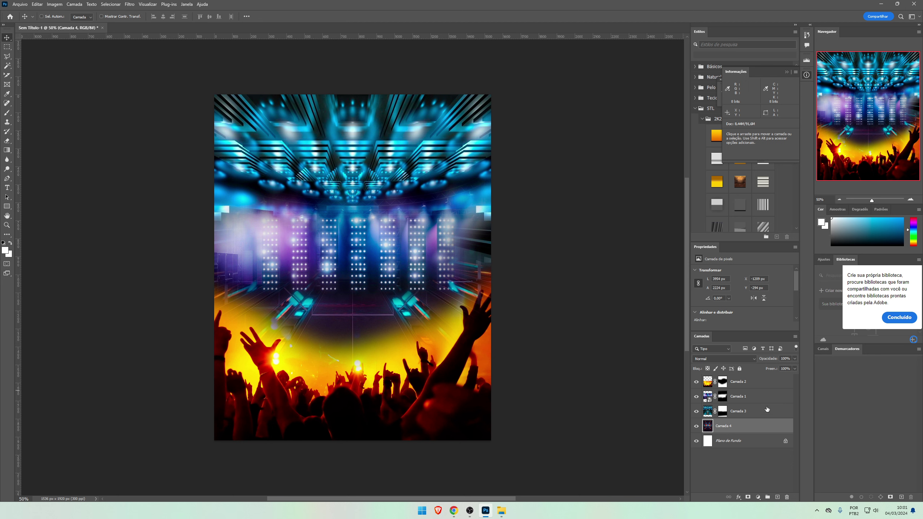
Step: Add a colorized Hue/Saturation adjustment above Camada 2, highly saturated and shifted to purple
left_click(763, 382)
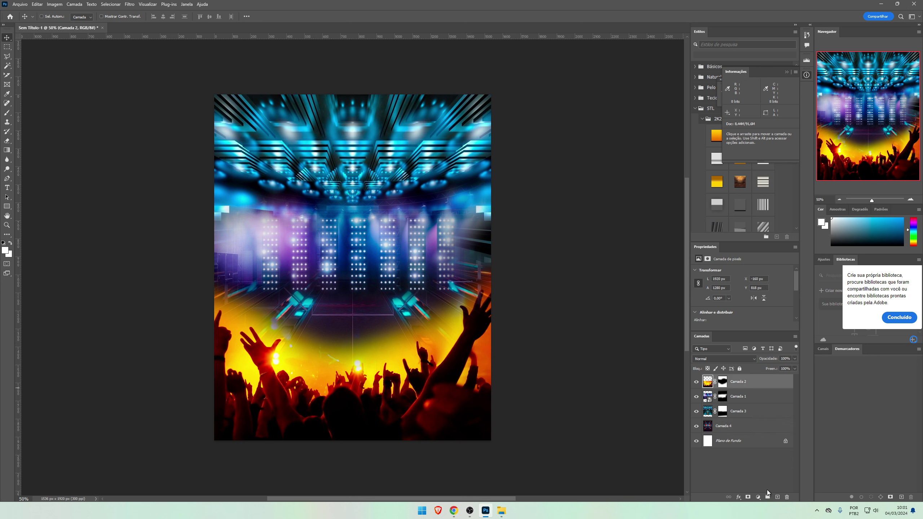
left_click(757, 497)
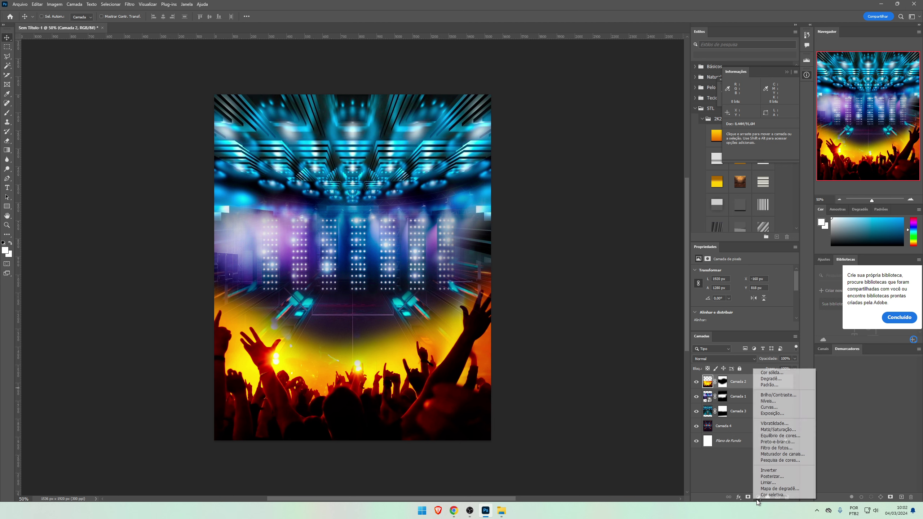
left_click(781, 434)
scroll(725, 312, "down", 2)
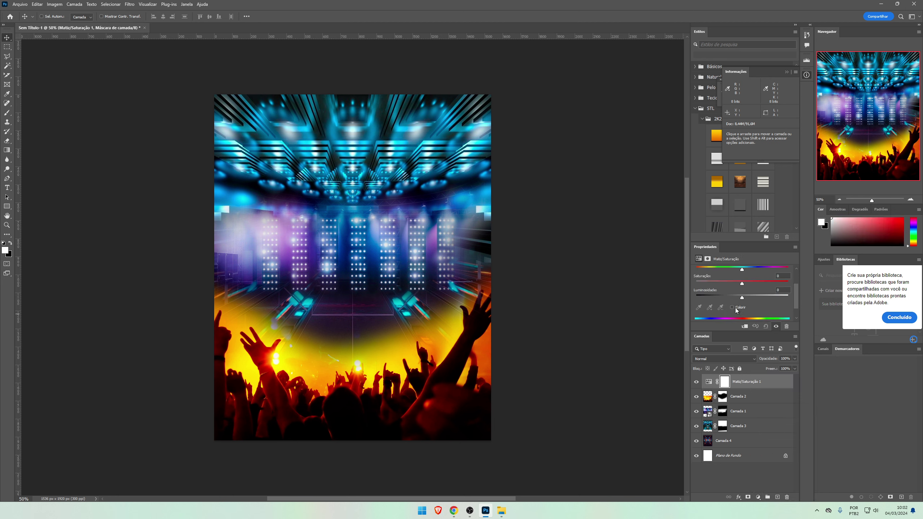
left_click(735, 307)
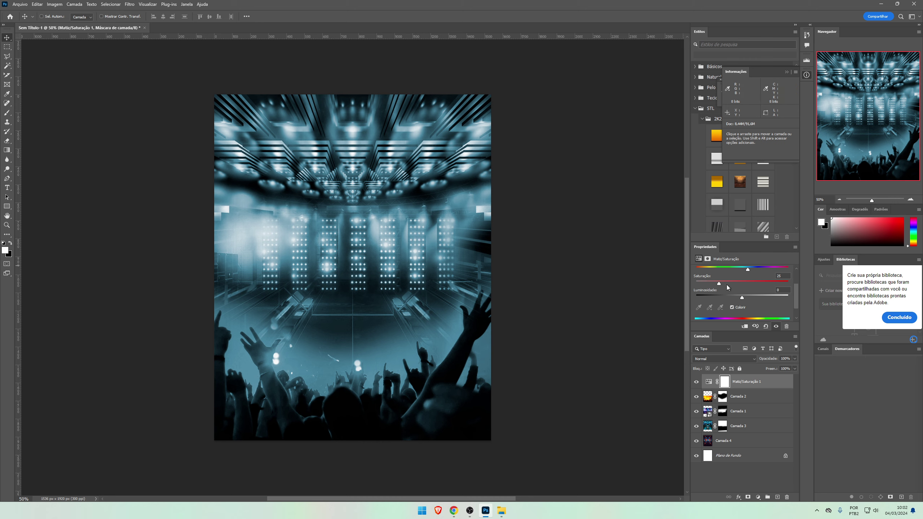
mouse_move(727, 285)
left_mouse_down()
mouse_move(752, 286)
mouse_move(698, 269)
mouse_move(761, 277)
left_mouse_up()
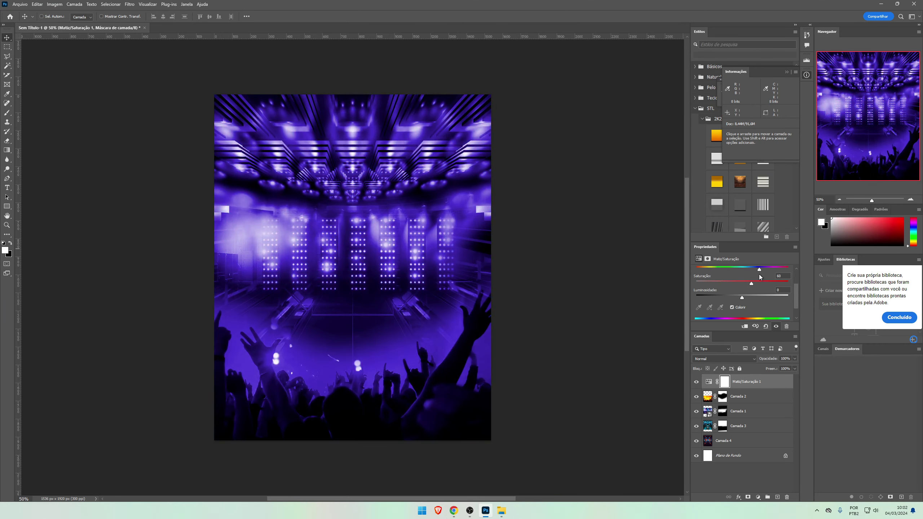
left_click_drag(760, 272, 764, 269)
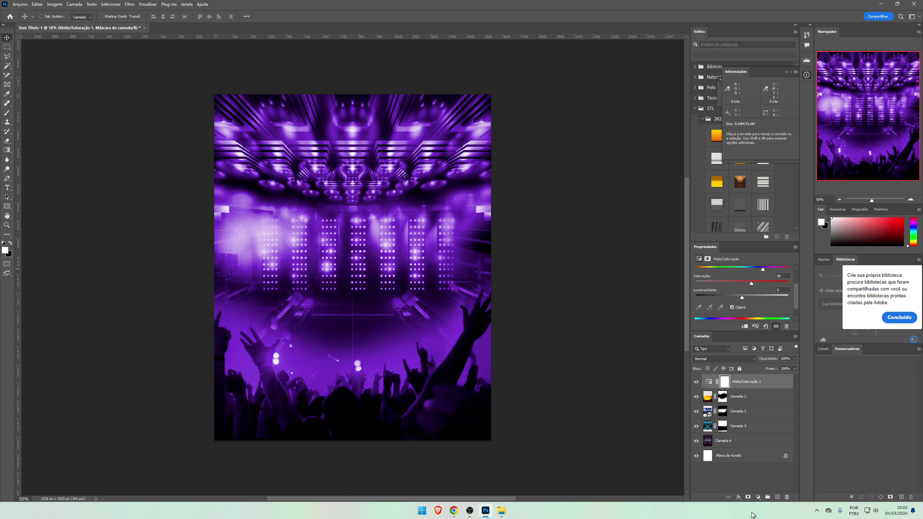
Step: Add a Curves adjustment bent down to darken the flyer, then pick the first singer file
left_click(759, 497)
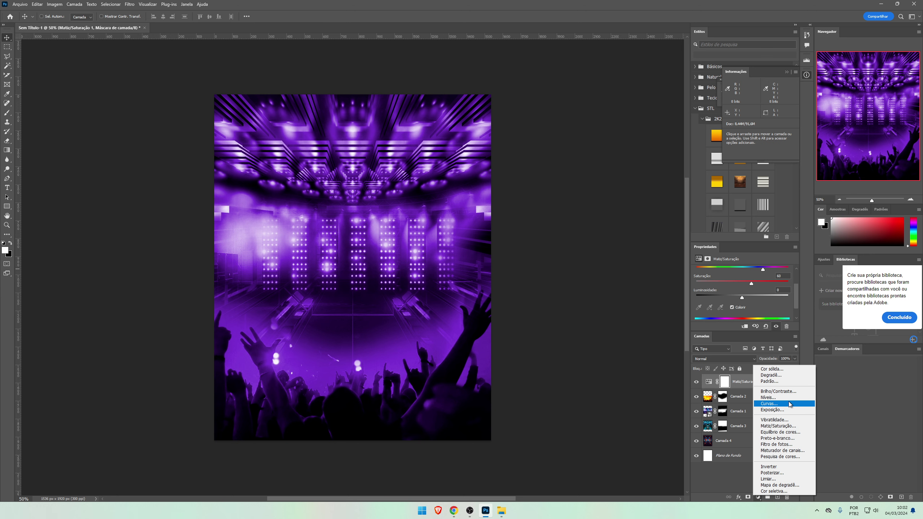
left_click(789, 403)
left_click_drag(736, 315, 738, 319)
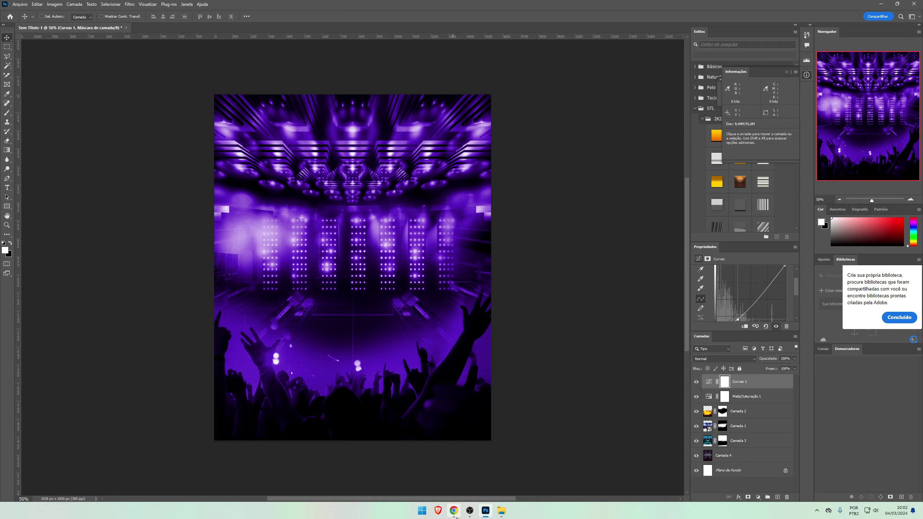
left_click(502, 511)
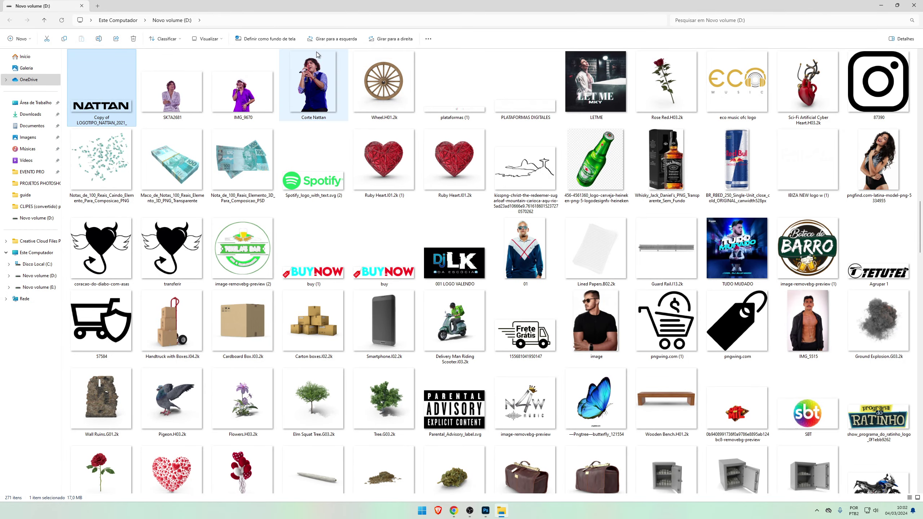
left_click(322, 107)
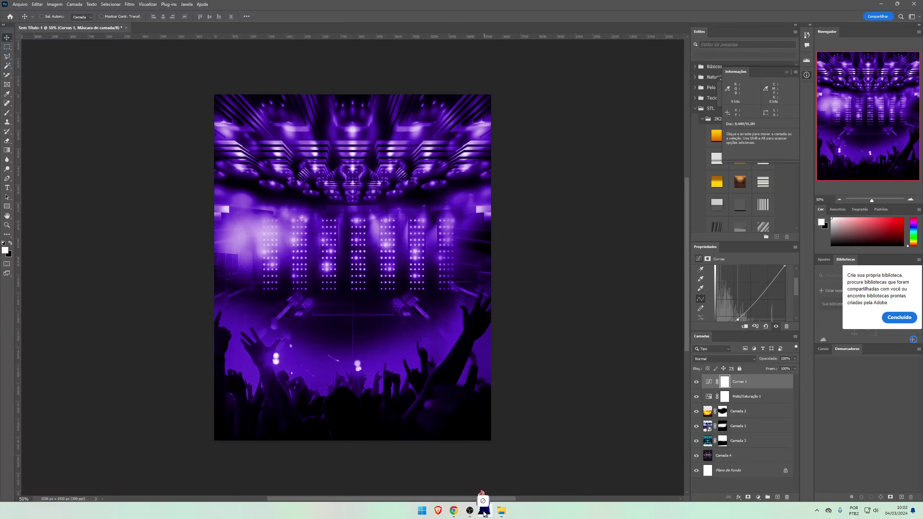
Step: Place the first singer cutout at about 39% and bring IMG_9670 into the flyer
left_click_drag(494, 511, 504, 310)
left_click_drag(487, 261, 416, 267)
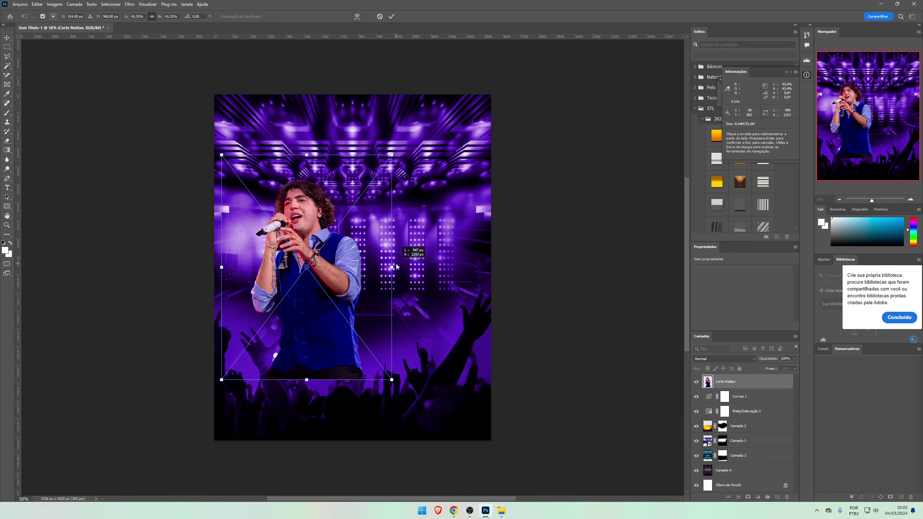
left_click(502, 511)
mouse_move(243, 92)
left_mouse_down()
mouse_move(448, 508)
mouse_move(456, 353)
left_mouse_up()
left_click_drag(380, 255, 386, 245)
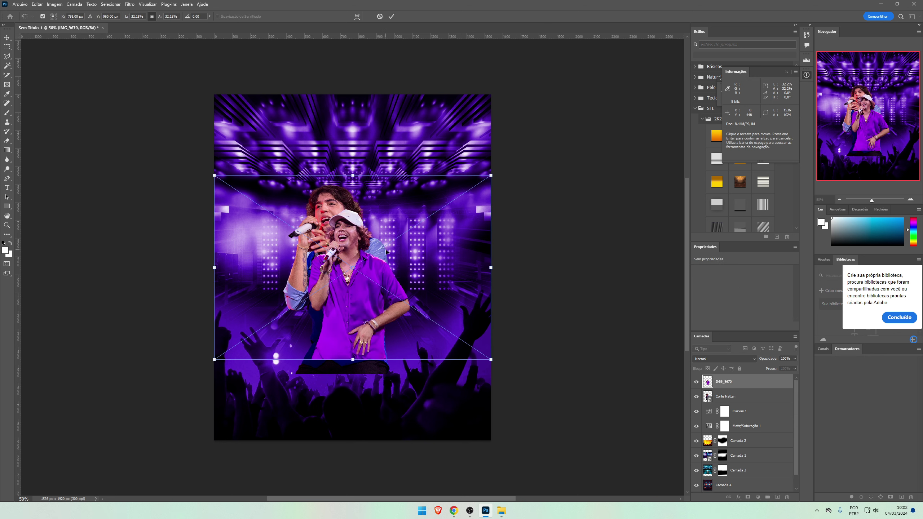
Step: Mirror IMG_9670 behind on the right, stacking the first singer above it
right_click(386, 251)
left_click(407, 382)
mouse_move(352, 352)
left_mouse_down()
mouse_move(404, 283)
mouse_move(401, 316)
left_mouse_up()
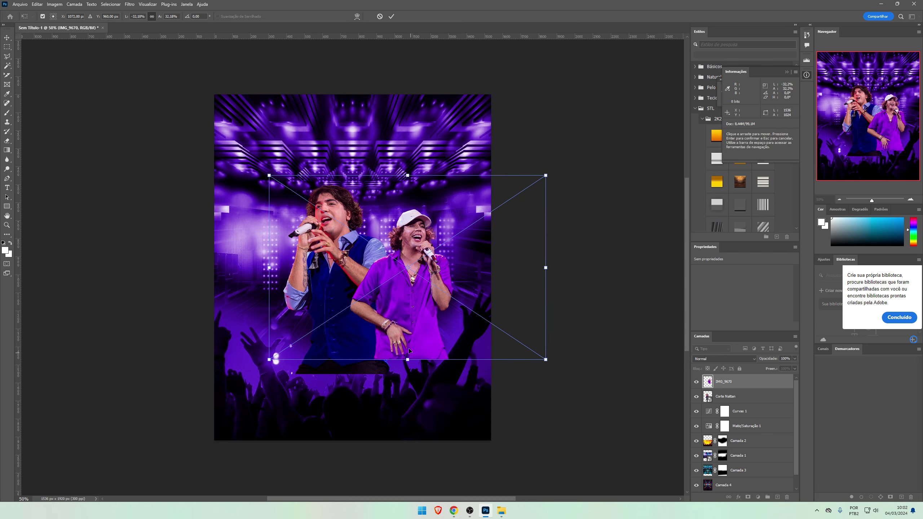
left_click_drag(707, 398, 706, 378)
mouse_move(421, 322)
left_mouse_down()
mouse_move(407, 314)
mouse_move(425, 325)
left_mouse_up()
key("Return")
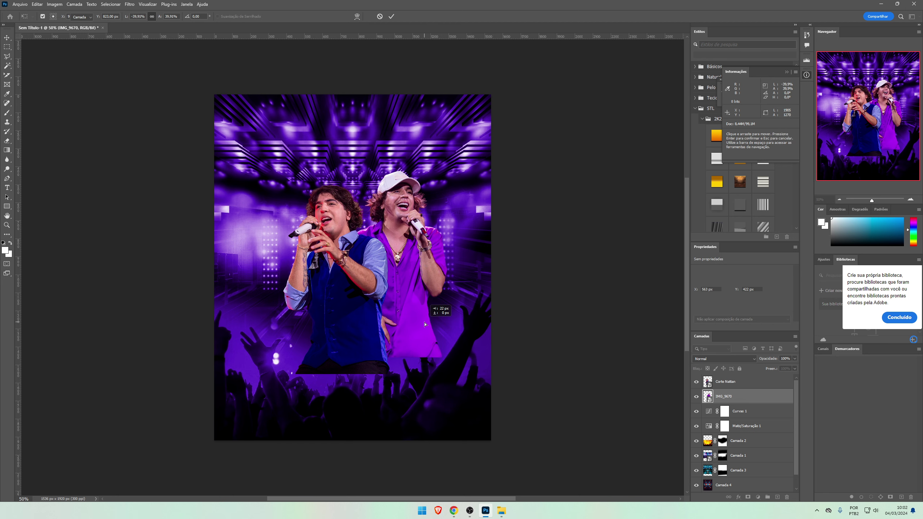
Step: Try desaturating the second singer with Hue/Saturation, then undo the greyscale change
key("ctrl+u")
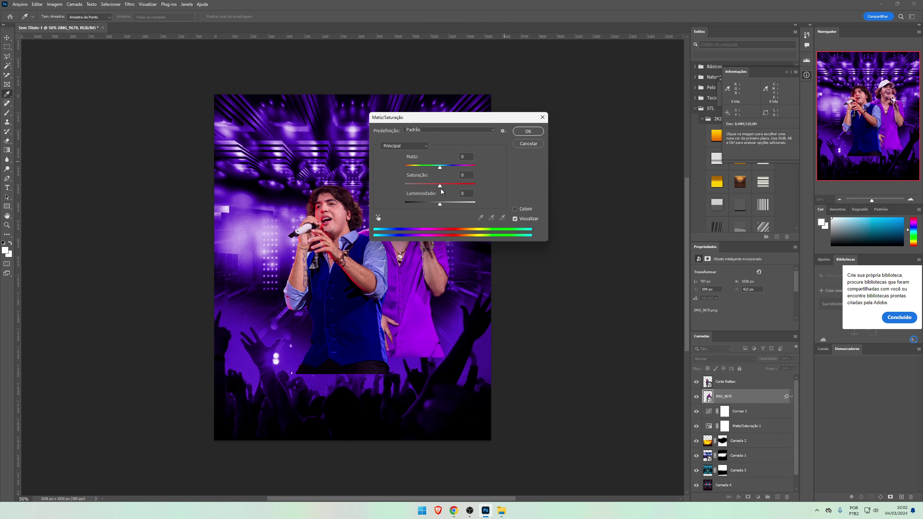
left_click_drag(439, 181, 406, 181)
key("Return")
left_click_drag(424, 279, 414, 268)
key("ctrl+z")
Step: Make the right singer black-and-white with Camera Raw: Saturation -100, Clarity +100
key("ctrl+z")
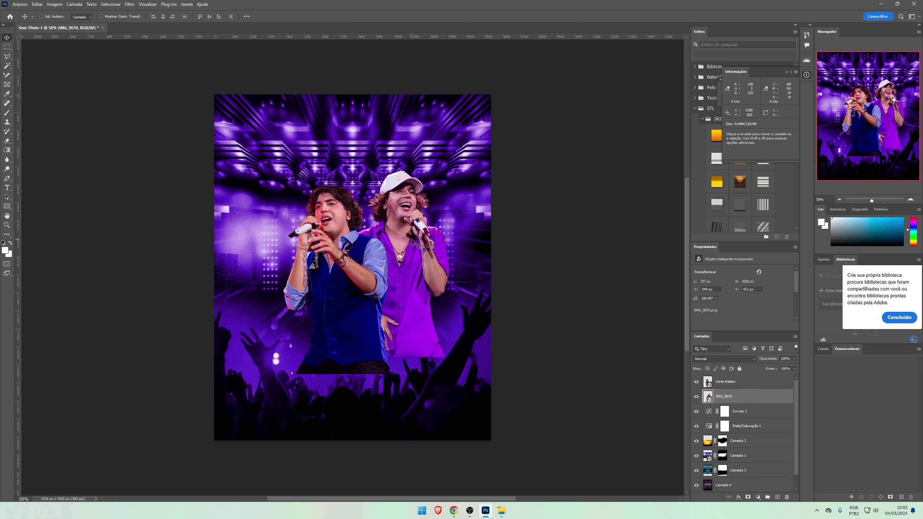
key("ctrl+z")
left_click(128, 4)
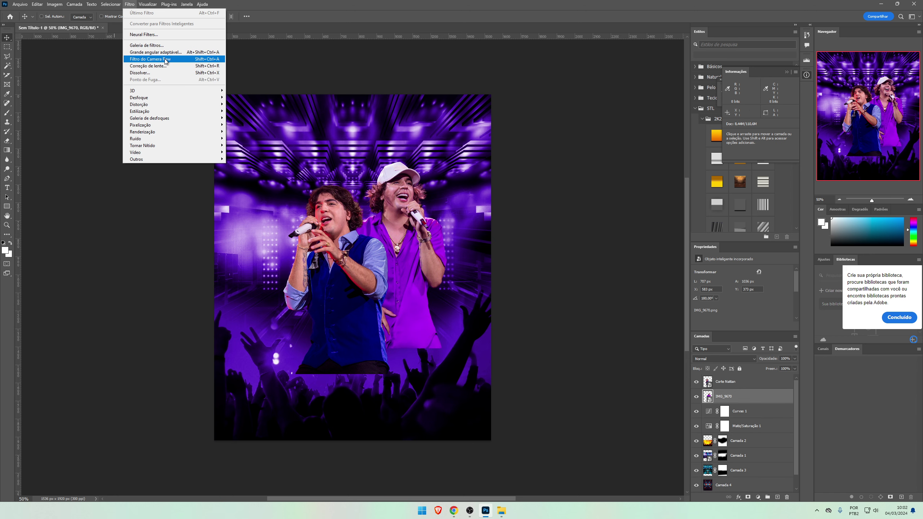
key("Escape")
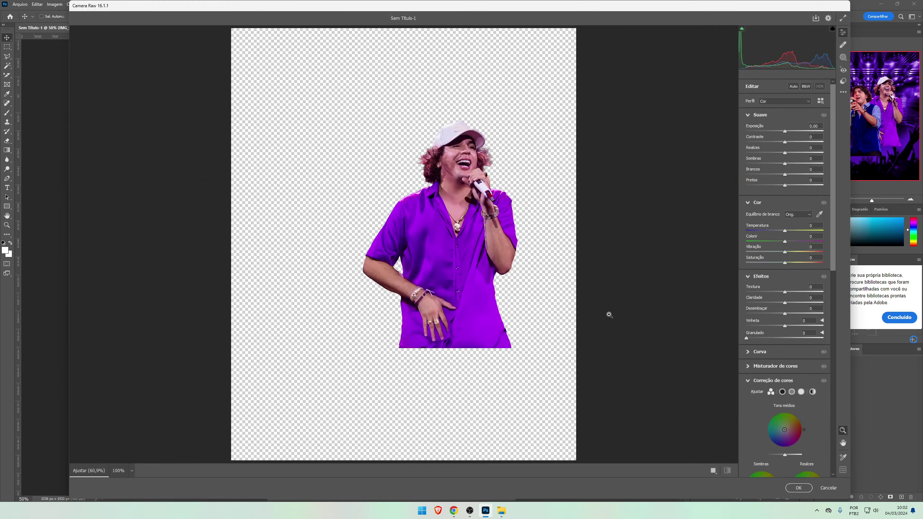
left_click_drag(785, 262, 696, 275)
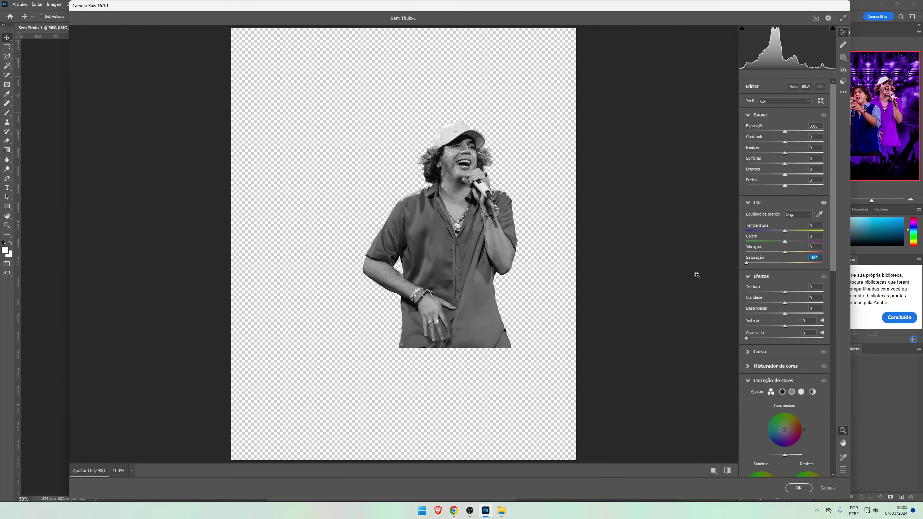
left_click_drag(785, 304, 823, 303)
left_click_drag(785, 142, 806, 141)
left_click(787, 119)
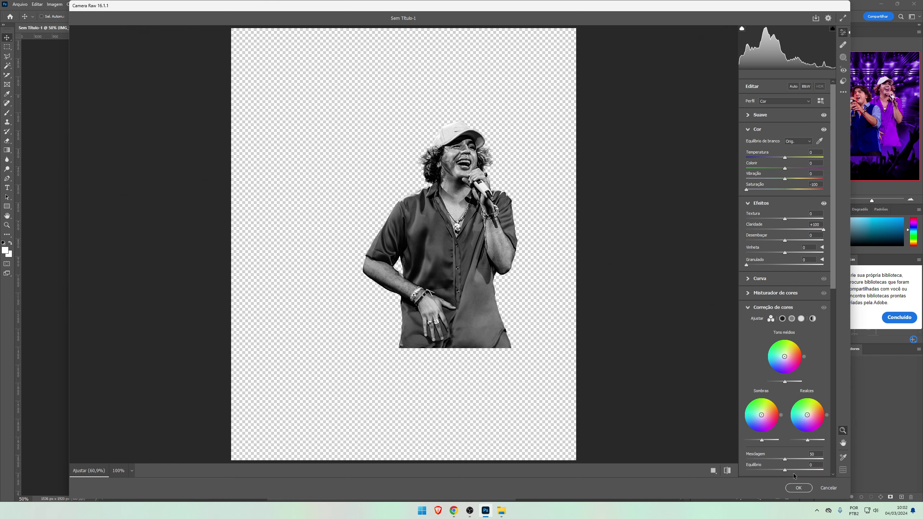
left_click(797, 487)
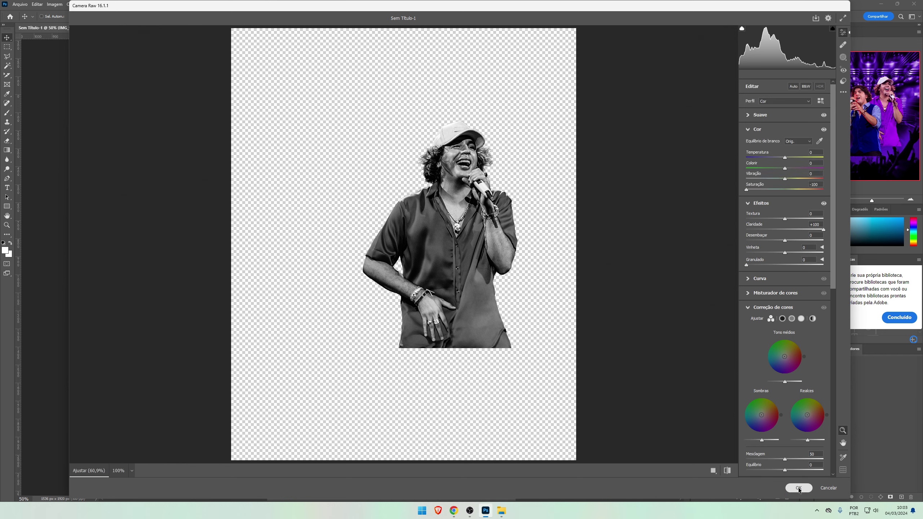
Step: Nudge the grey singer right and fade his lower body with an erased layer mask
left_click_drag(437, 290, 448, 292)
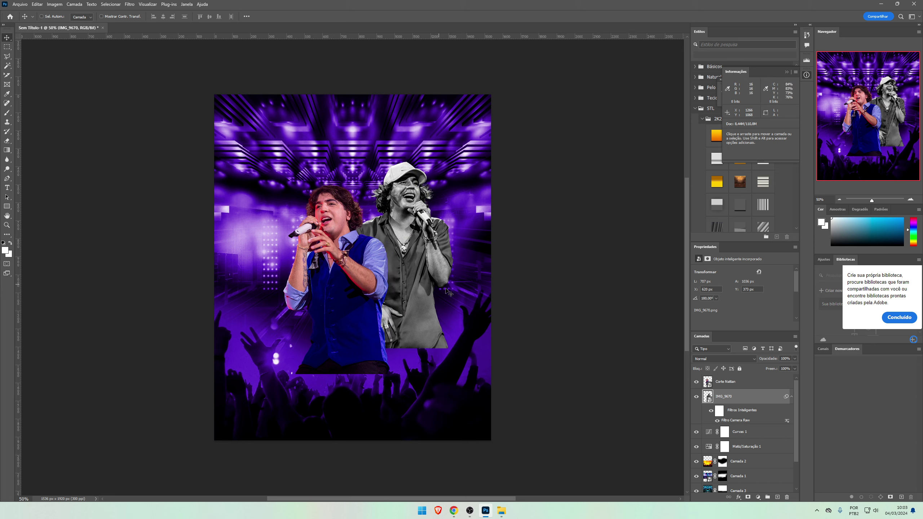
left_click(748, 497)
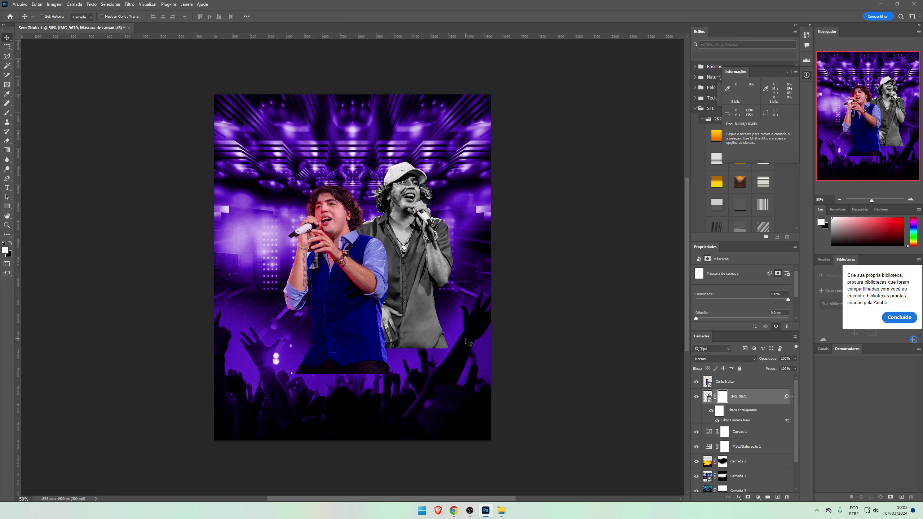
key("e")
left_click(409, 342)
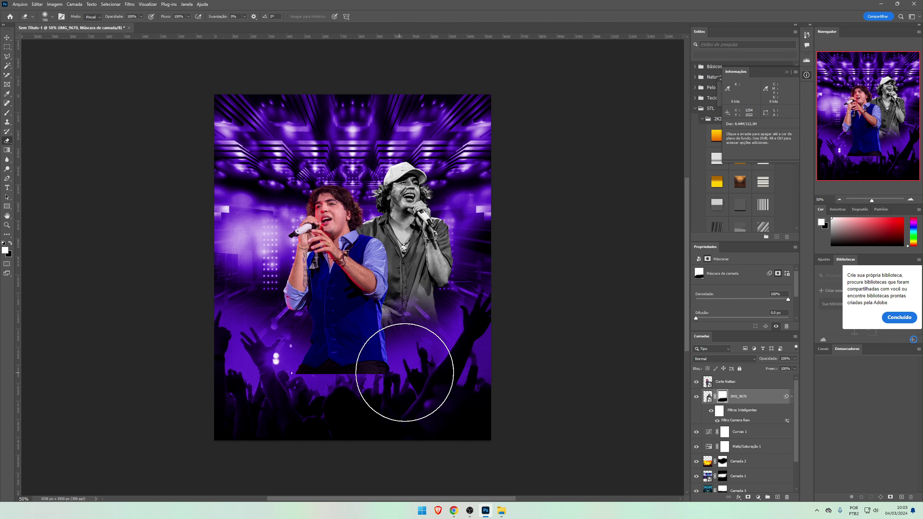
left_click_drag(419, 389, 435, 369)
key("v")
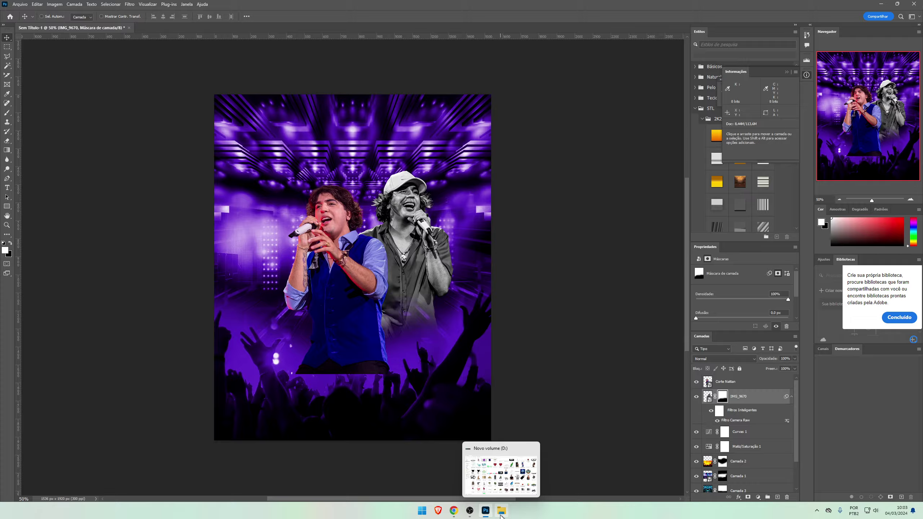
Step: Bring the SK7A2681 singer photo from the folder into the flyer
left_click(501, 510)
scroll(173, 91, "up", 1)
mouse_move(172, 90)
left_mouse_down()
mouse_move(259, 221)
mouse_move(397, 273)
left_mouse_up()
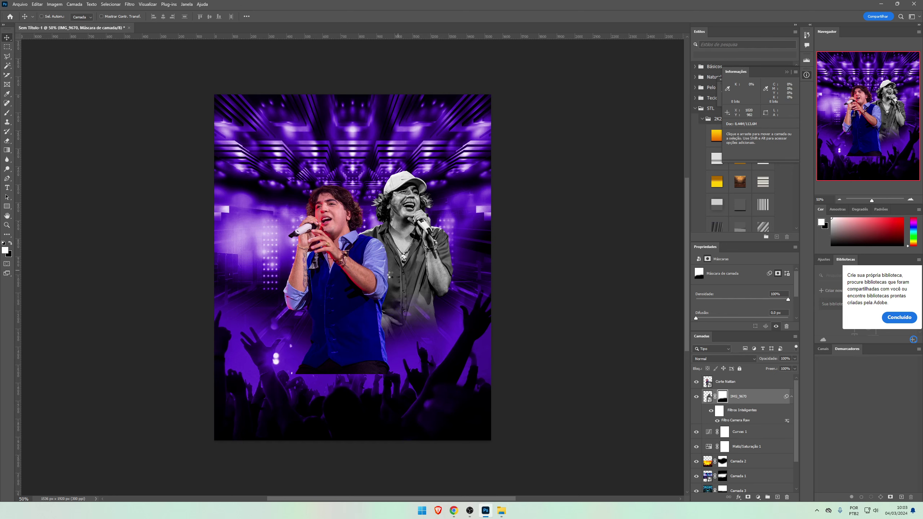
Step: Mirror the SK7A2681 singer horizontally and place it at the upper left
right_click(390, 275)
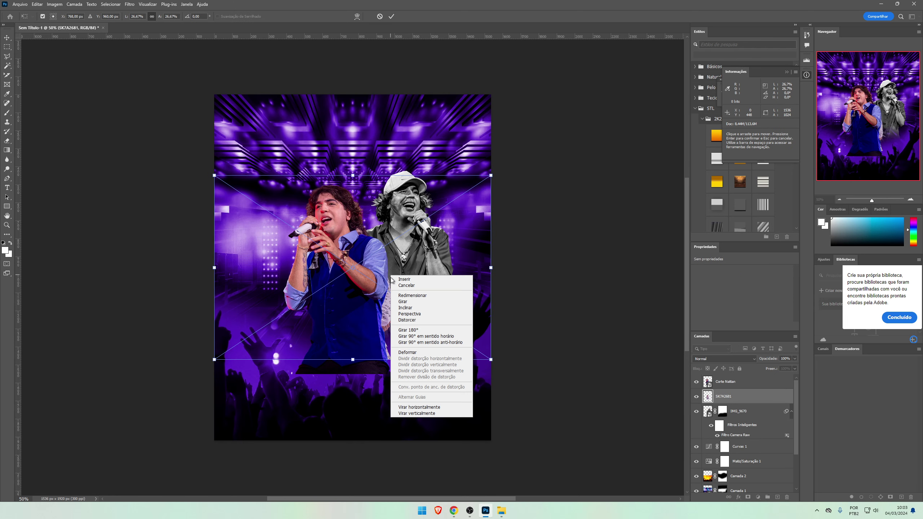
left_click(421, 412)
left_click_drag(420, 297, 346, 251)
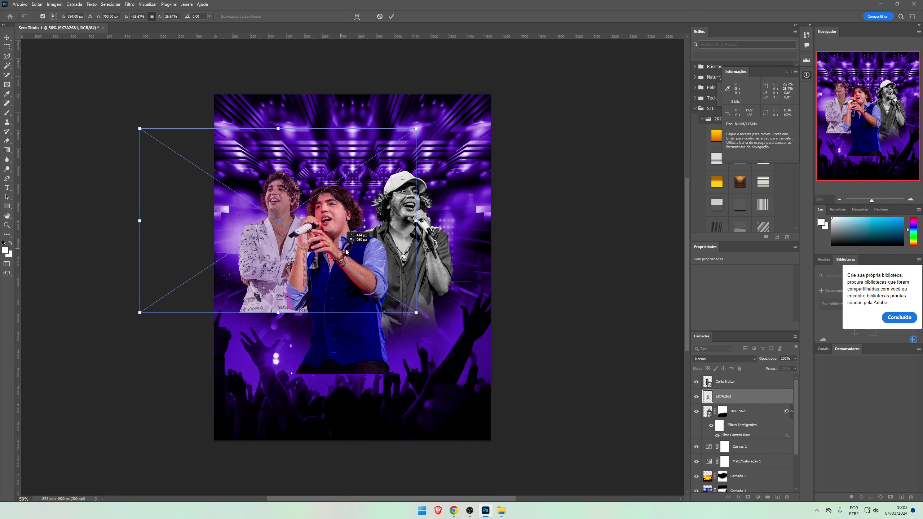
left_click_drag(275, 324, 279, 323)
key("ctrl+z")
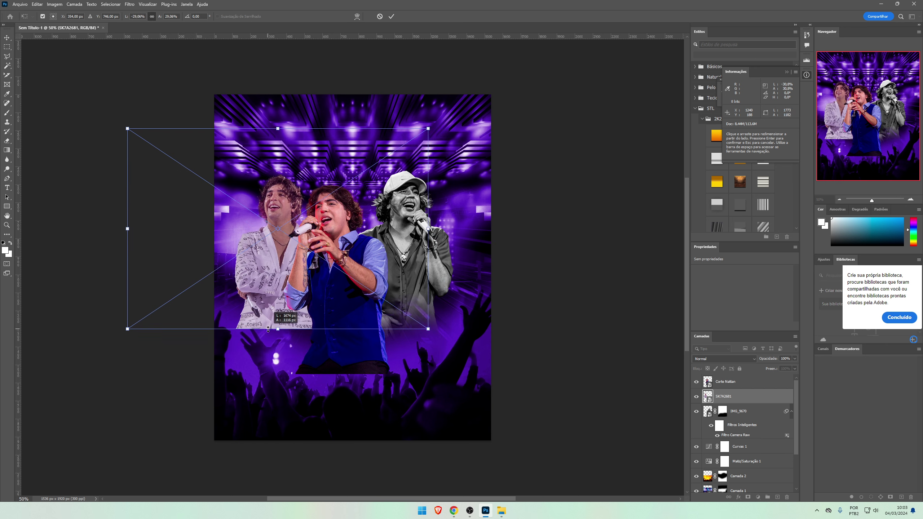
key("Return")
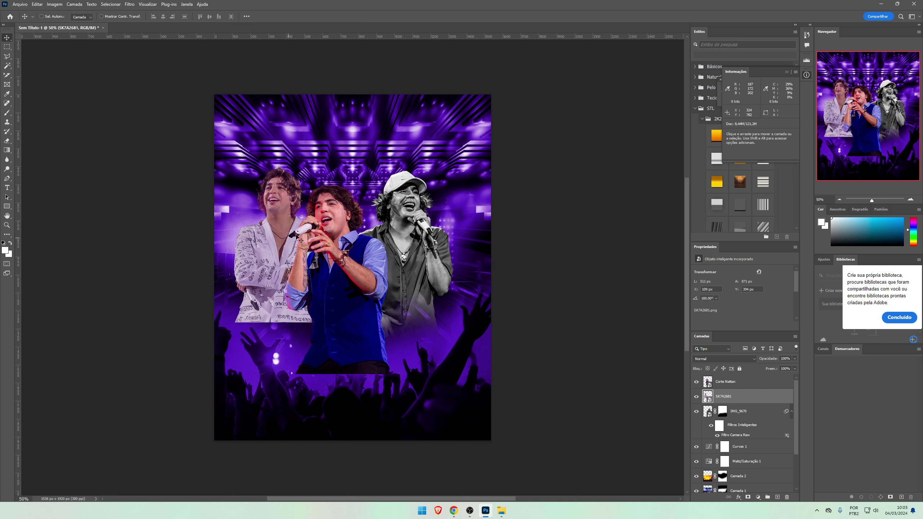
key("ctrl+t")
key("Return")
Step: Apply a Camera Raw filter to the left singer with Clarity raised to +69
left_click(129, 4)
left_click(171, 58)
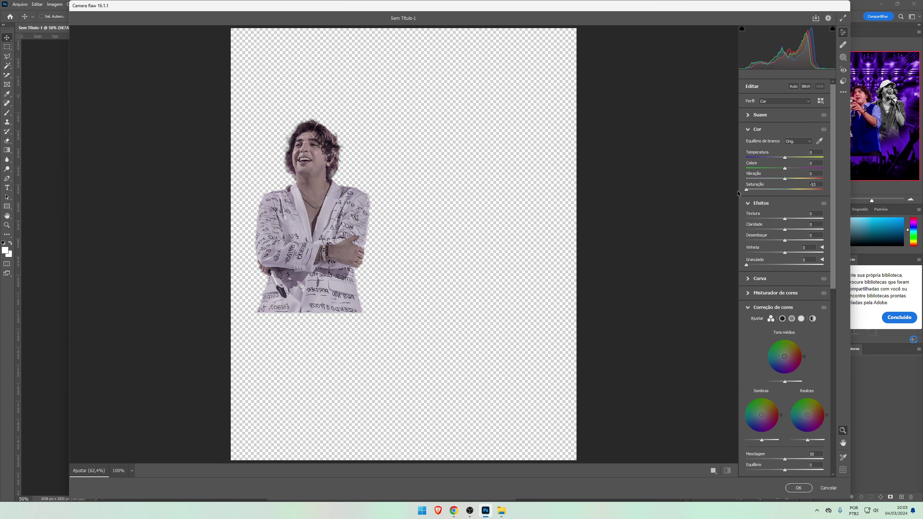
left_click_drag(782, 228, 806, 229)
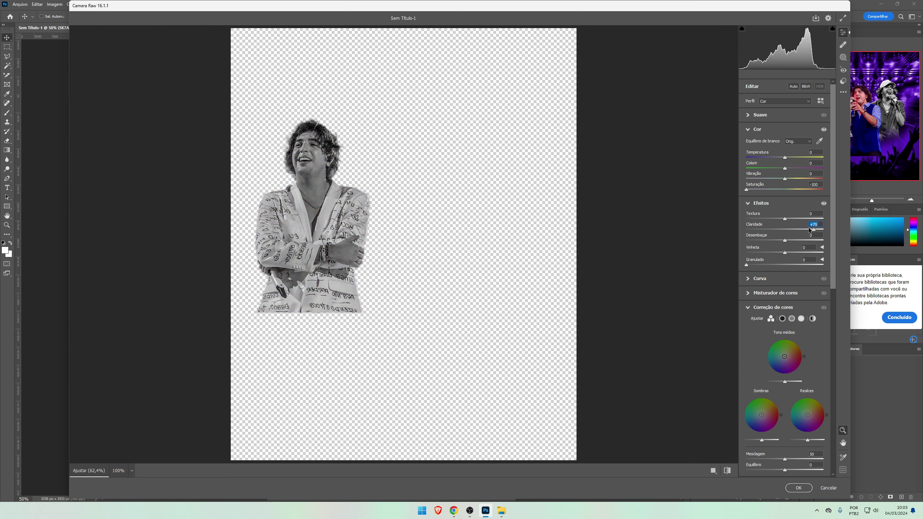
left_click(751, 115)
left_click(798, 487)
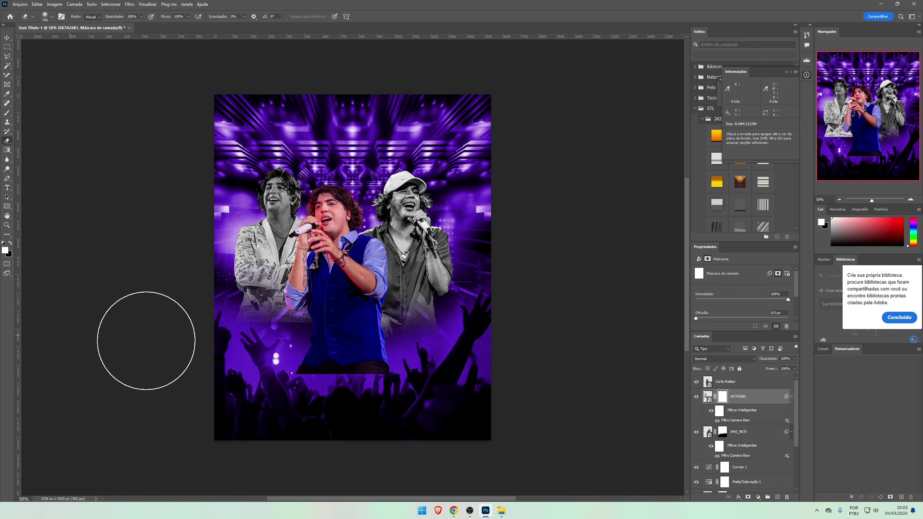
Step: Erase the left singer's lower body on its mask and shift him about 20 px
left_click_drag(146, 340, 371, 391)
key("v")
left_click_drag(298, 327, 286, 358)
key("ctrl+t")
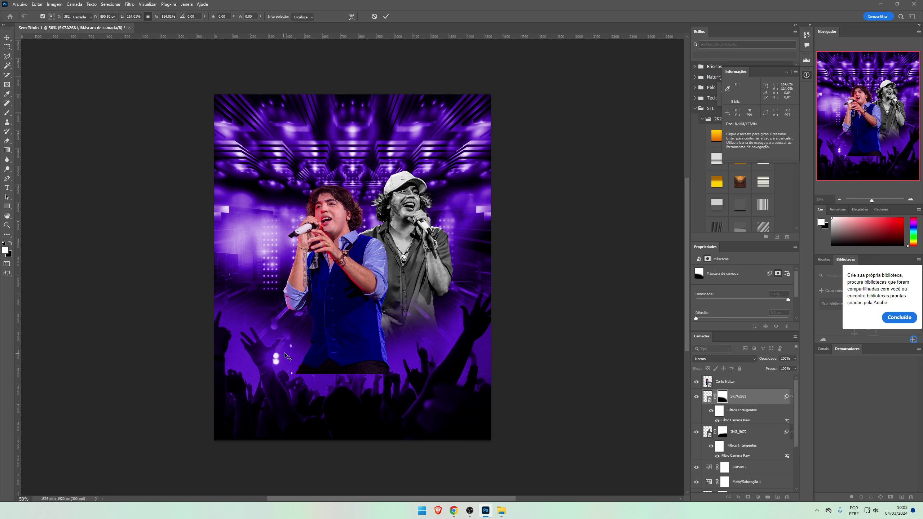
key("Return")
left_click_drag(289, 271, 292, 275)
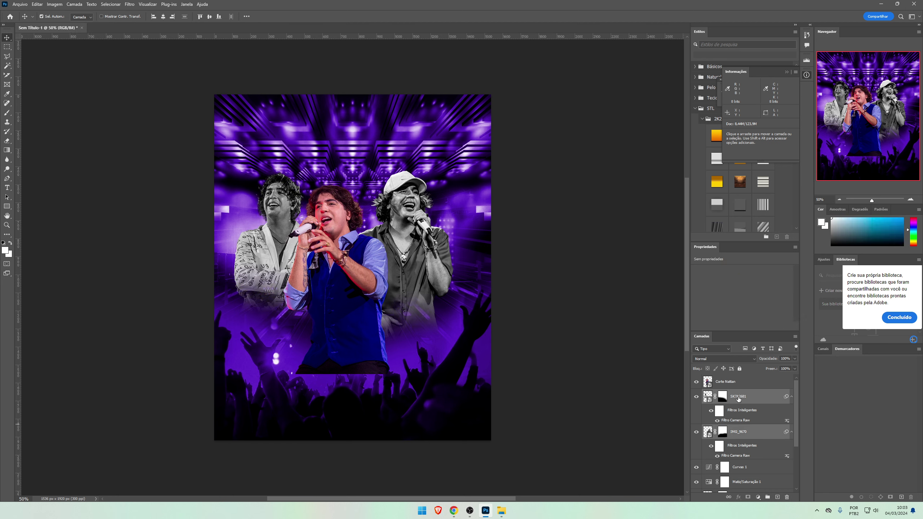
Step: Move all three singers right together and group them as Agrupar 1
left_click(721, 382, "shift")
left_click_drag(351, 342, 363, 342)
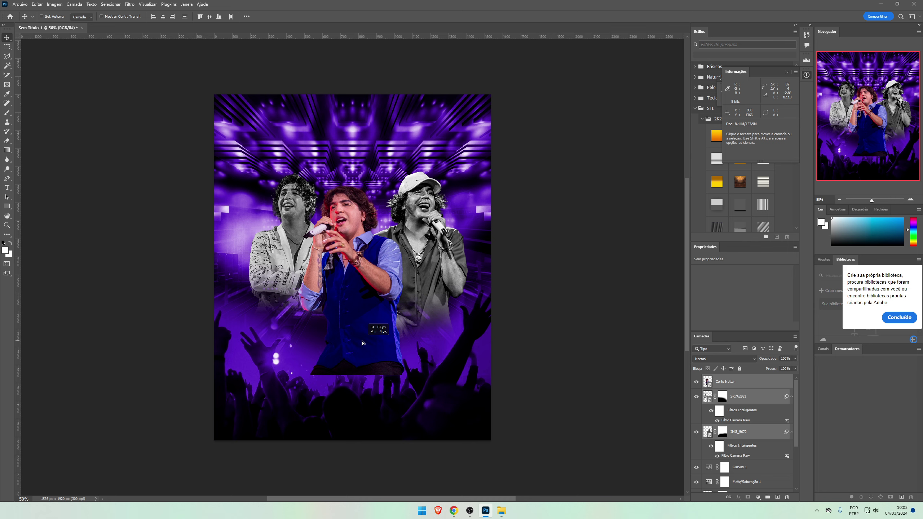
key("ctrl+g")
Step: Try blend modes on both side singers, leaving them set back to Normal
left_click(705, 380)
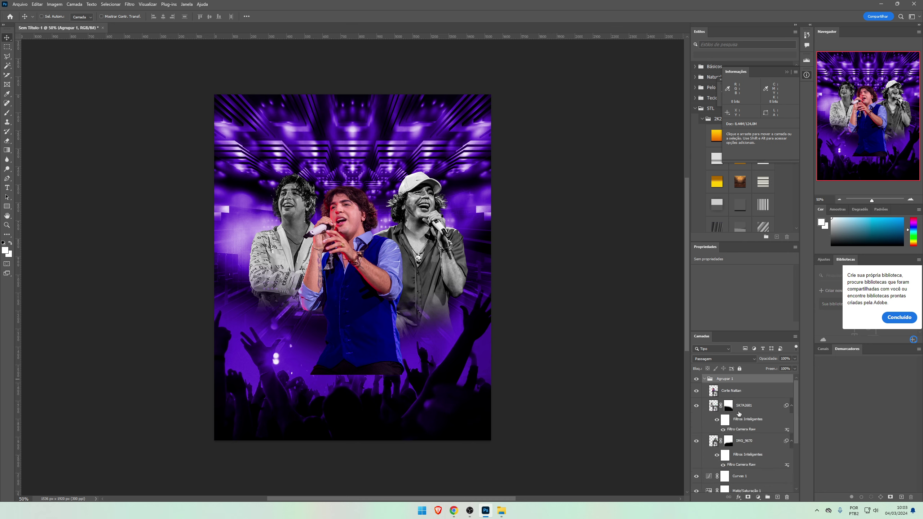
left_click(741, 405)
left_click(741, 440, "ctrl")
left_click(723, 359)
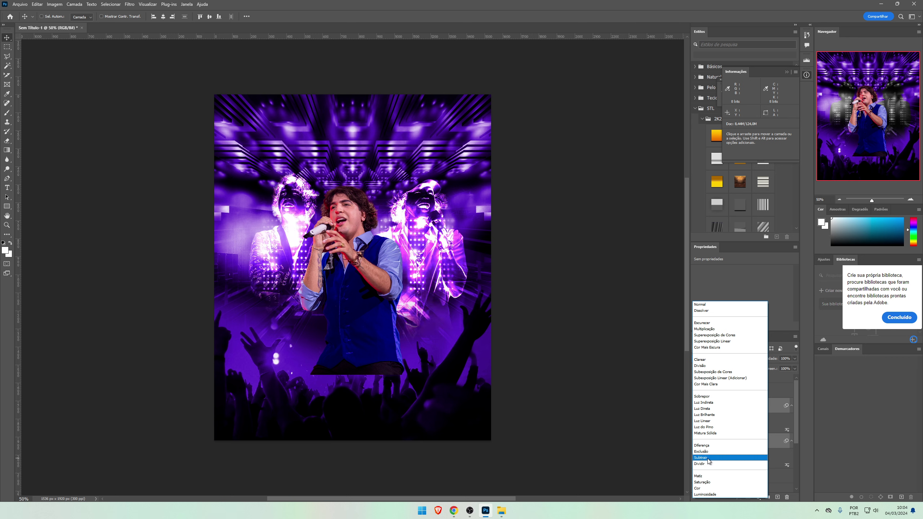
left_click(707, 305)
left_click(726, 379)
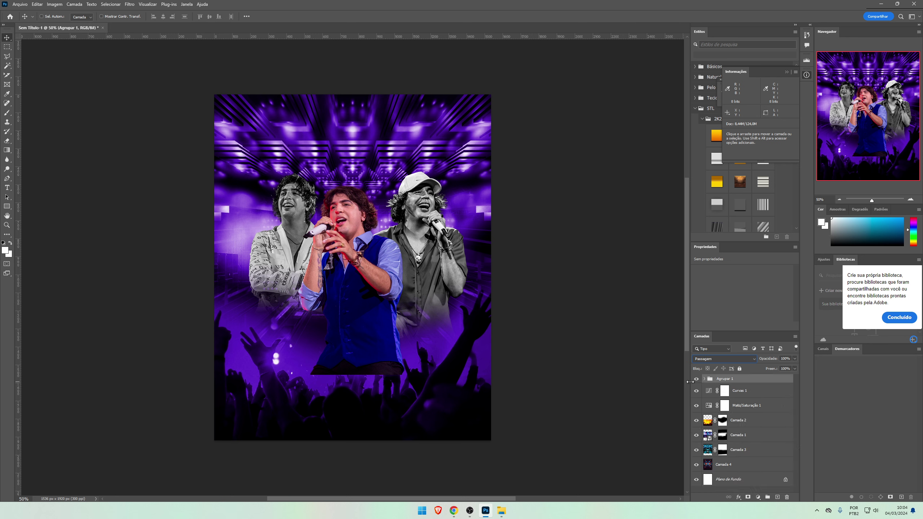
Step: Rename the singer group FOTOS and duplicate it as FOTOS copiar
left_click(696, 379)
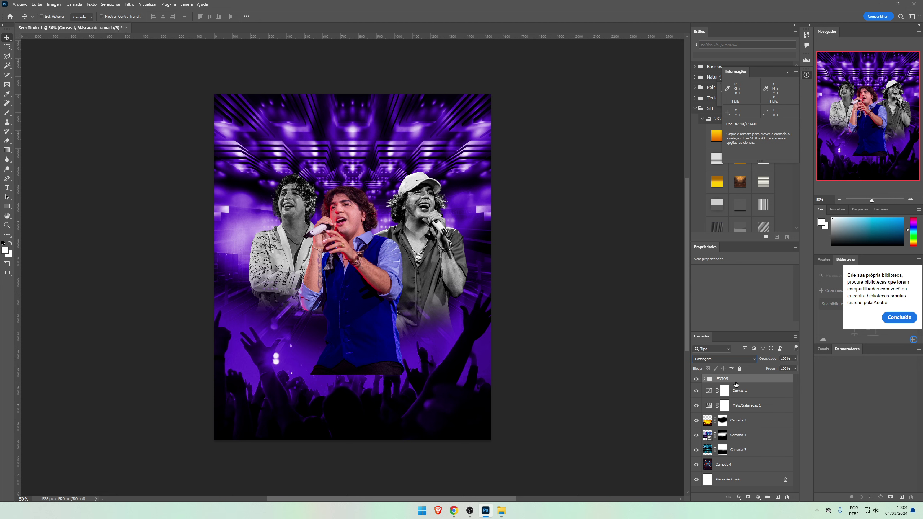
key("ctrl")
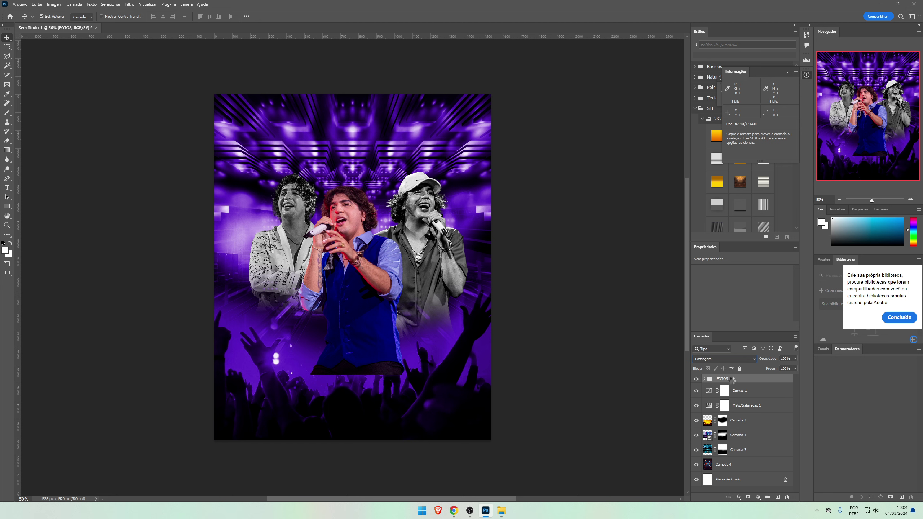
key("ctrl+j")
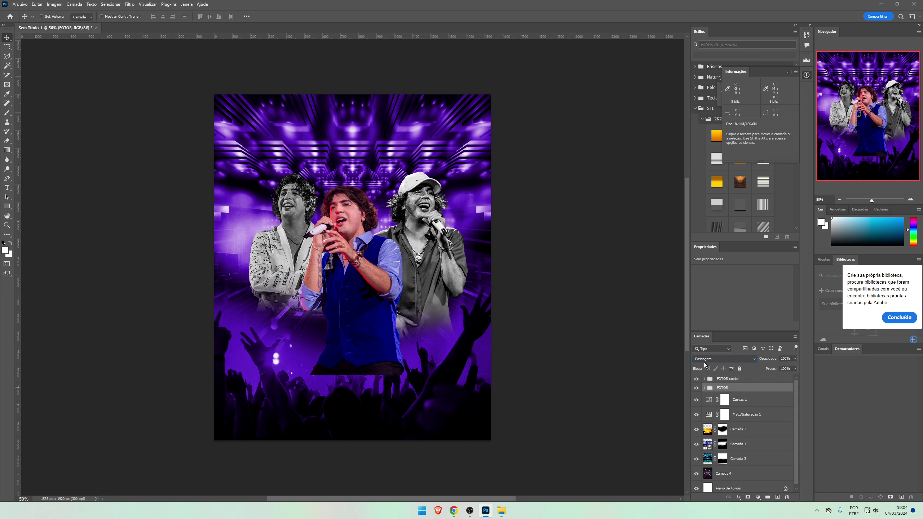
Step: Blend the FOTOS group in Dividir mode and give it a layer mask to erase
left_click(723, 359)
left_click(705, 462)
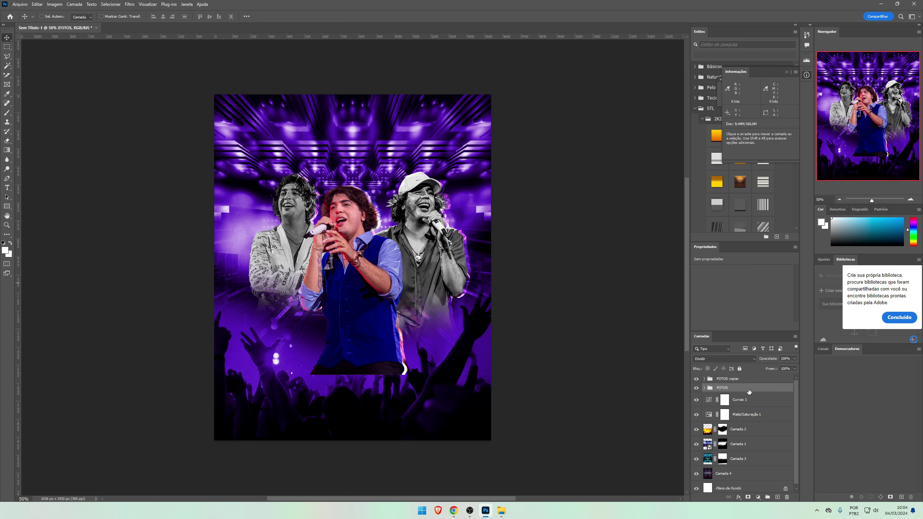
left_click(740, 404)
left_click(748, 497)
key("e")
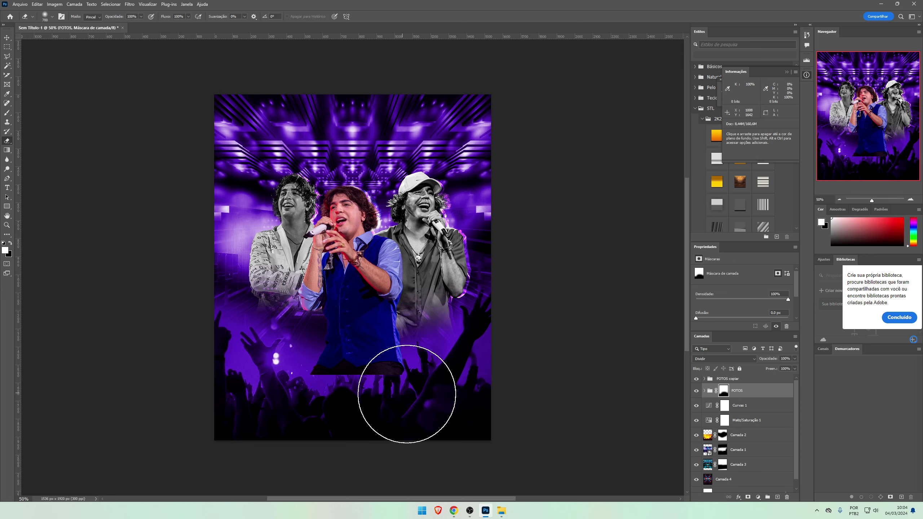
left_click(737, 407)
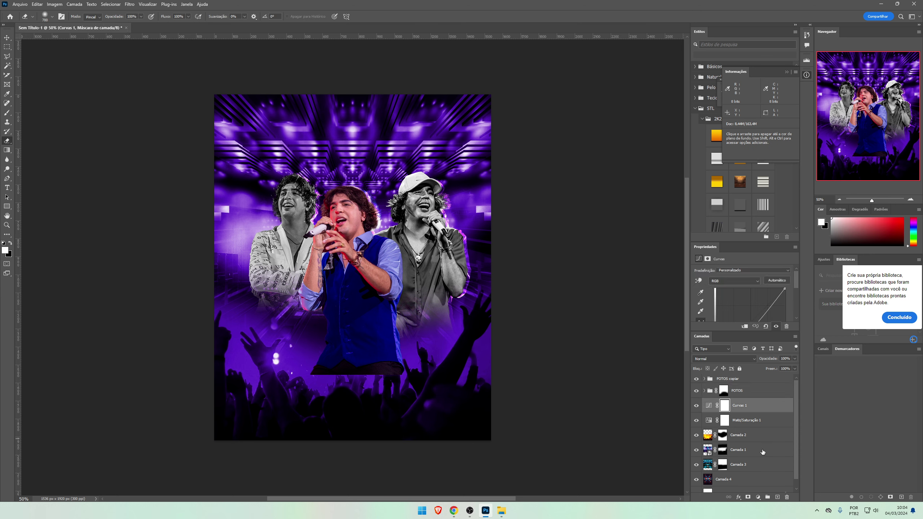
Step: Paint a vivid purple glow over the singers on a new layer, Camada 5
left_click(778, 496)
key("b")
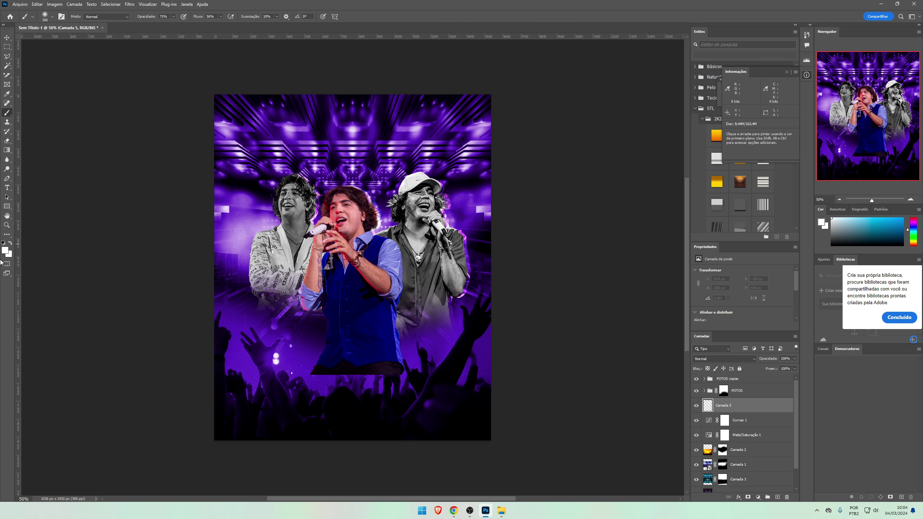
left_click(5, 252)
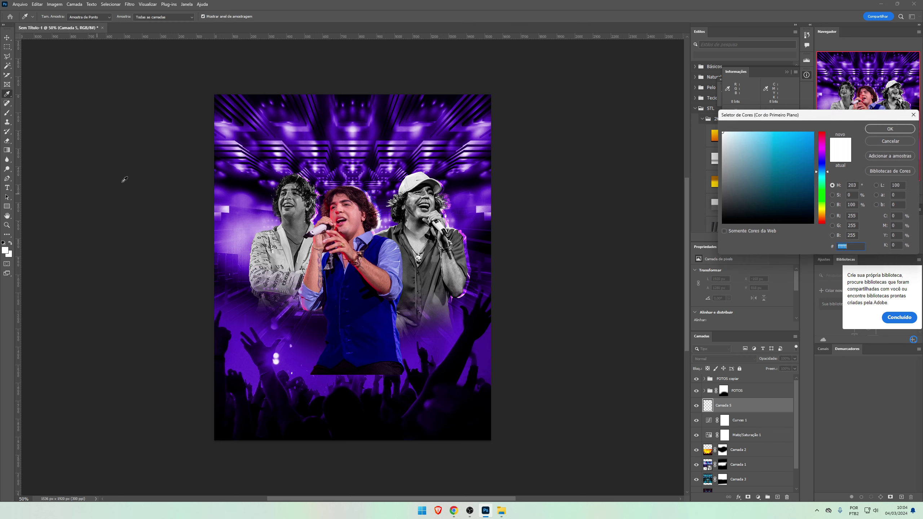
left_click(316, 140)
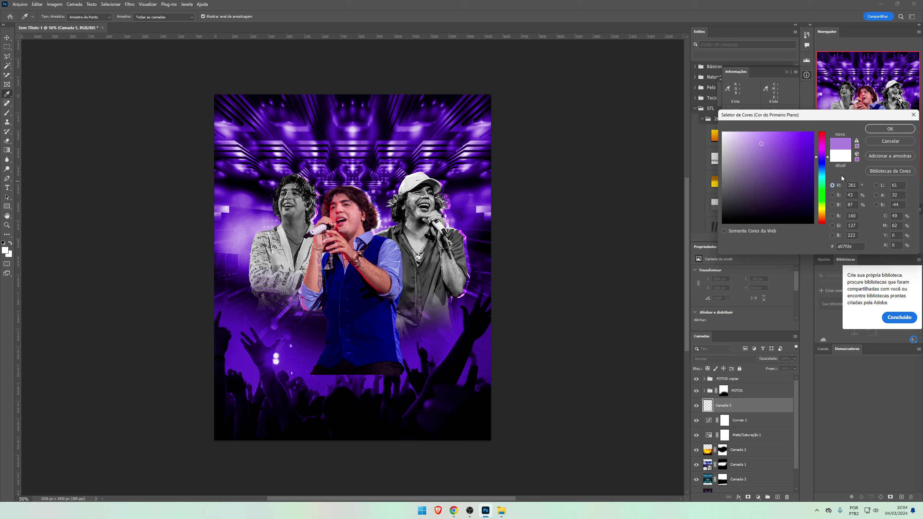
left_click(812, 133)
key("Return")
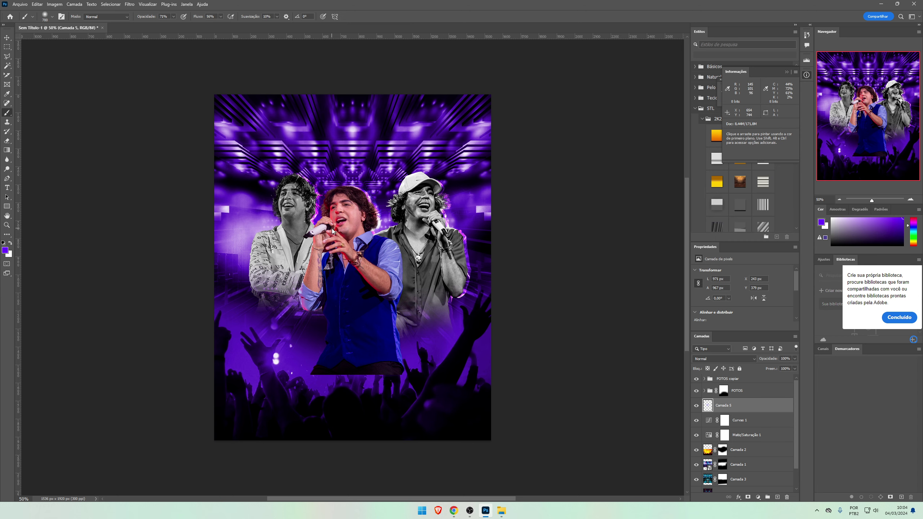
left_click_drag(332, 229, 407, 220)
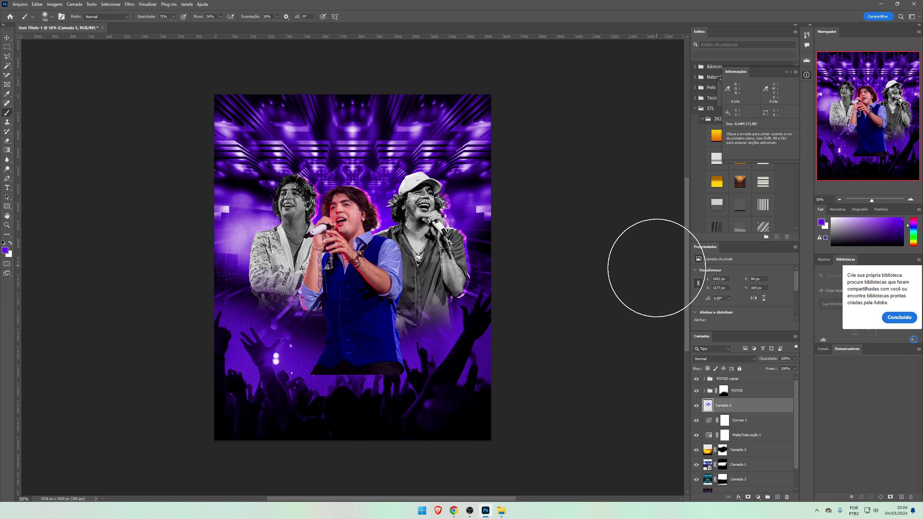
Step: Set Camada 5 to Subexposição Linear (Adicionar) and paint lavender light above the right singer's cap
left_click(723, 358)
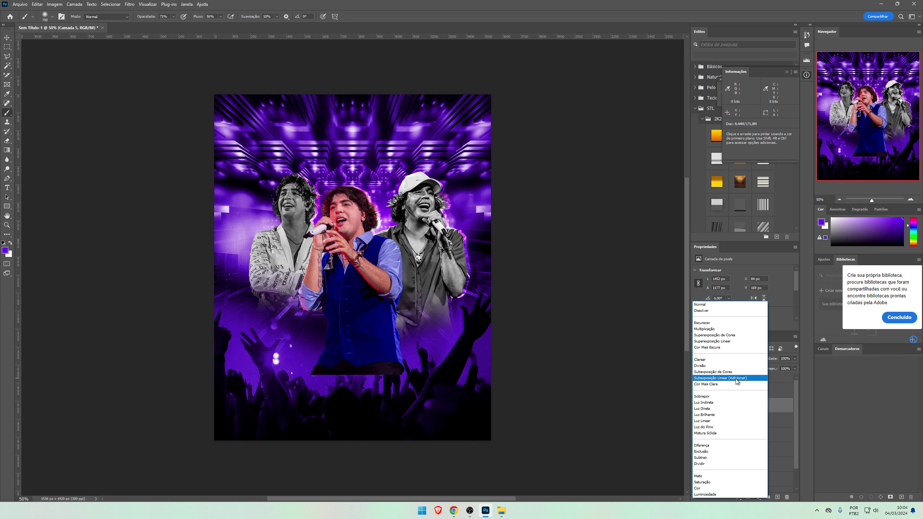
left_click(737, 378)
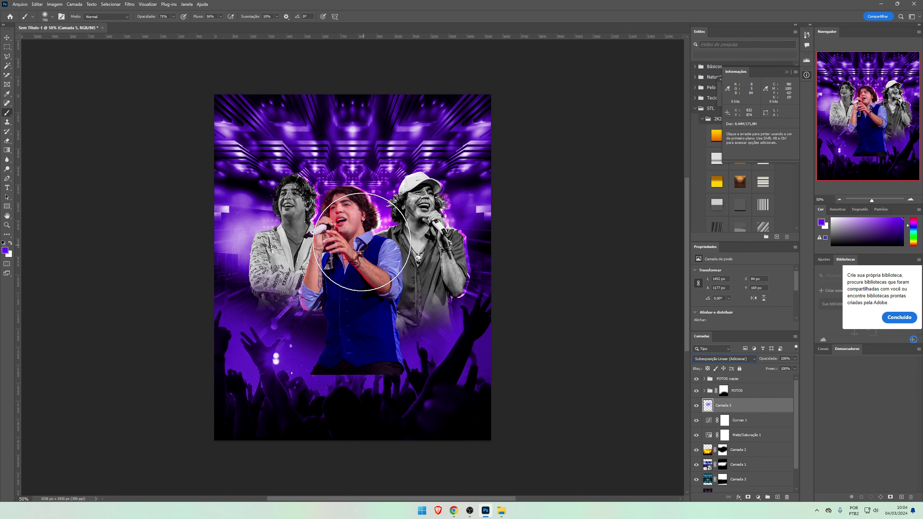
left_click(5, 250)
left_click(780, 193)
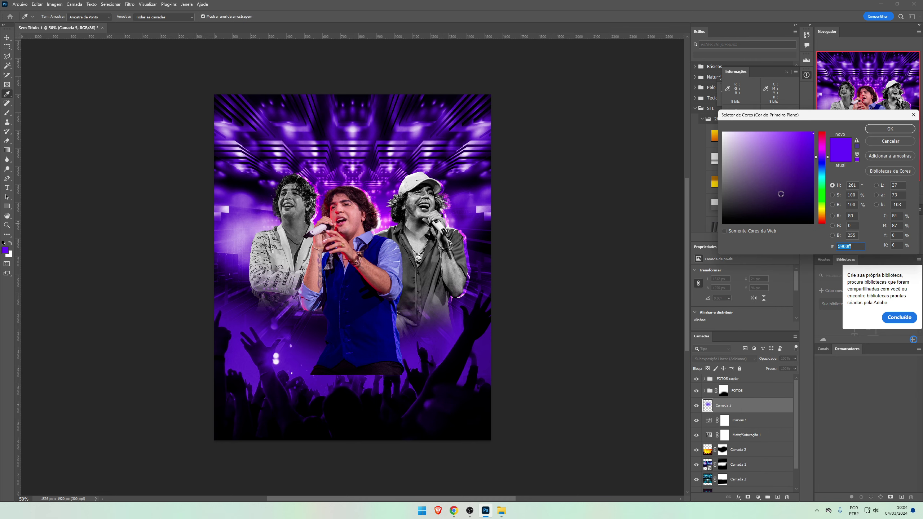
key("Return")
key("bracketleft")
key("bracketleft")
key("bracketleft")
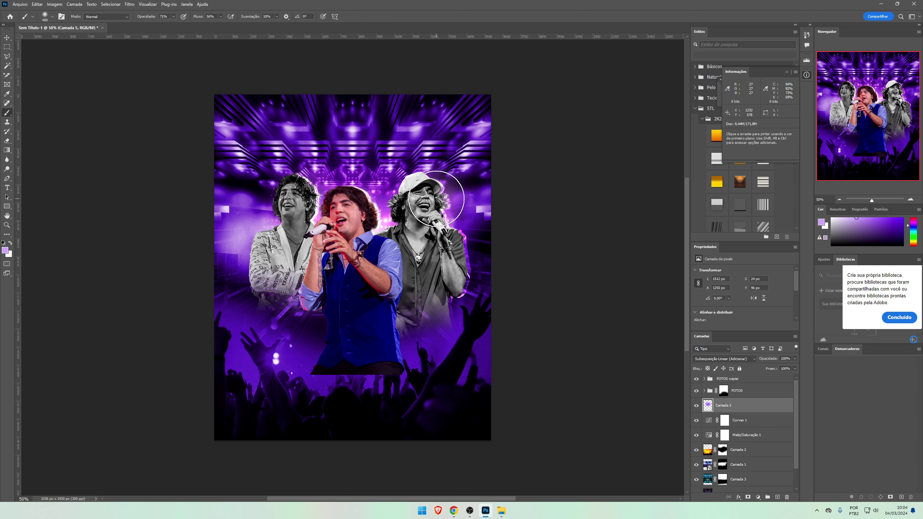
left_click_drag(403, 196, 429, 193)
Step: Make the FOTOS copiar group the active layer
left_click(723, 390)
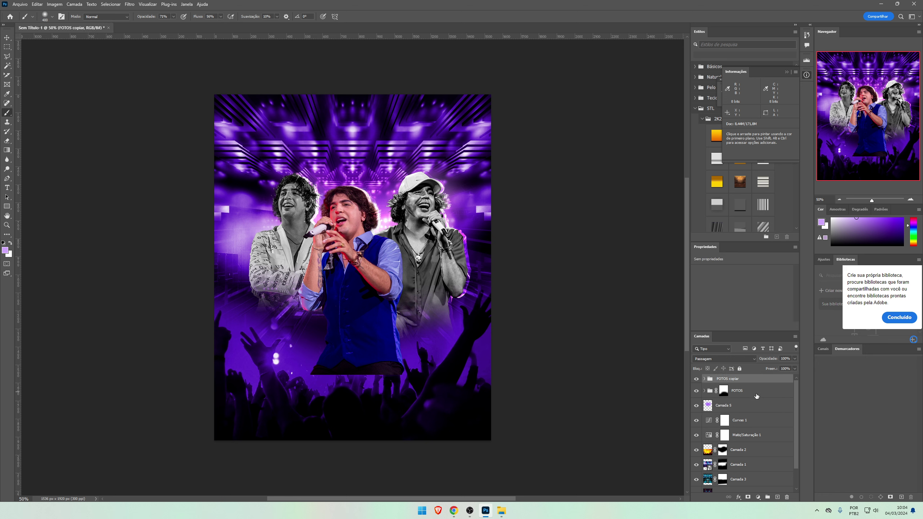
left_click(695, 391)
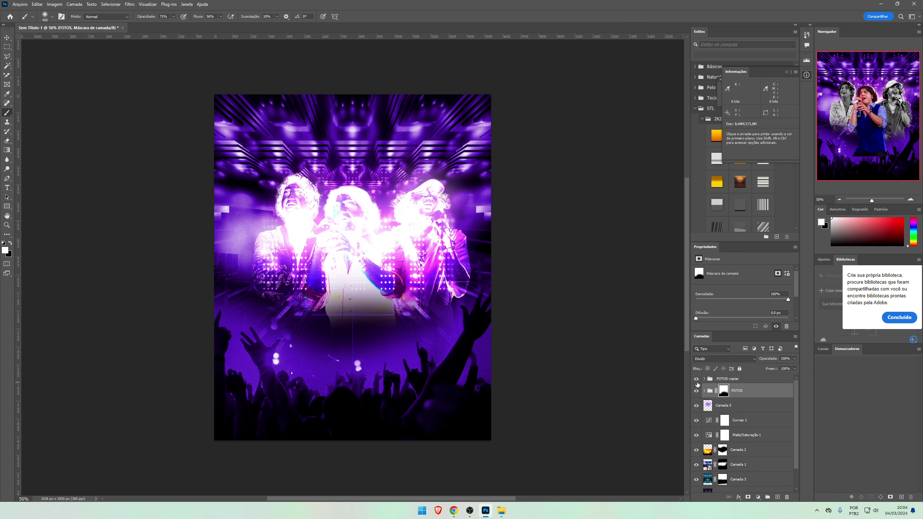
left_click(722, 379)
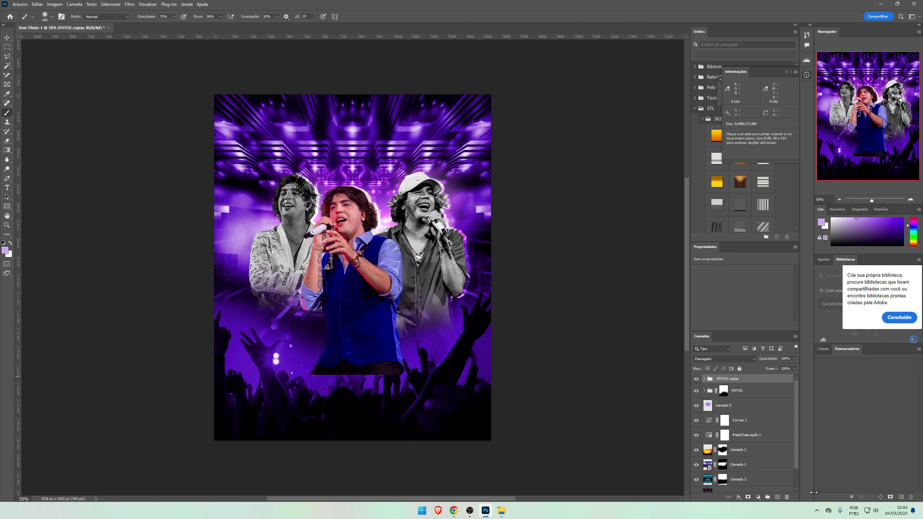
Step: Add an Inner Glow to FOTOS copiar with a purple colour sampled from the image
left_click(757, 496)
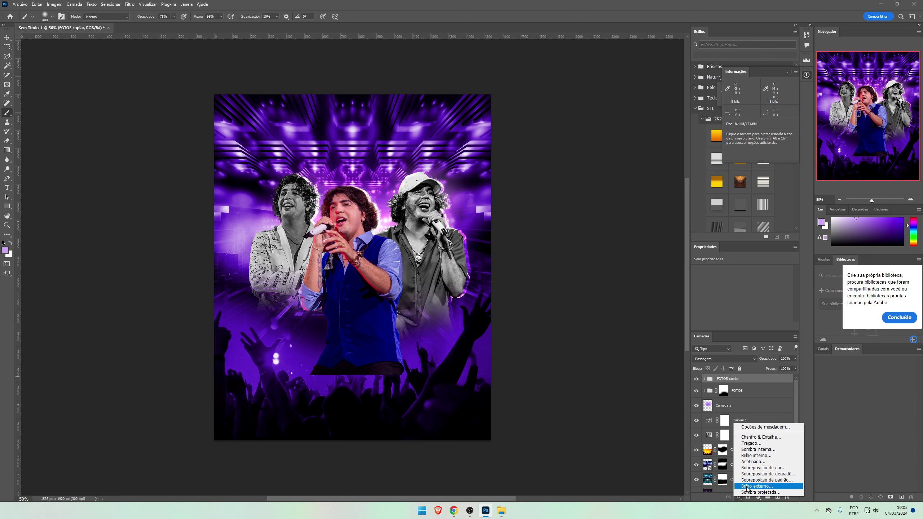
left_click(762, 458)
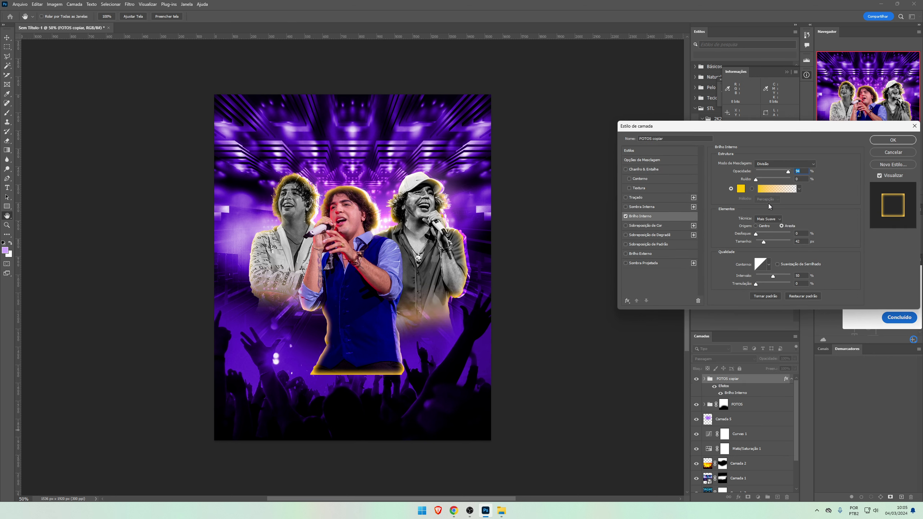
left_click(741, 189)
left_click(384, 209)
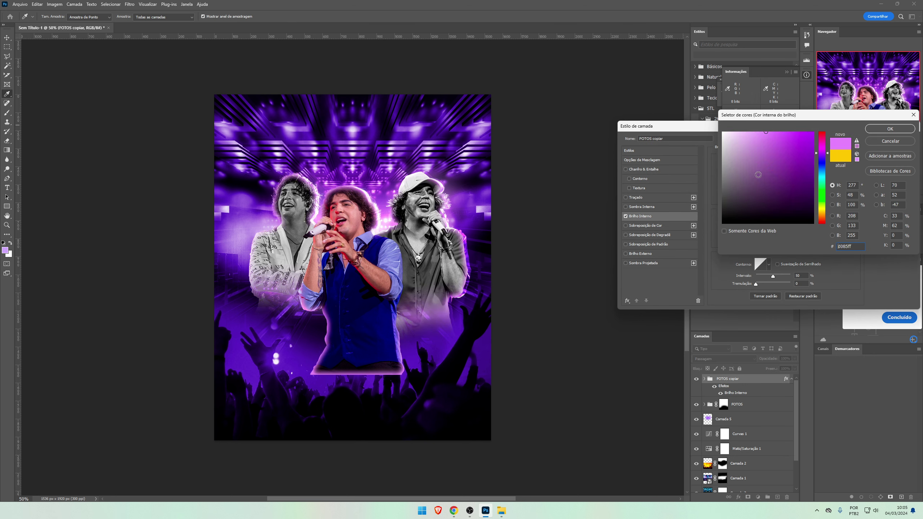
key("Return")
Step: Set the inner glow to 32 px, 76% opacity, Subexposição Linear (Adicionar) mode, and apply it
left_click_drag(764, 243, 763, 245)
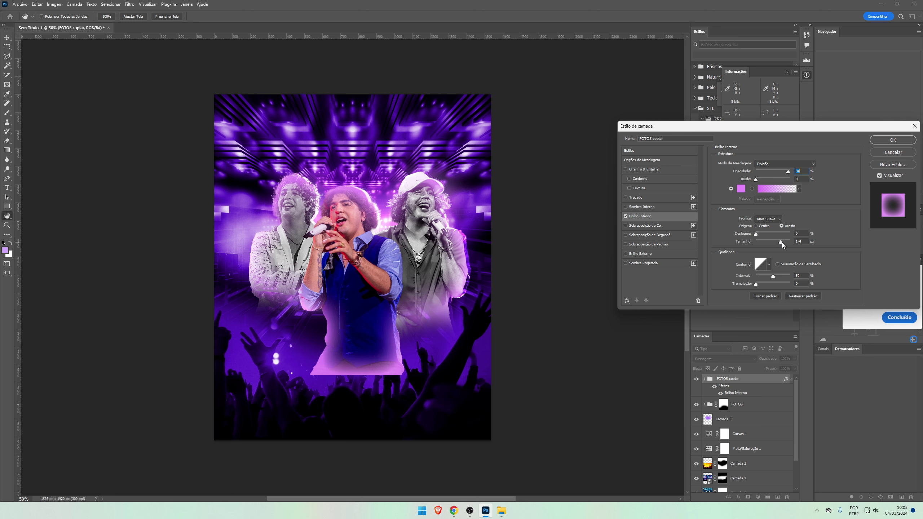
left_click_drag(763, 245, 760, 244)
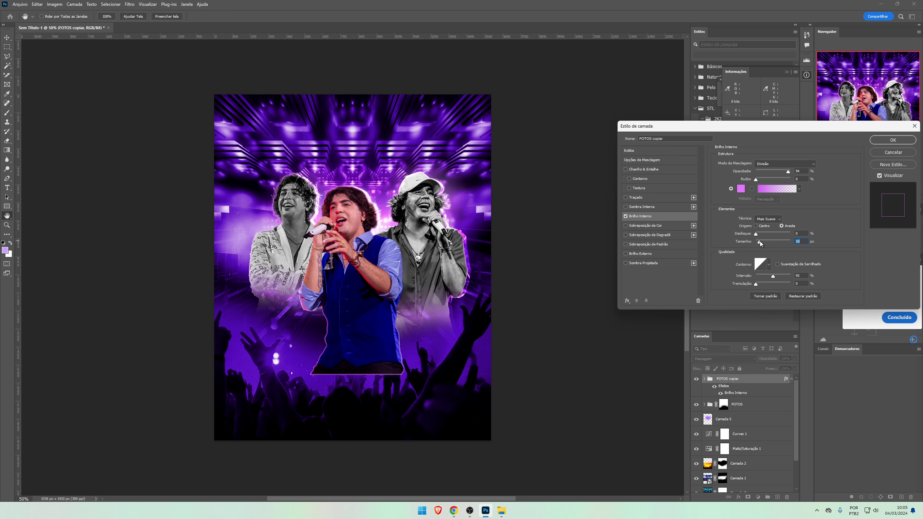
left_click_drag(759, 243, 763, 243)
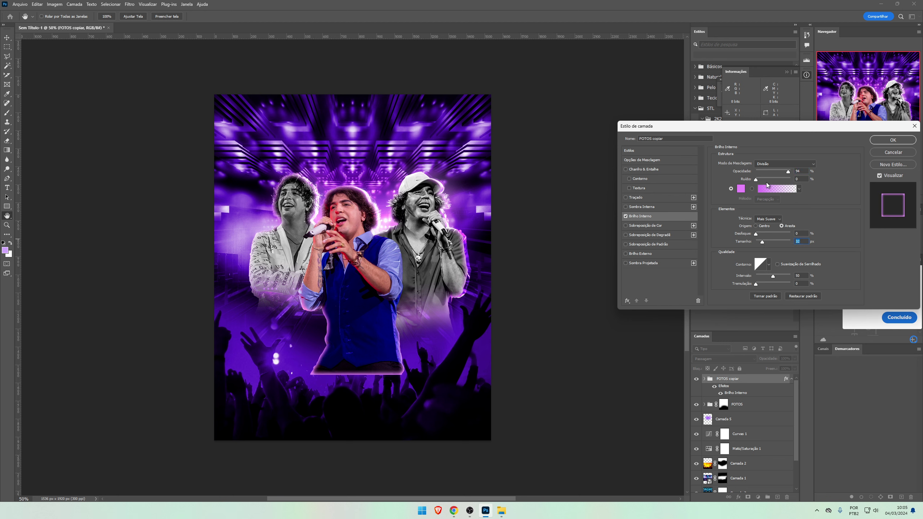
left_click(769, 164)
left_click(767, 170)
left_click_drag(774, 172, 783, 178)
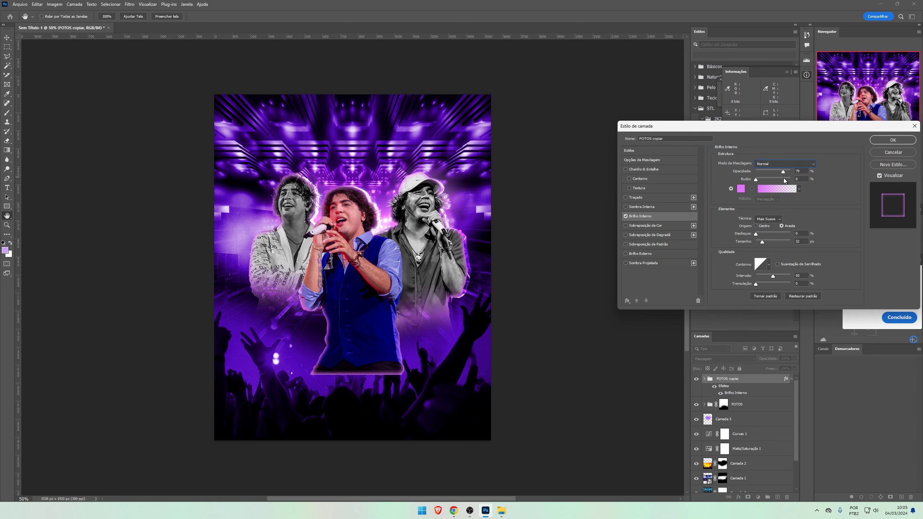
left_click(767, 164)
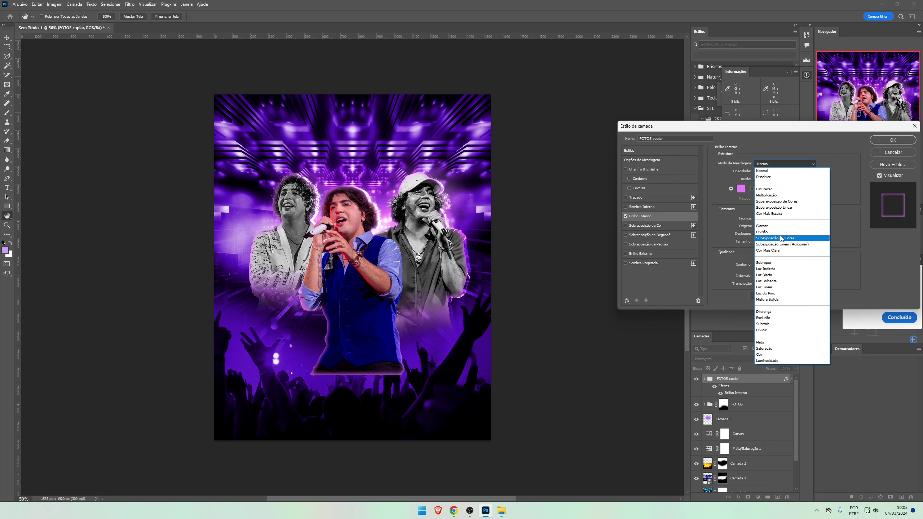
left_click(793, 244)
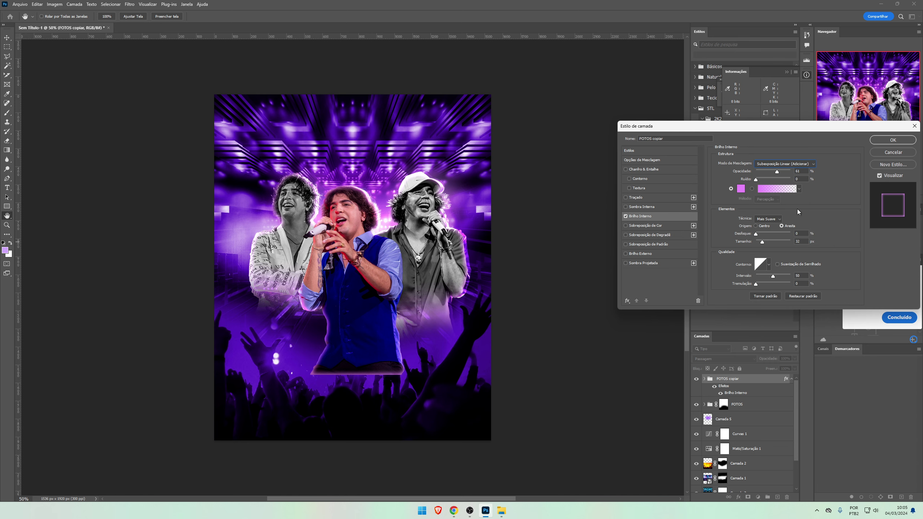
left_click(892, 140)
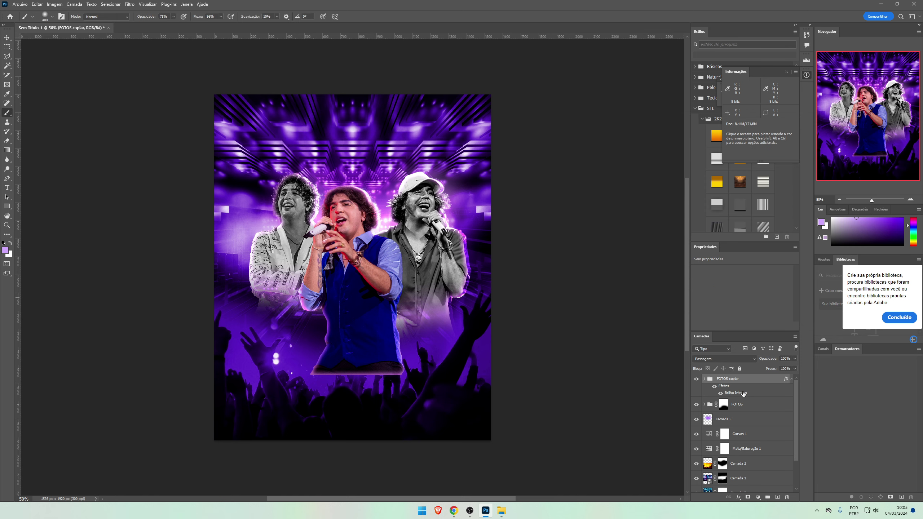
Step: Convert the inner glow into its own layer and compare the flyer with and without it
right_click(742, 393)
left_click(767, 374)
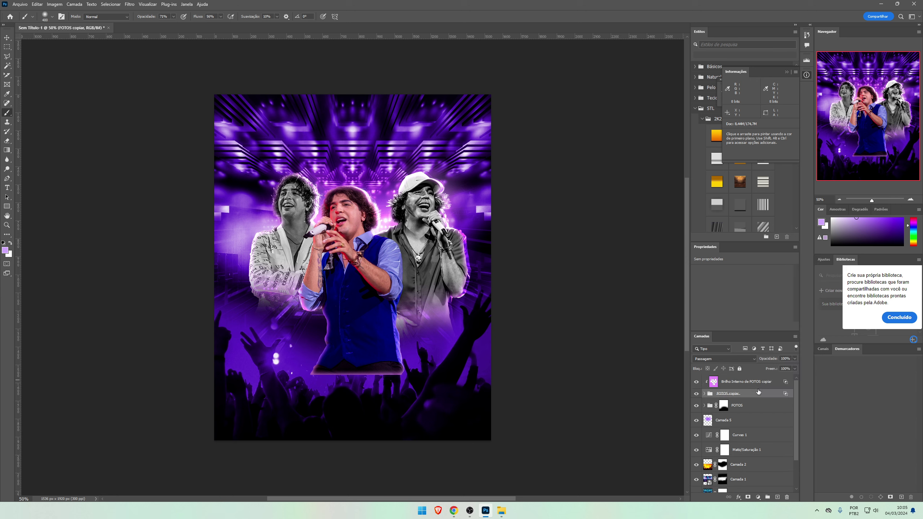
left_click(696, 381)
left_click(696, 381)
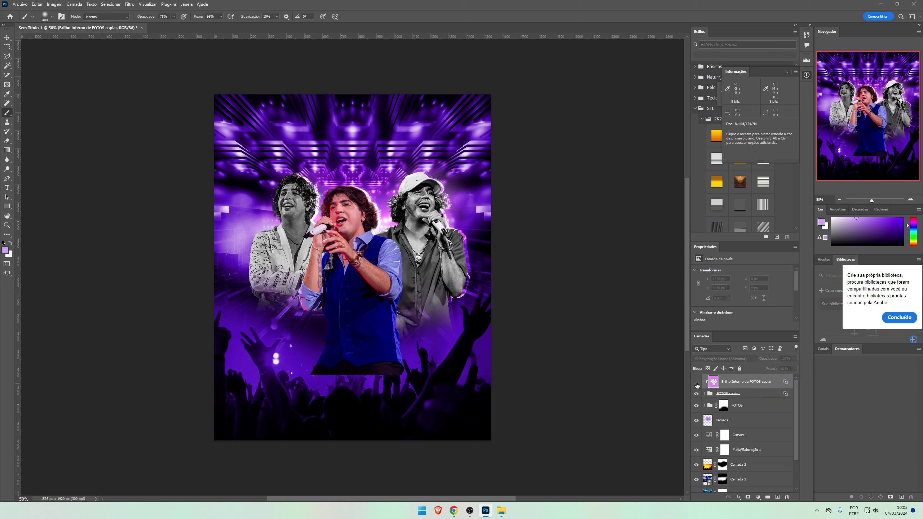
left_click(696, 382)
left_click(696, 382)
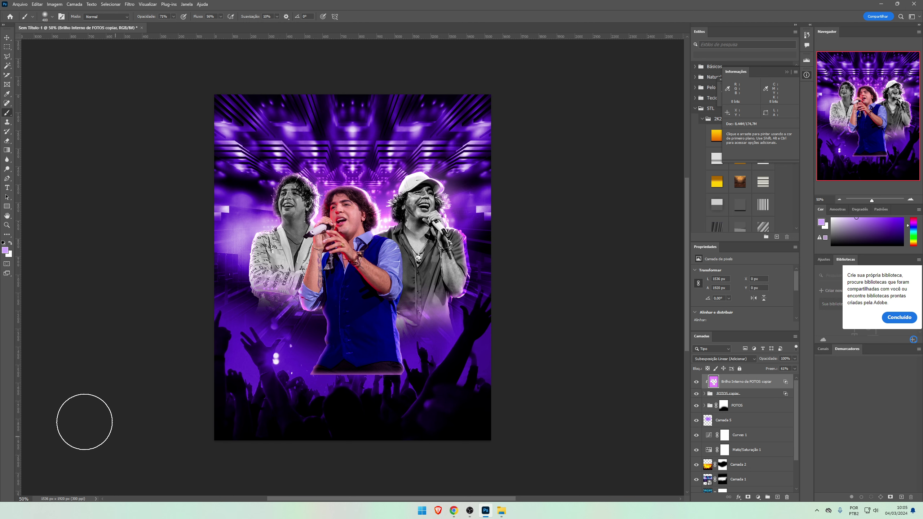
key("v")
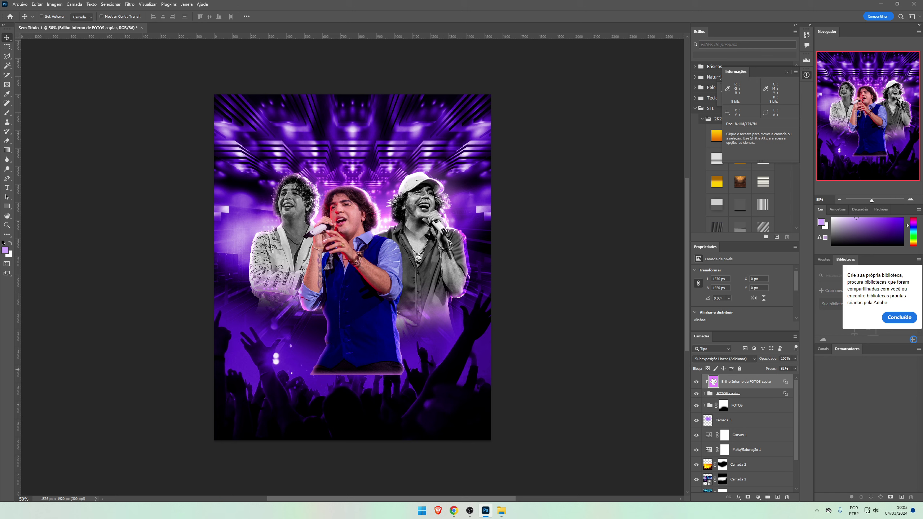
left_click(696, 382)
left_click(696, 381)
Step: Hide the glow with a black mask, painting it back only on the middle singer's face
left_click(748, 496)
key("ctrl+i")
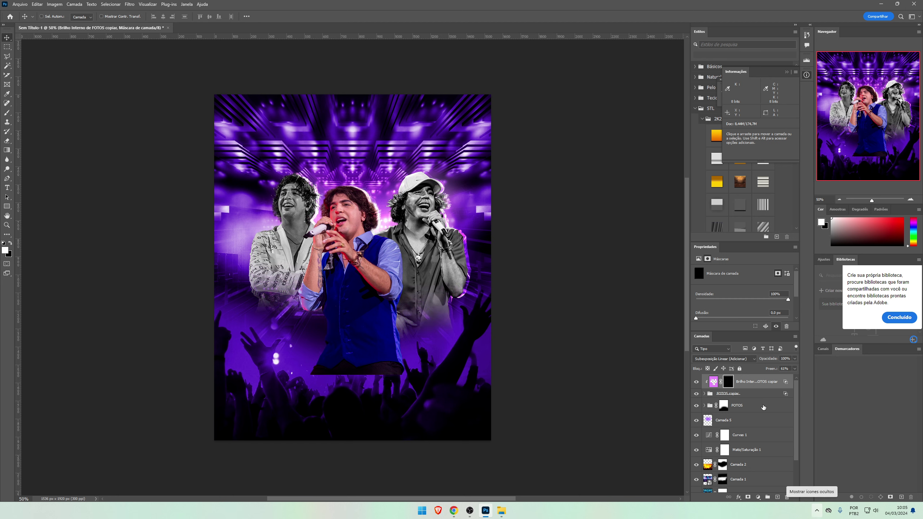
key("b")
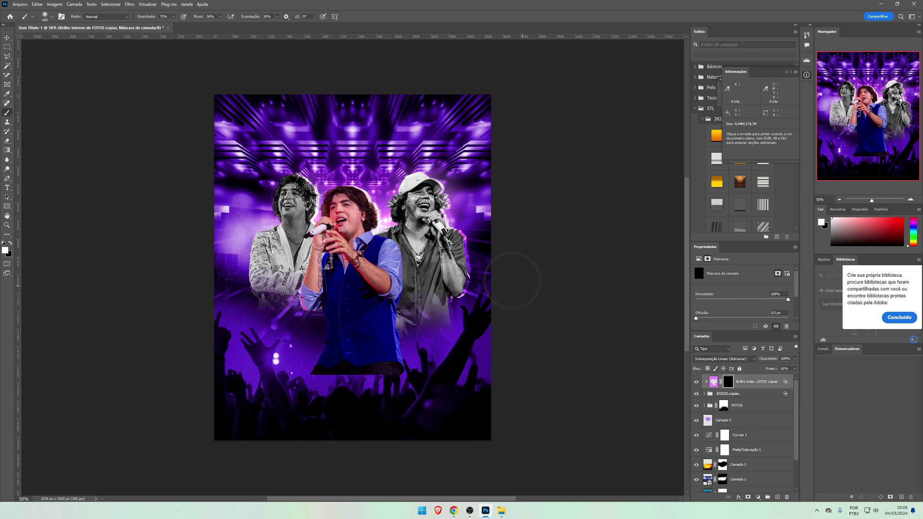
mouse_move(418, 222)
left_mouse_down()
mouse_move(385, 211)
mouse_move(396, 236)
mouse_move(344, 204)
mouse_move(297, 214)
mouse_move(312, 203)
mouse_move(397, 203)
mouse_move(299, 230)
mouse_move(302, 254)
mouse_move(350, 170)
left_mouse_up()
key("v")
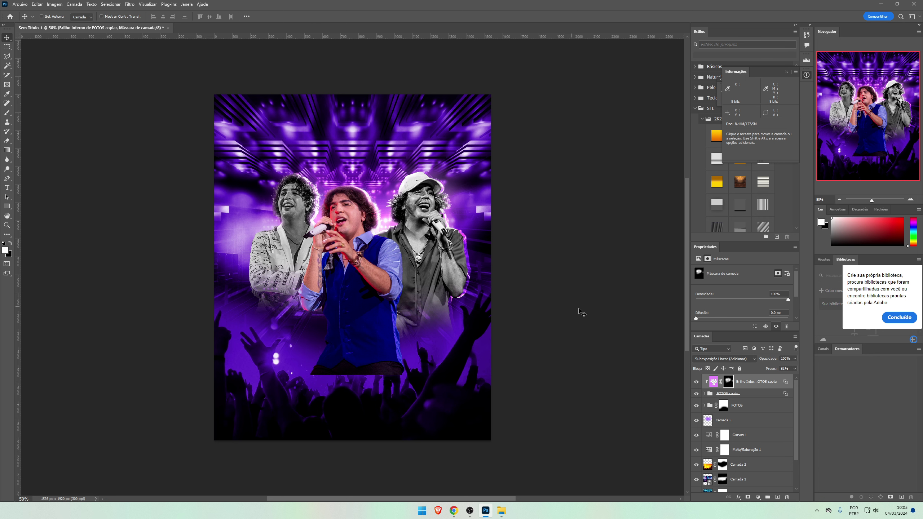
Step: Group the glow layer, FOTOS group and Camada 5 together into the fotos group
left_click(745, 378, "ctrl")
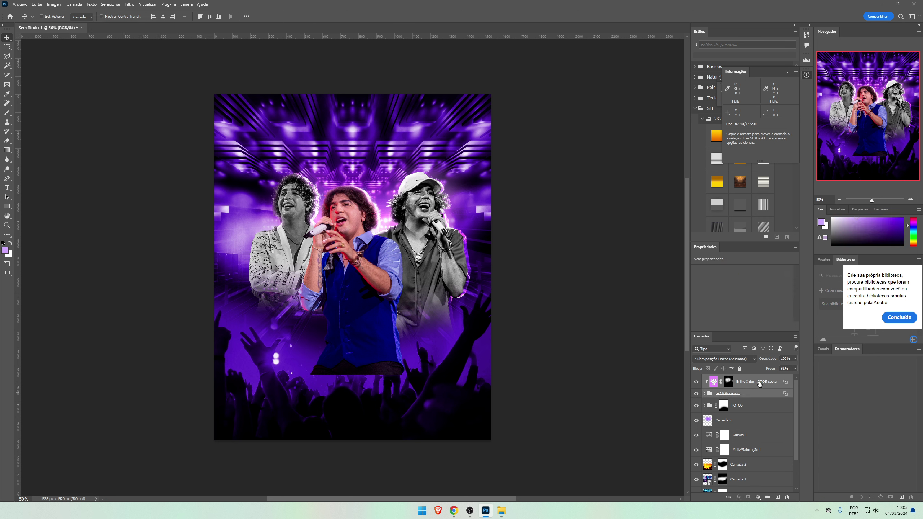
left_click(758, 404, "ctrl")
left_click(732, 421, "ctrl")
key("ctrl+g")
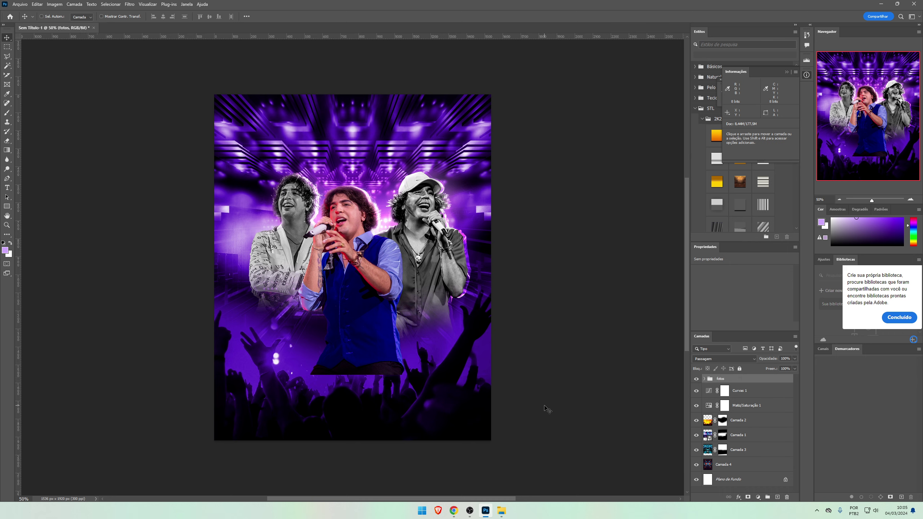
Step: Move the stage background Camada 1 upward, start erasing it, then select Matiz/Saturação 1
left_click(748, 435)
left_click_drag(451, 289, 451, 241)
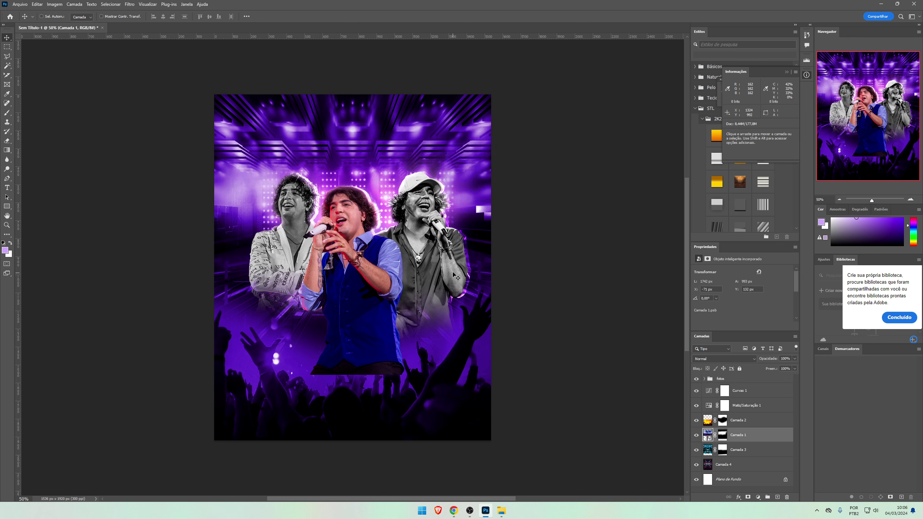
key("e")
left_click(195, 210)
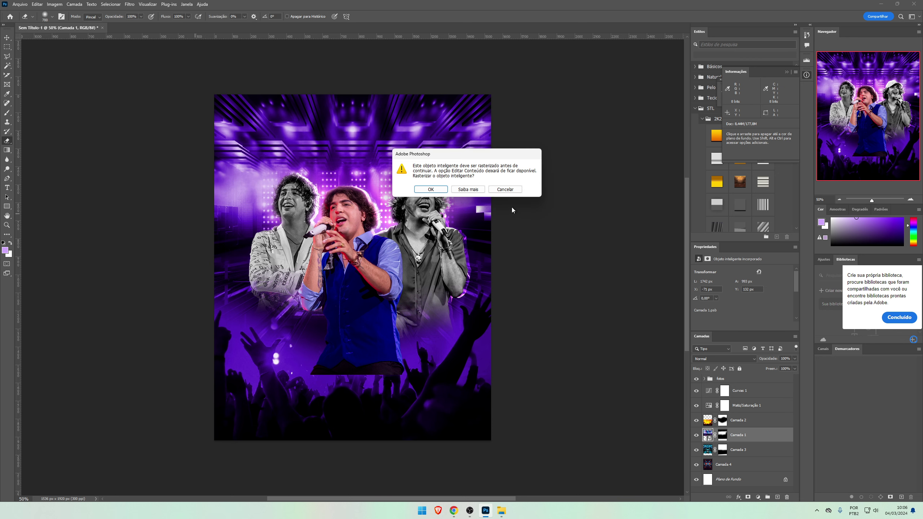
left_click(514, 189)
key("v")
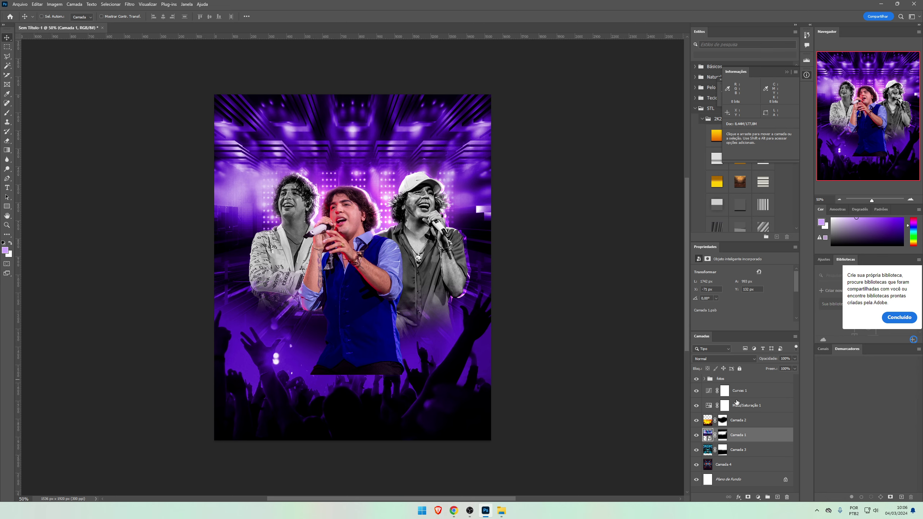
left_click(736, 402)
mouse_move(501, 511)
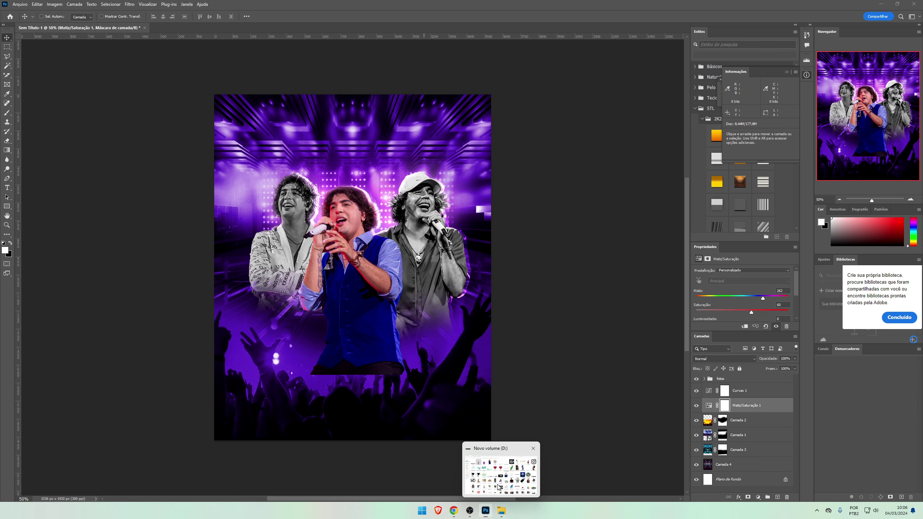
Step: Open the WOOD PRO folder in EVENTO PRO and drag the 024 light-bar image onto the flyer
left_click(498, 487)
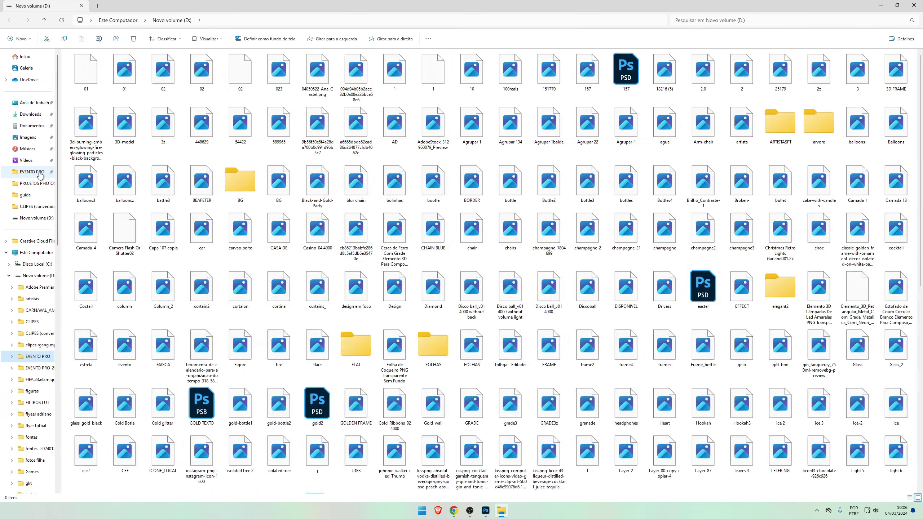
scroll(448, 225, "down", 3)
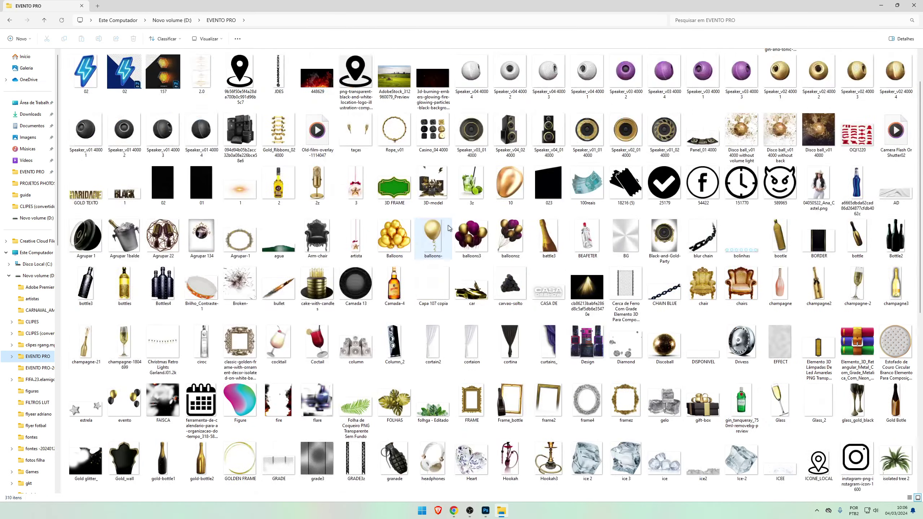
scroll(447, 225, "down", 3)
scroll(448, 225, "down", 1)
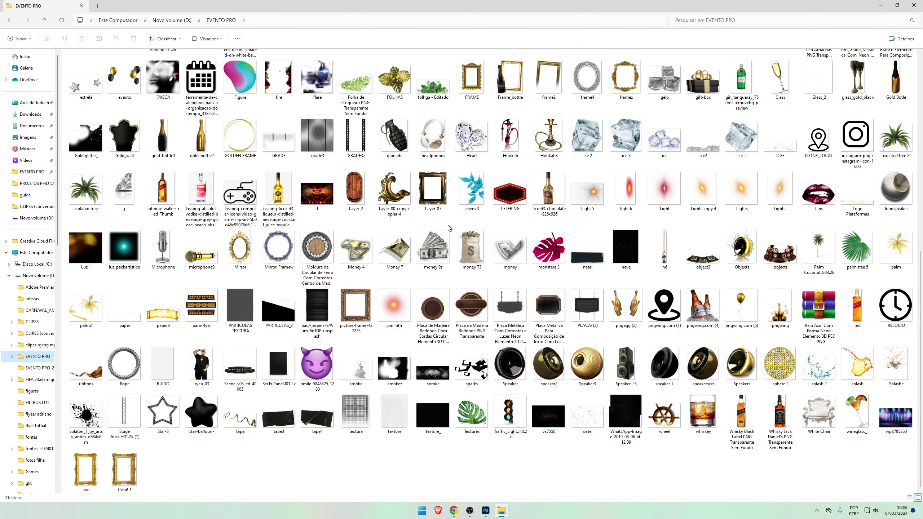
scroll(444, 255, "up", 10)
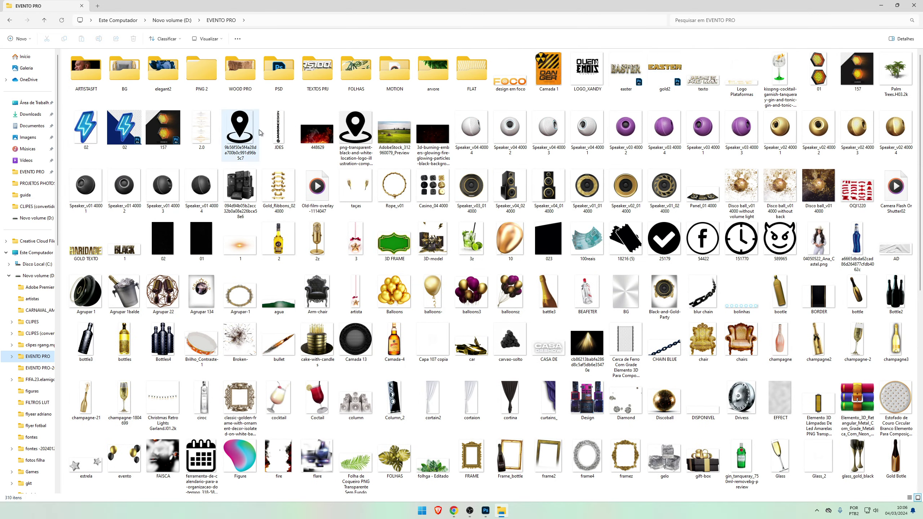
left_click(250, 91)
double_click(251, 89)
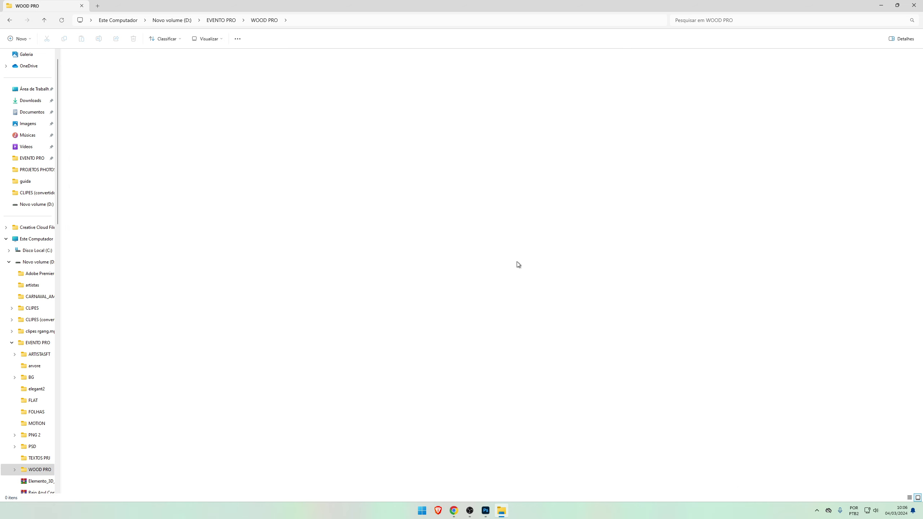
left_click(634, 191)
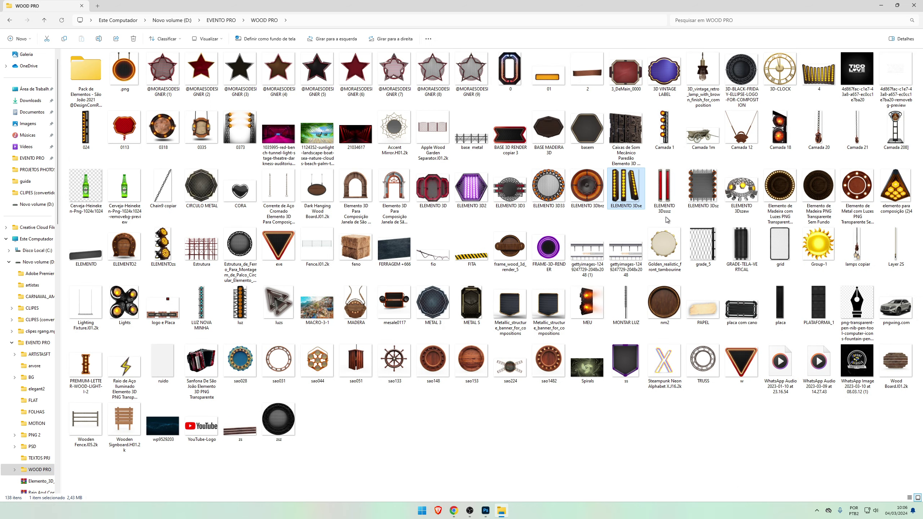
left_click(652, 142)
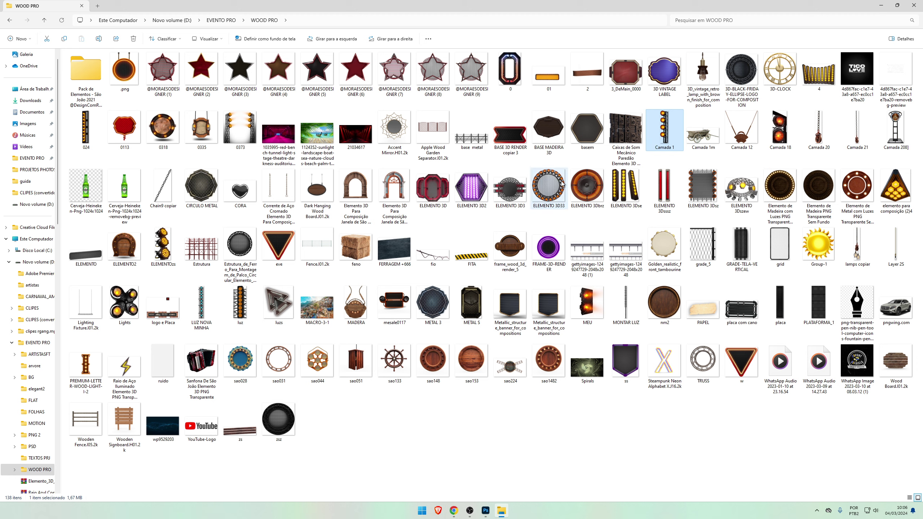
mouse_move(91, 128)
left_mouse_down()
mouse_move(406, 431)
mouse_move(439, 396)
left_mouse_up()
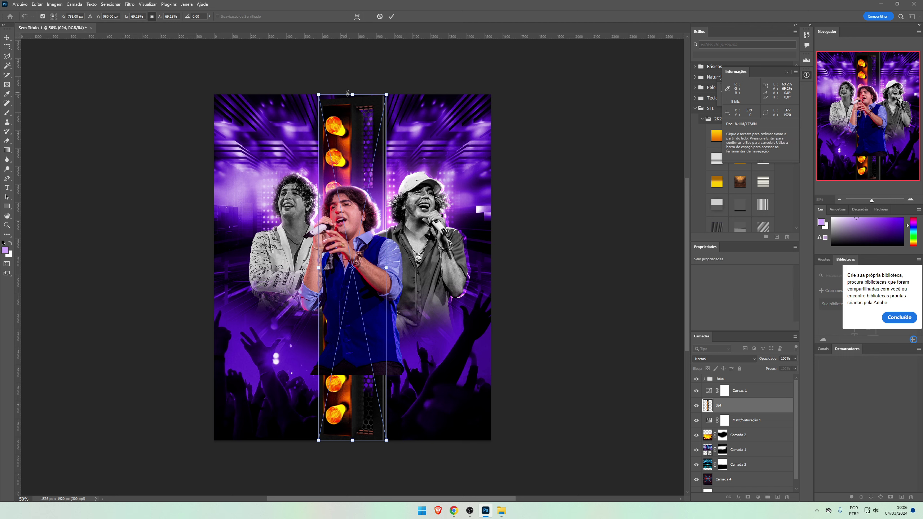
Step: Shrink the light bar to about a quarter at the left and colorize it pink via Hue/Saturation
mouse_move(318, 94)
left_mouse_down()
mouse_move(329, 373)
mouse_move(321, 325)
mouse_move(237, 190)
left_mouse_up()
key("Return")
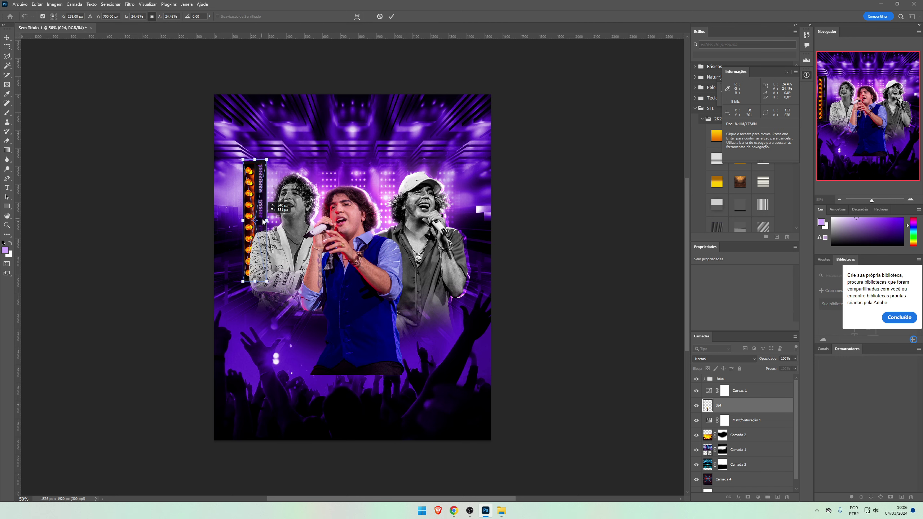
key("ctrl+u")
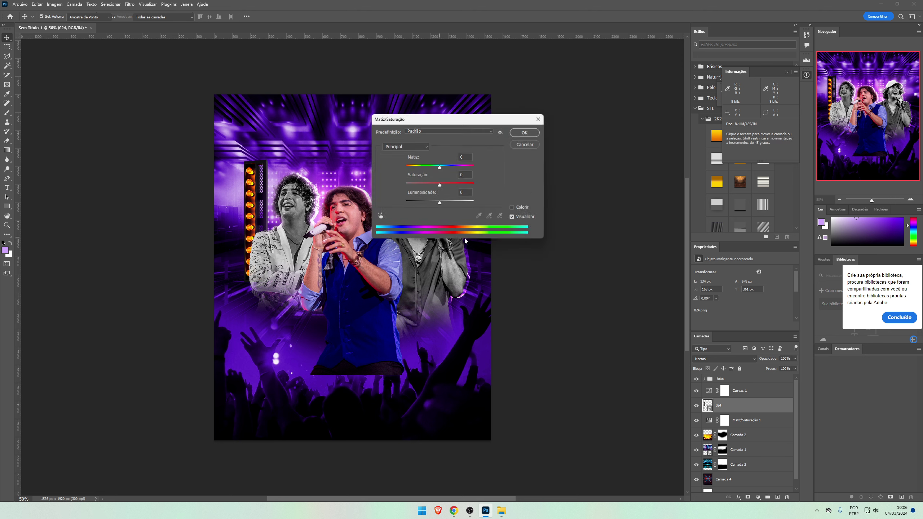
left_click(515, 208)
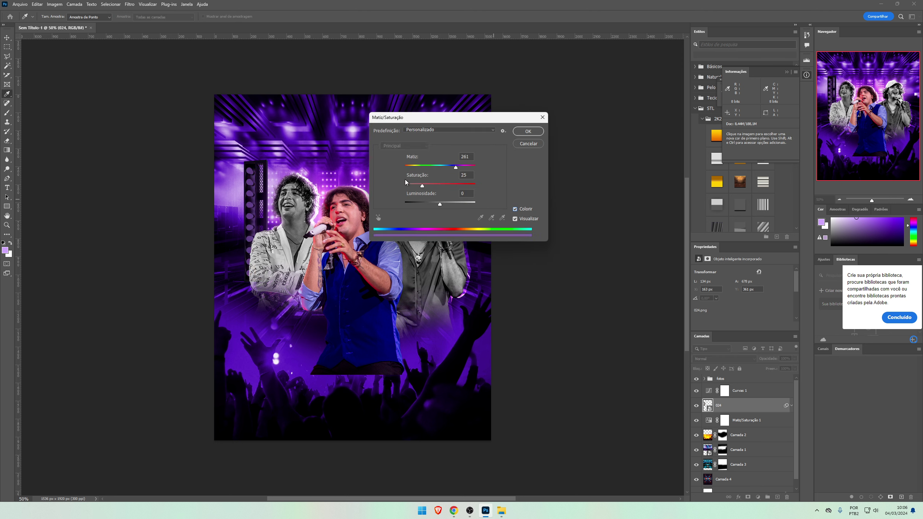
mouse_move(442, 183)
left_mouse_down()
mouse_move(476, 187)
mouse_move(436, 167)
mouse_move(466, 172)
left_mouse_up()
key("Return")
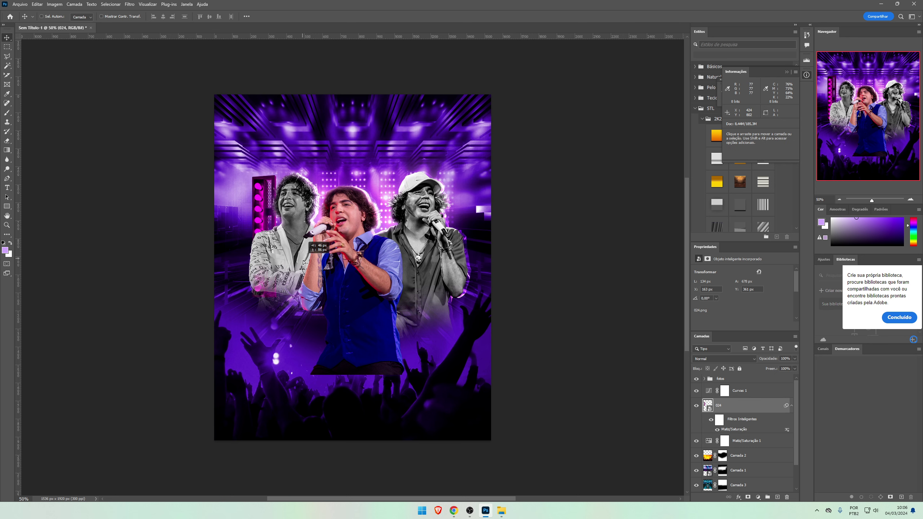
Step: Tilt the light bar about 12 degrees and Alt-drag copies into three angled bars
key("ctrl+t")
key("Return")
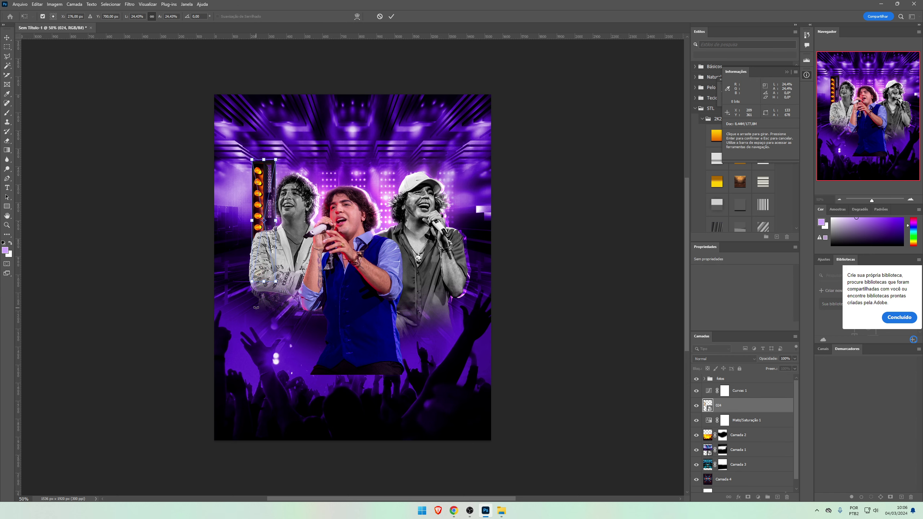
left_click_drag(289, 295, 304, 288)
key("Return")
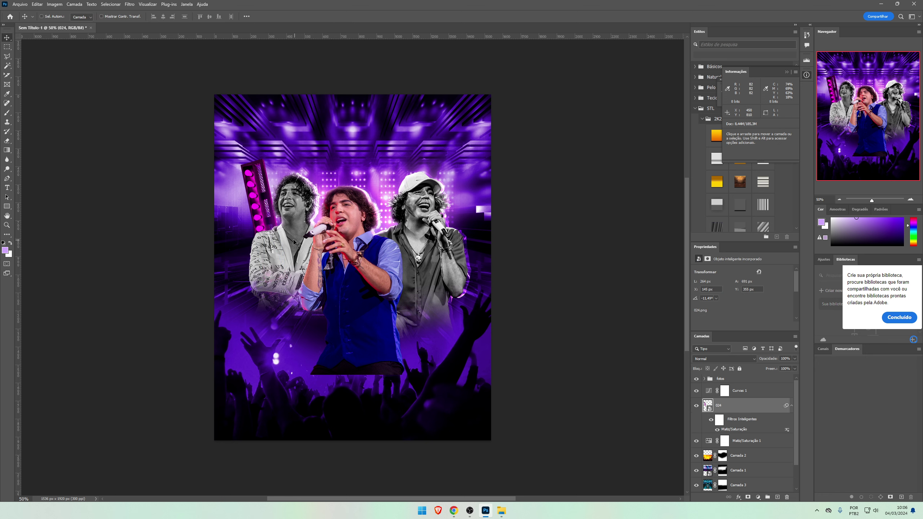
mouse_move(284, 192)
left_mouse_down()
mouse_move(302, 176)
mouse_move(295, 174)
left_mouse_up()
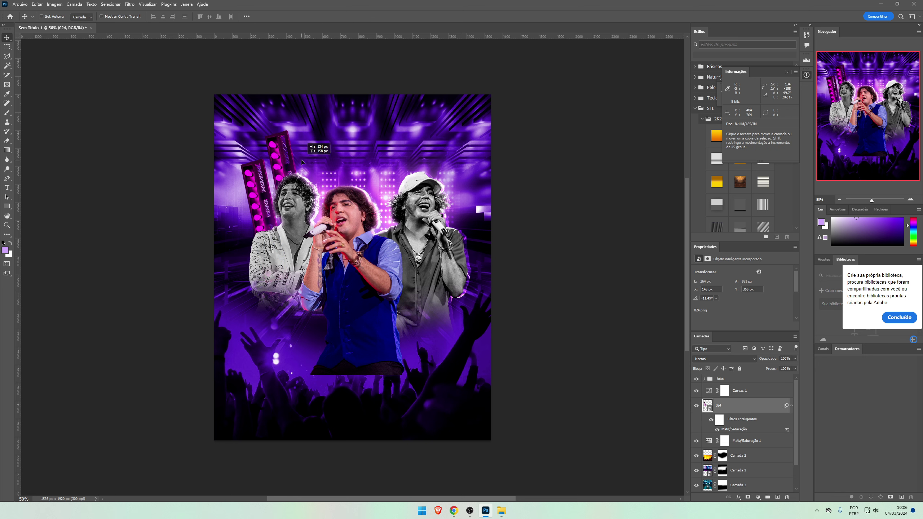
key("ctrl+z")
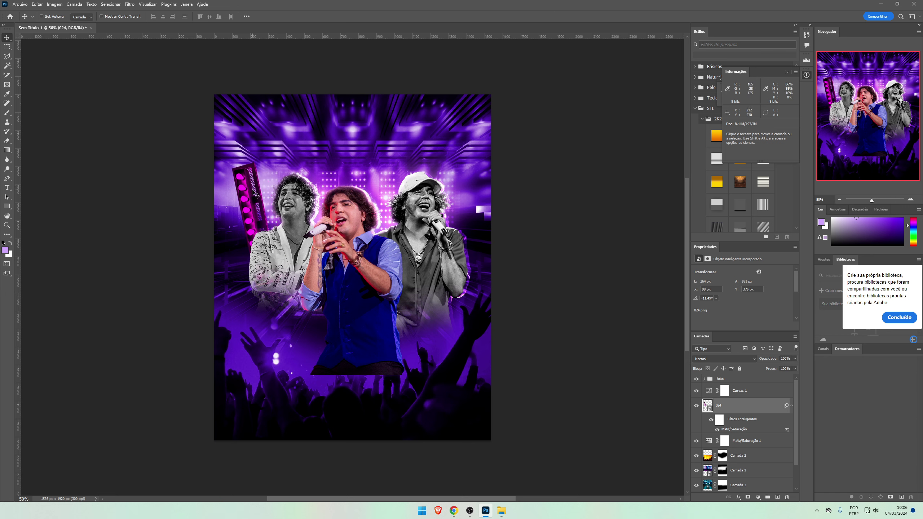
mouse_move(261, 219)
left_mouse_down()
mouse_move(283, 175)
mouse_move(328, 195)
left_mouse_up()
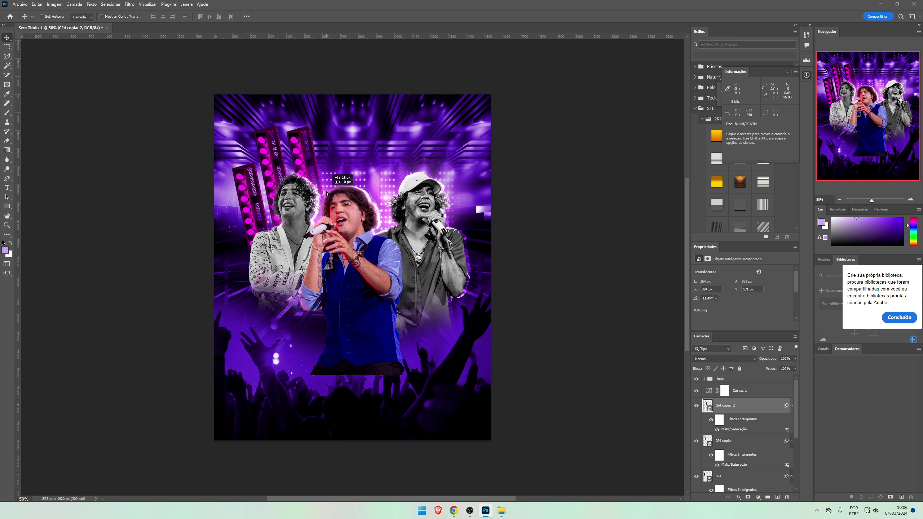
left_click(745, 440, "shift")
Step: Group the three light-bar layers and move the group down about 80 px
left_click(745, 476, "shift")
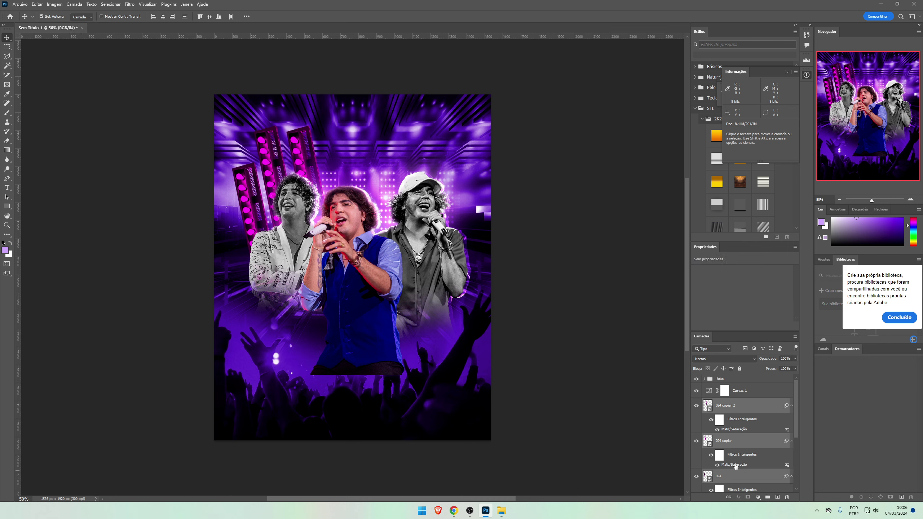
key("ctrl+g")
left_click_drag(320, 217, 315, 237)
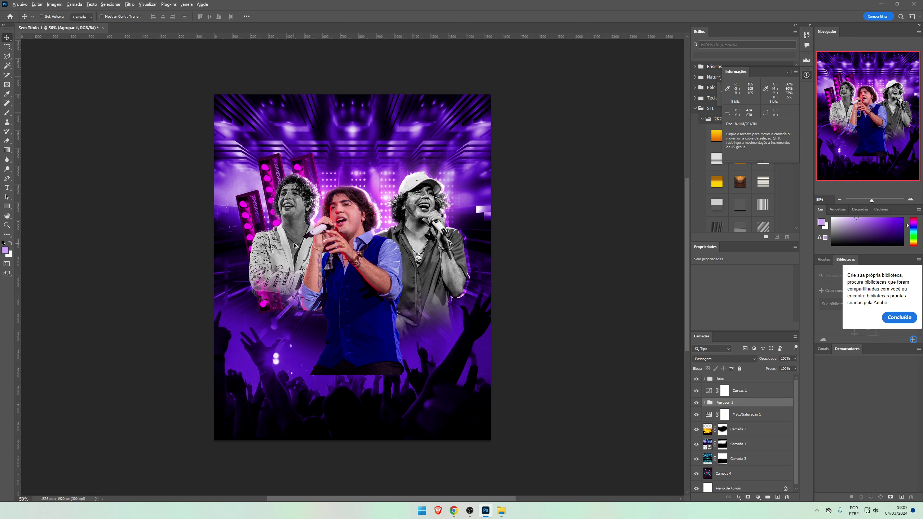
Step: Duplicate the bars, flip the copy horizontally behind the right singer, and group both sets
left_click_drag(271, 239, 414, 238)
key("ctrl+t")
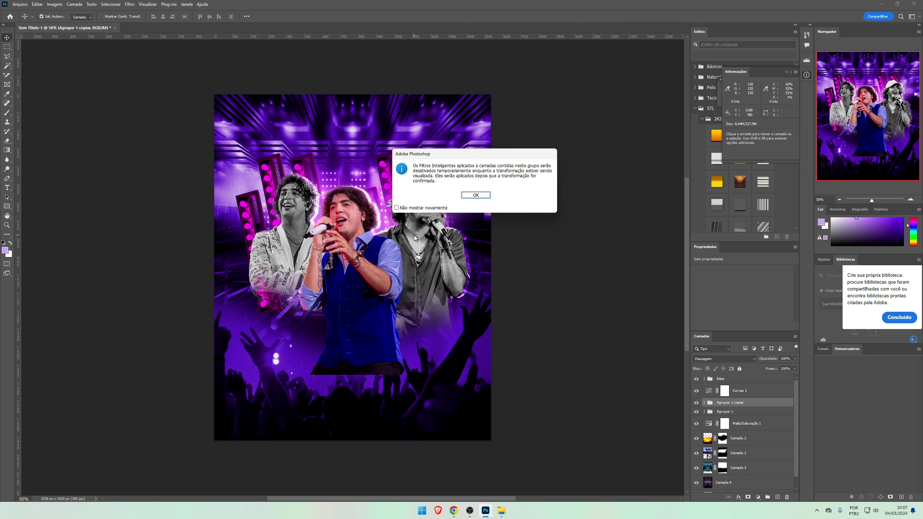
key("Return")
right_click(415, 235)
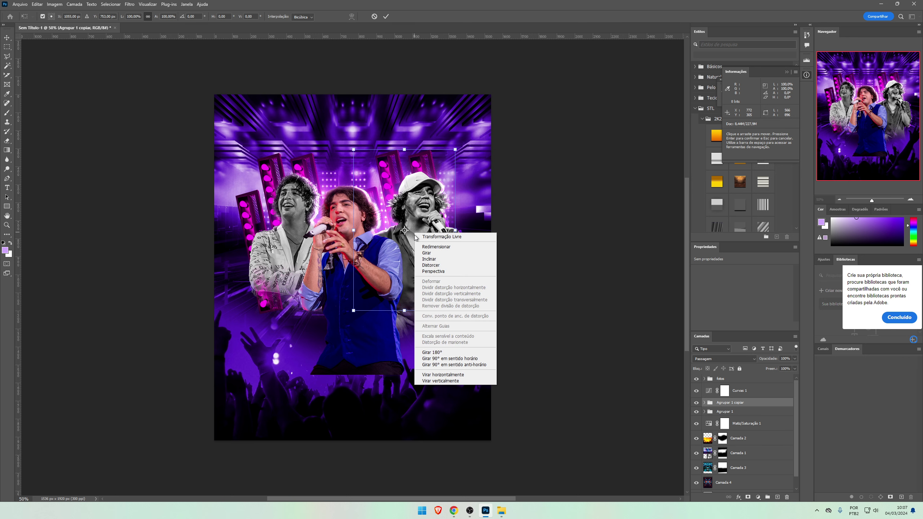
left_click(454, 374)
key("Return")
left_click_drag(449, 253, 479, 256)
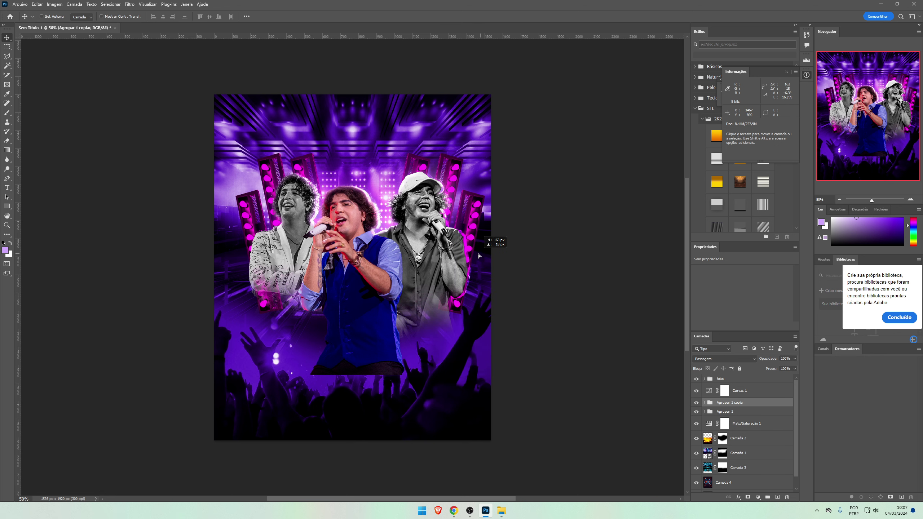
left_click(750, 413, "shift")
key("ctrl+g")
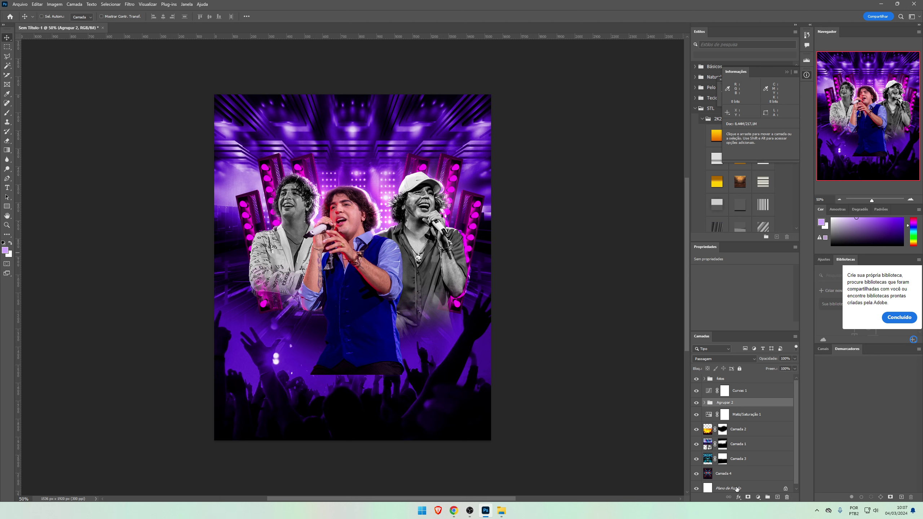
Step: Mask Agrupar 2 and erase the bars' lower ends, undoing an accidental shift of the bars
left_click(747, 496)
key("e")
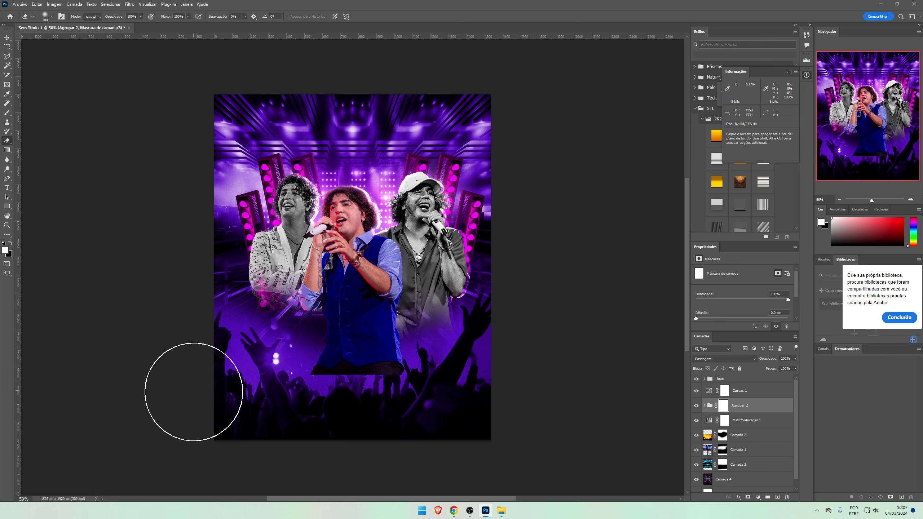
left_click_drag(371, 337, 193, 290)
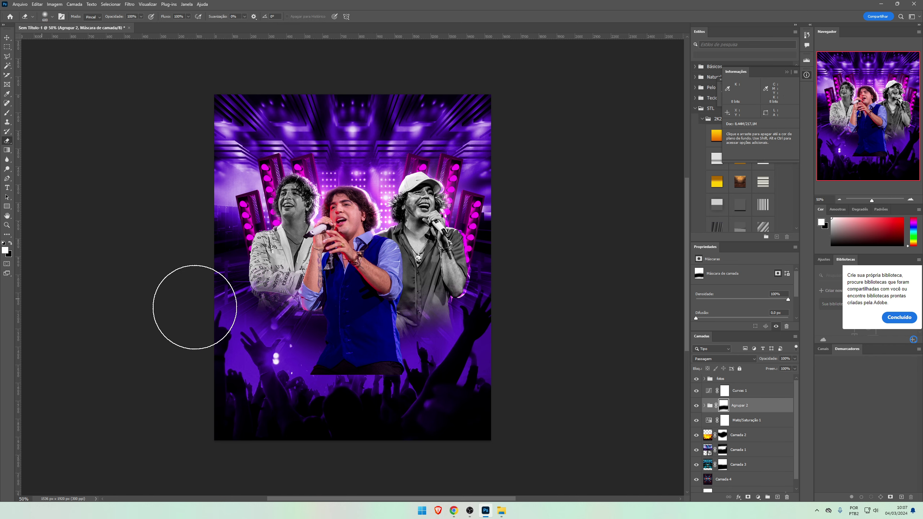
key("v")
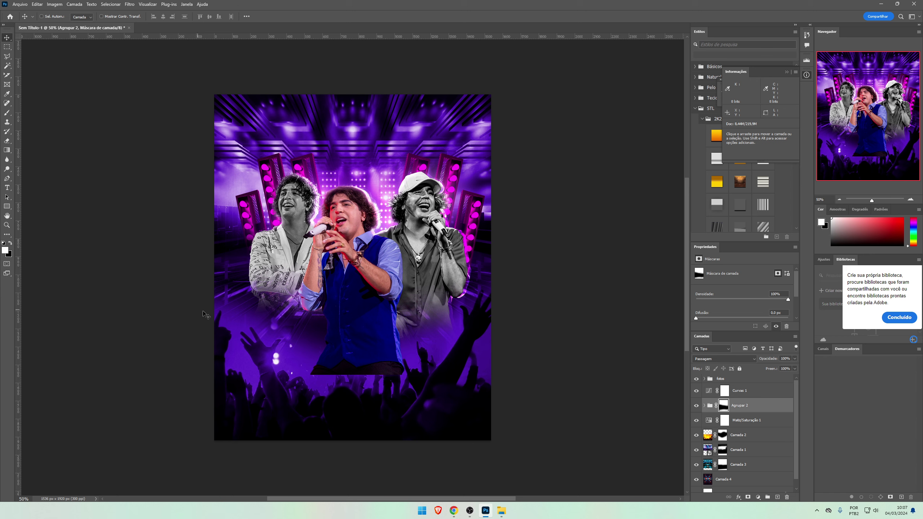
left_click_drag(206, 315, 220, 300)
key("ctrl+z")
key("e")
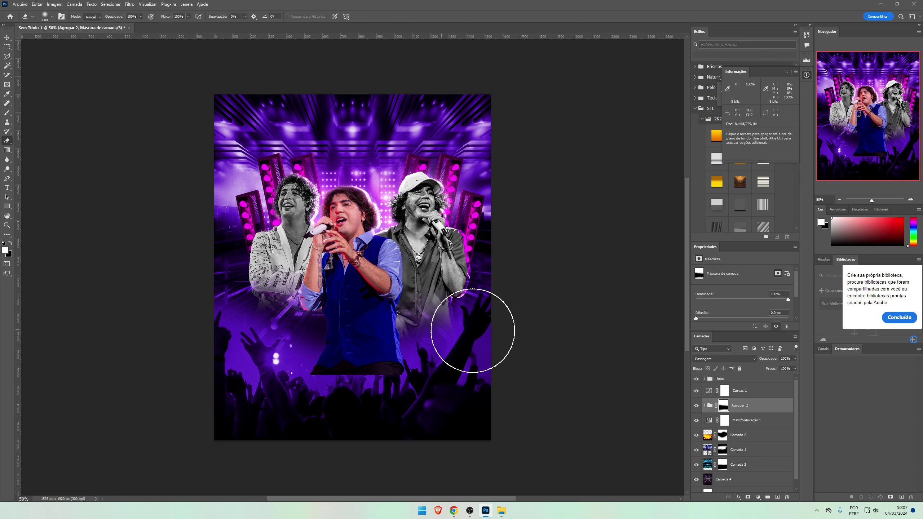
key("v")
left_click(725, 379)
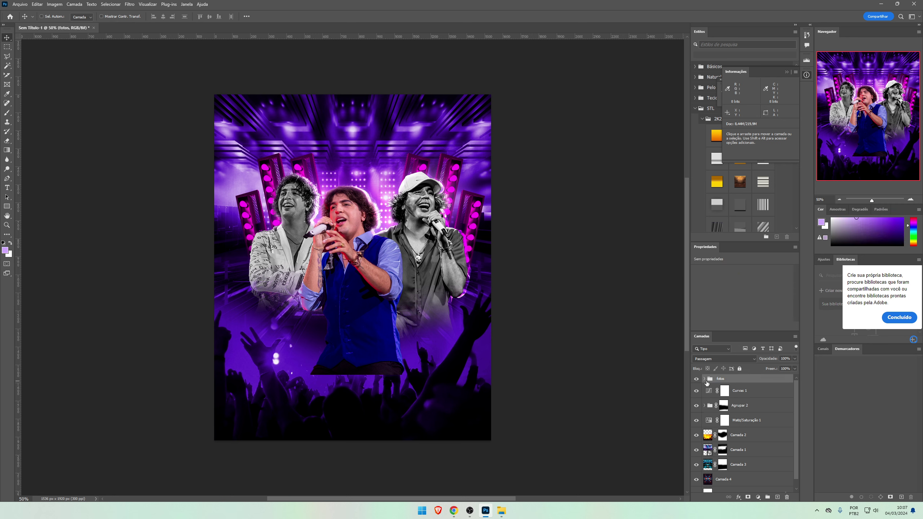
Step: Add a layer mask to the fotos group and erase the singers' lower bodies
left_click(705, 379)
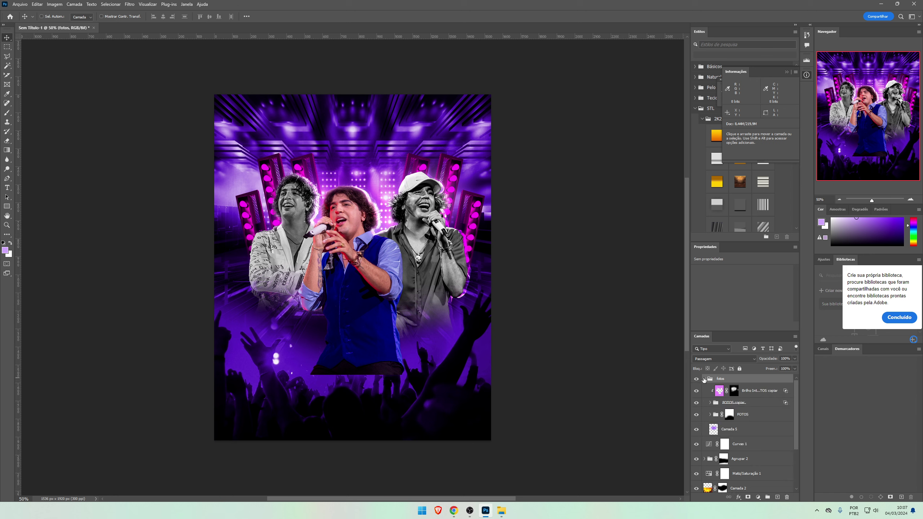
left_click(705, 379)
left_click(696, 378)
left_click(704, 379)
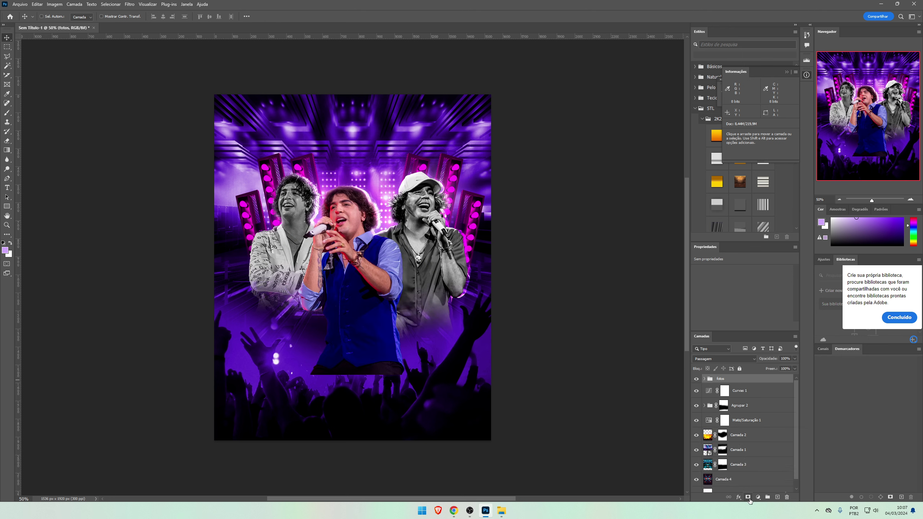
left_click(748, 496)
key("e")
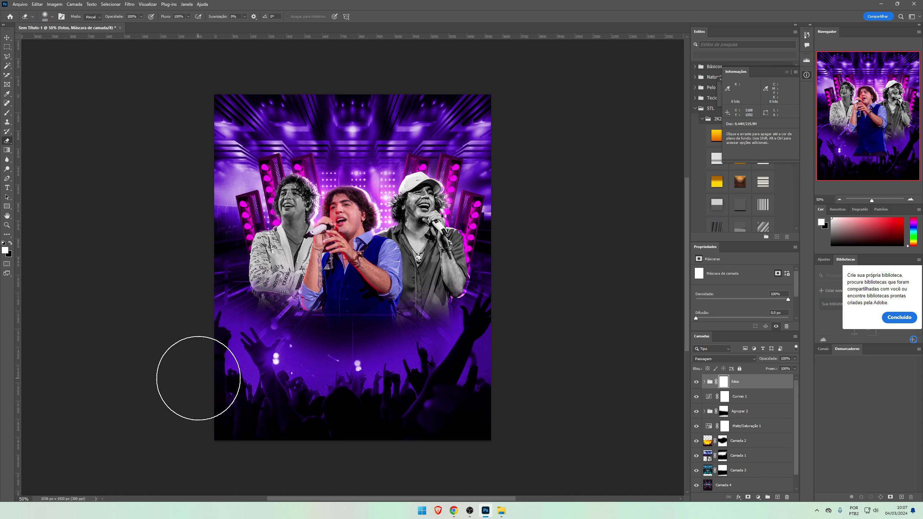
left_click_drag(409, 340, 351, 401)
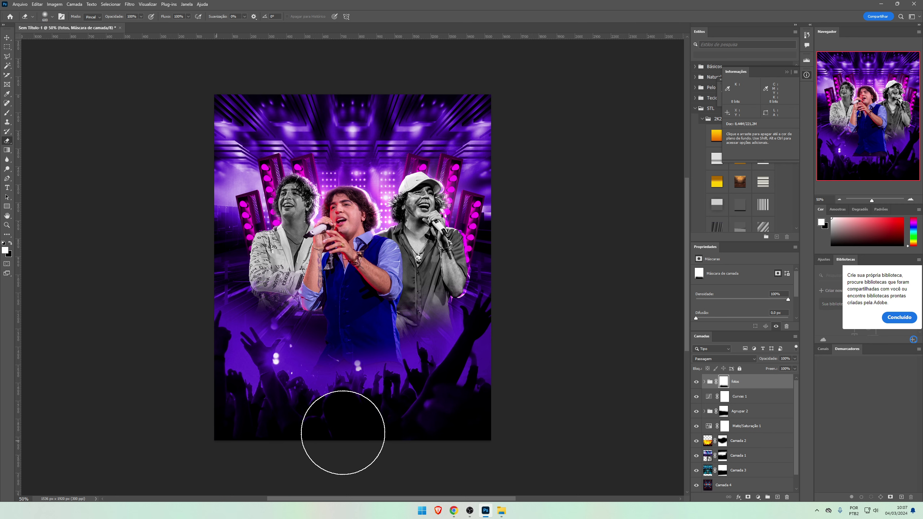
Step: Select fotos with Curvas 1 and Agrupar 2 and move them slightly lower and left
key("v")
left_click(736, 382)
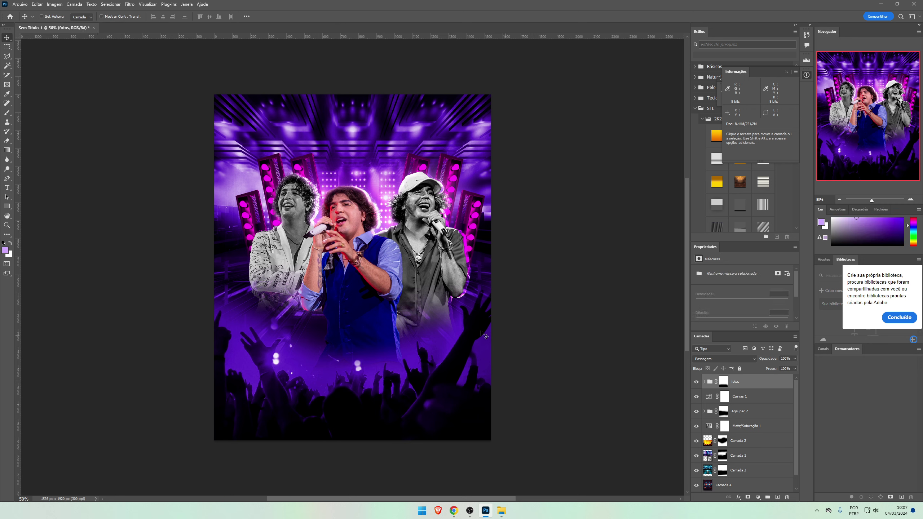
left_click(724, 381)
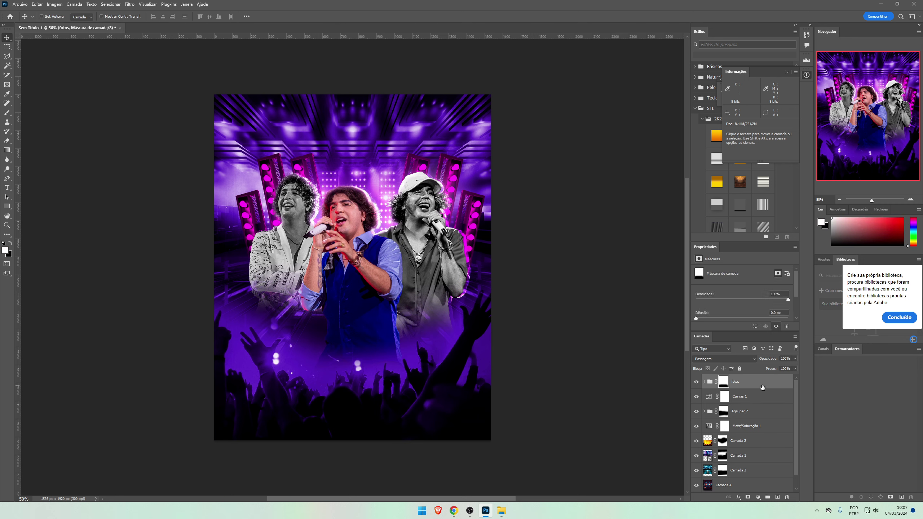
left_click(744, 411, "shift")
mouse_move(448, 350)
left_mouse_down()
mouse_move(442, 398)
mouse_move(442, 336)
mouse_move(439, 346)
left_mouse_up()
Step: Add a Color Lookup adjustment layer above the singers using CHAMATIVO PRO1.CUBE
left_click(754, 396)
left_click(723, 382)
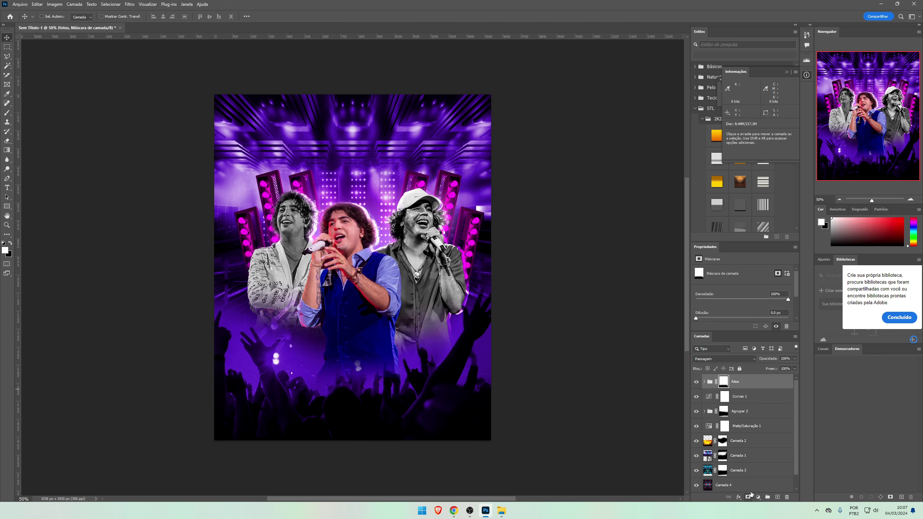
left_click(757, 497)
left_click(777, 468)
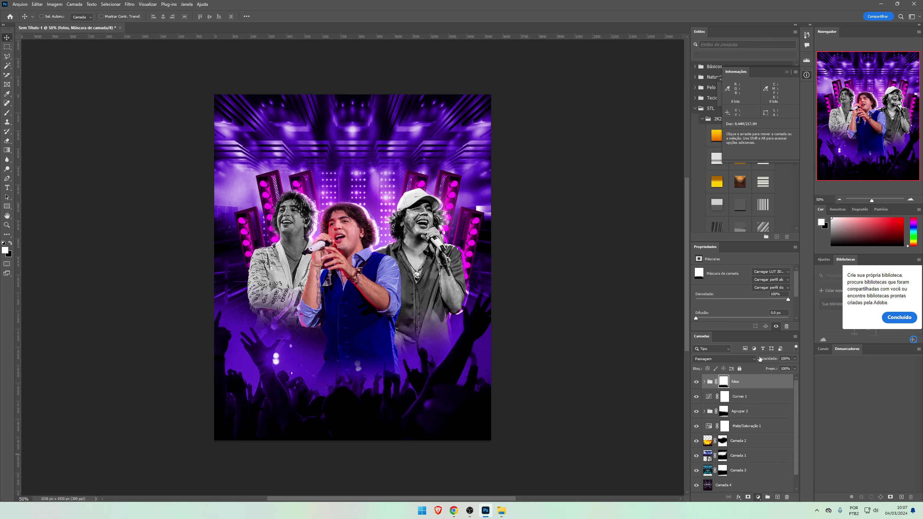
left_click(774, 271)
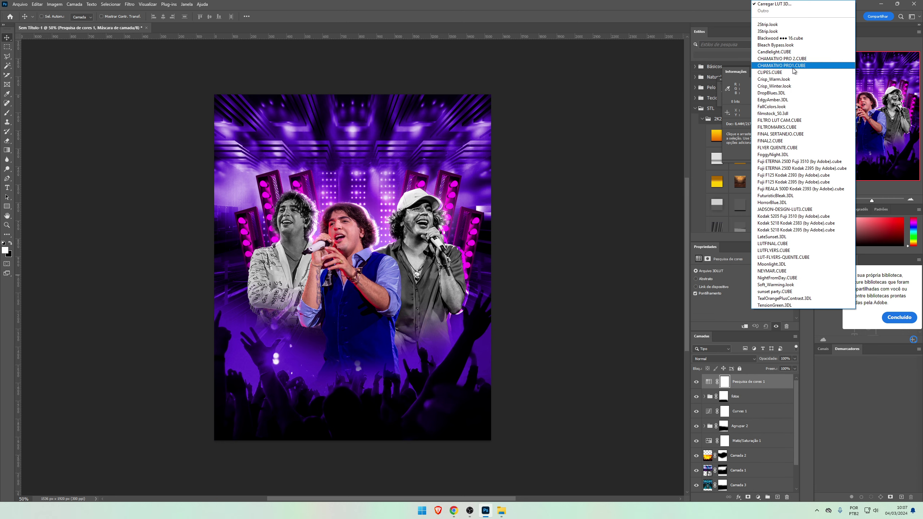
left_click(792, 60)
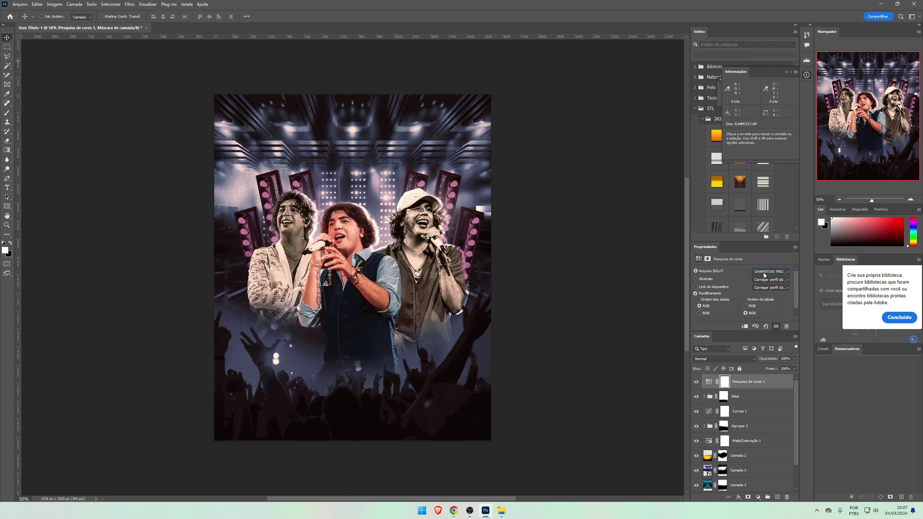
Step: Step through LUTs to FILTRO LUT CAM.CUBE and raise the lookup's opacity
key("Down")
key("Down")
key("Down")
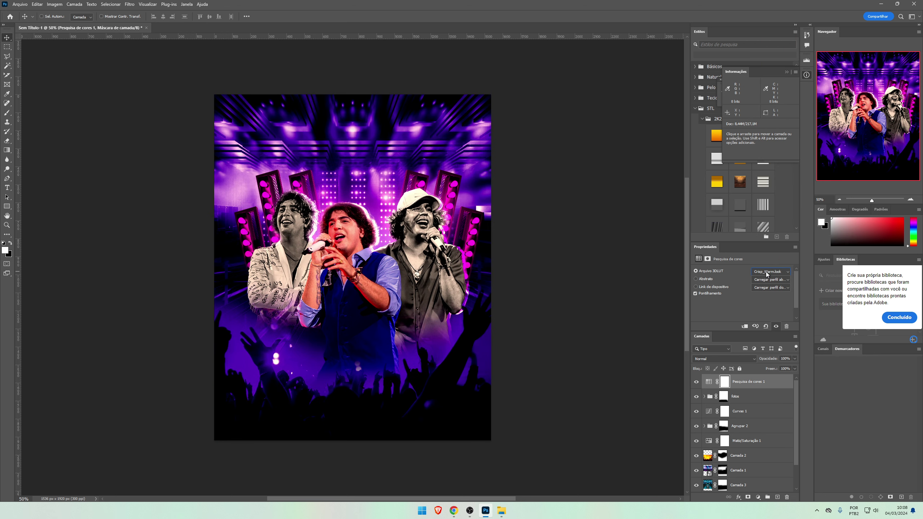
key("Down")
key("Down")
key("Down")
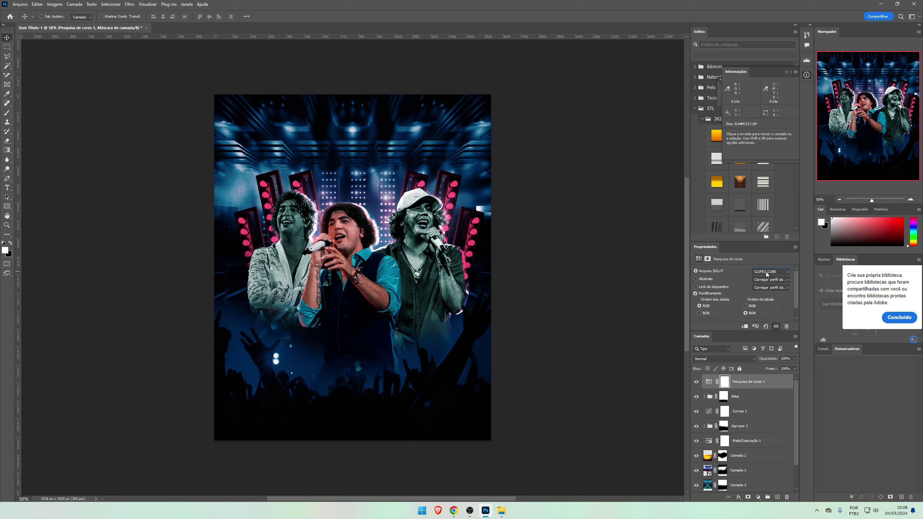
key("Down")
key("Down")
key("Down")
key("Down")
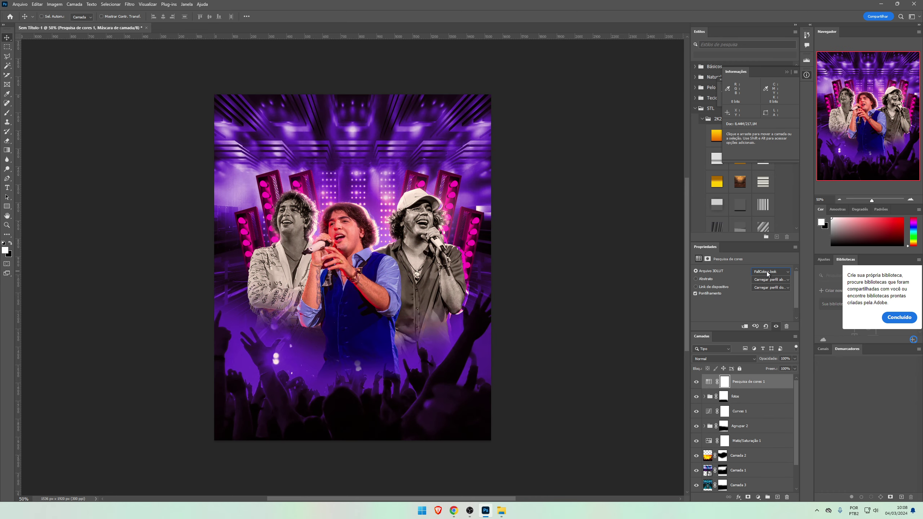
key("Down")
key("Down")
key("Down")
key("Down")
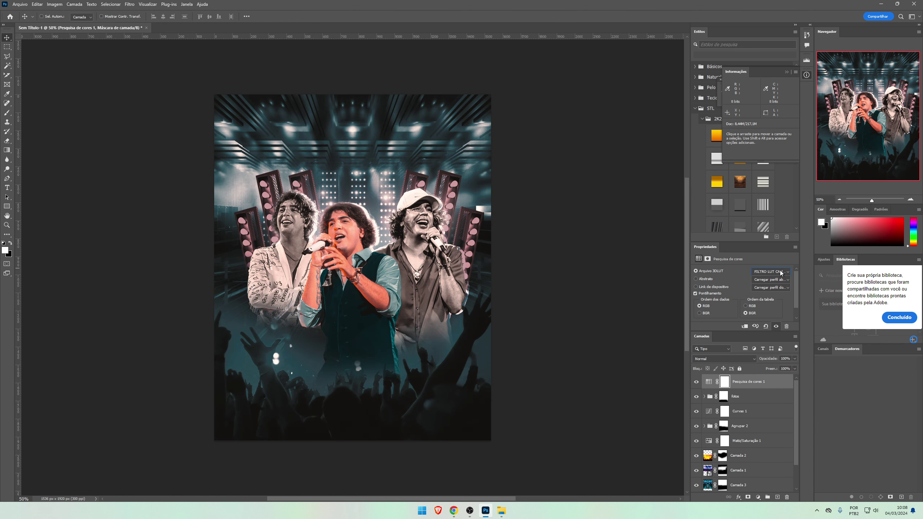
key("Up")
left_click_drag(761, 367, 775, 368)
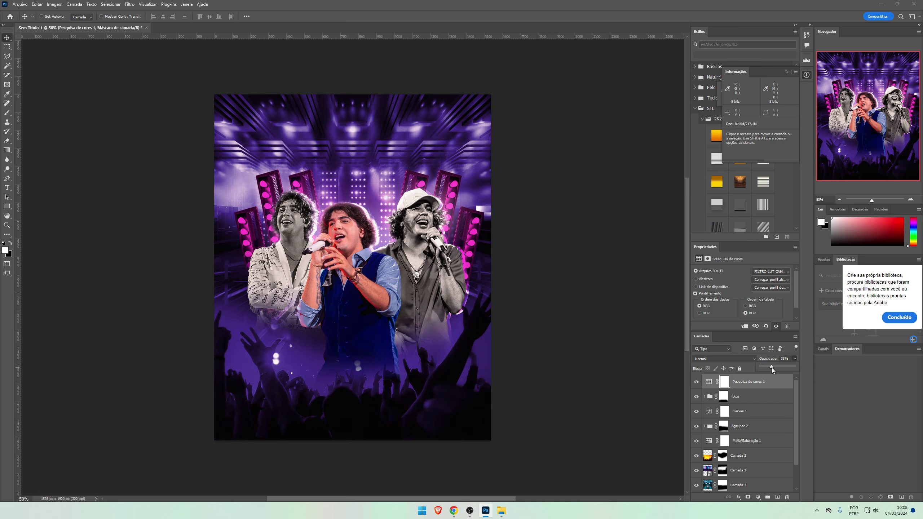
Step: Try JADSON-DESIGN-LUT3.CUBE at full opacity, then FLYER.QUENTE.CUBE and FINAL2.CUBE
left_click(783, 274)
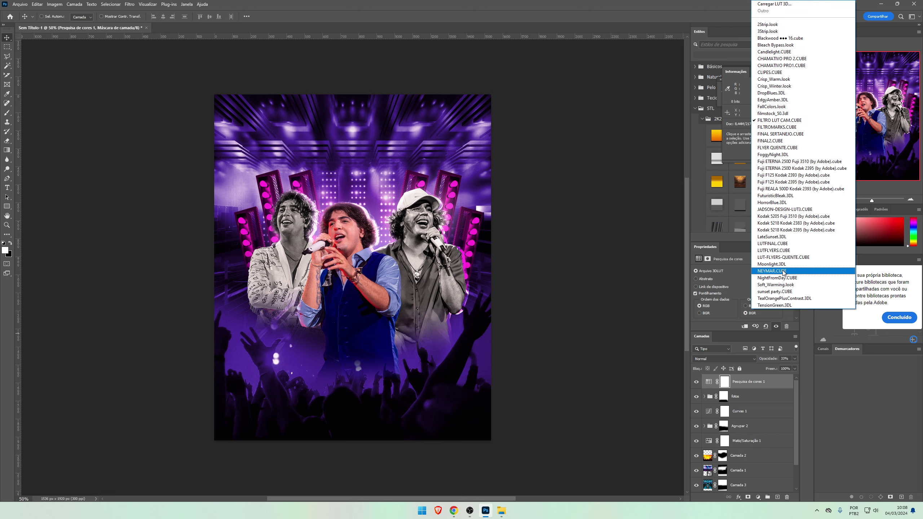
left_click(786, 209)
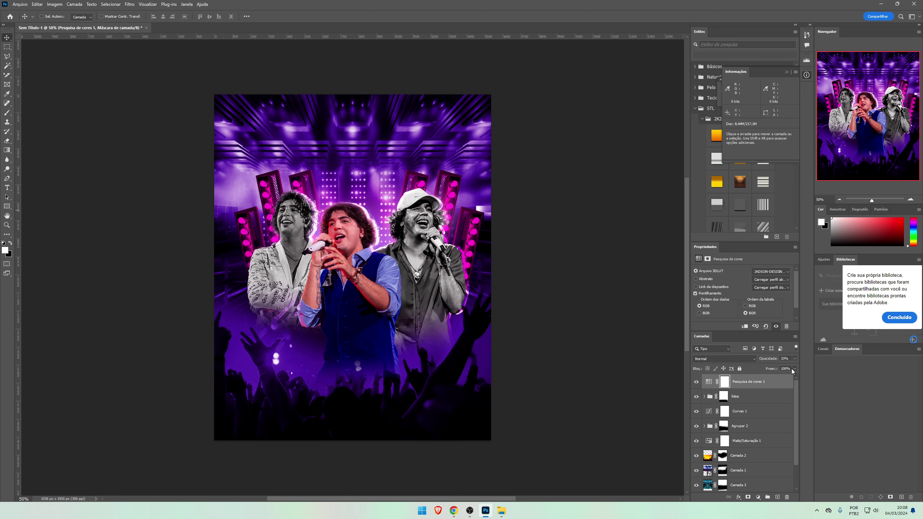
left_click(794, 358)
left_click_drag(770, 366, 804, 366)
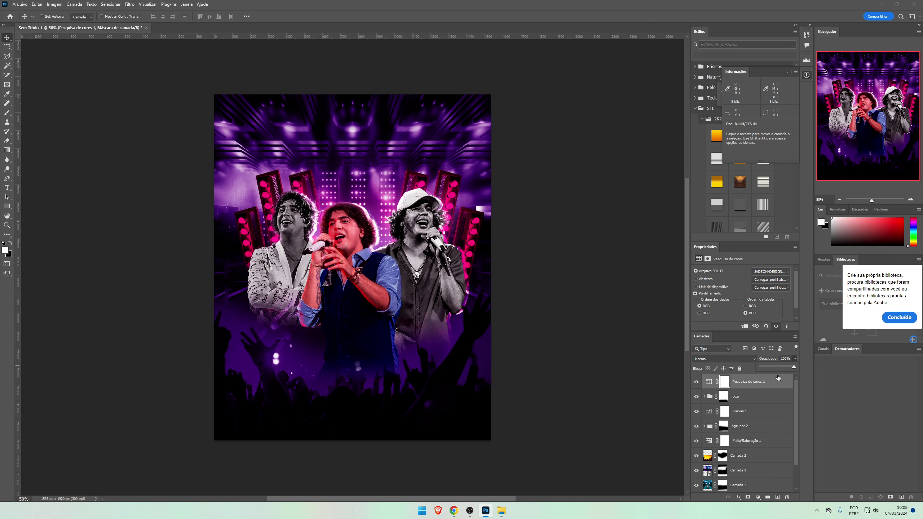
left_click(770, 270)
key("Up")
key("Up")
key("Up")
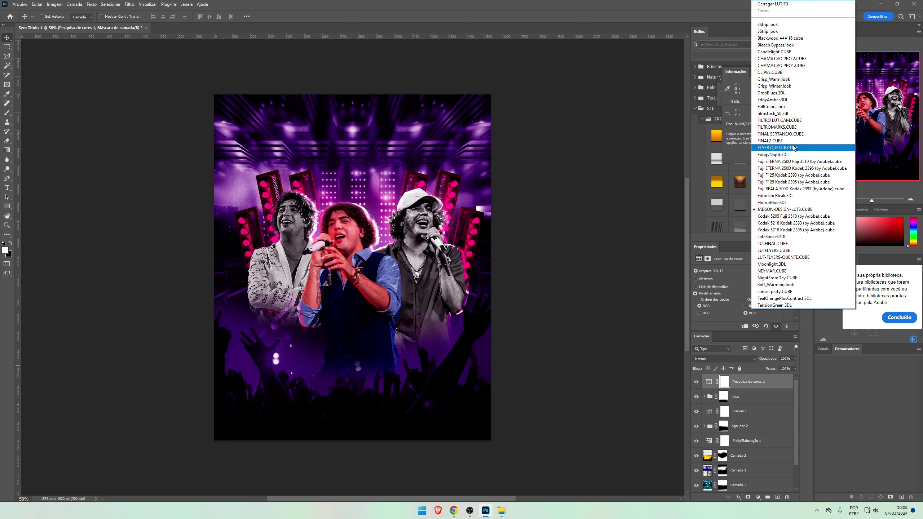
key("Return")
key("Up")
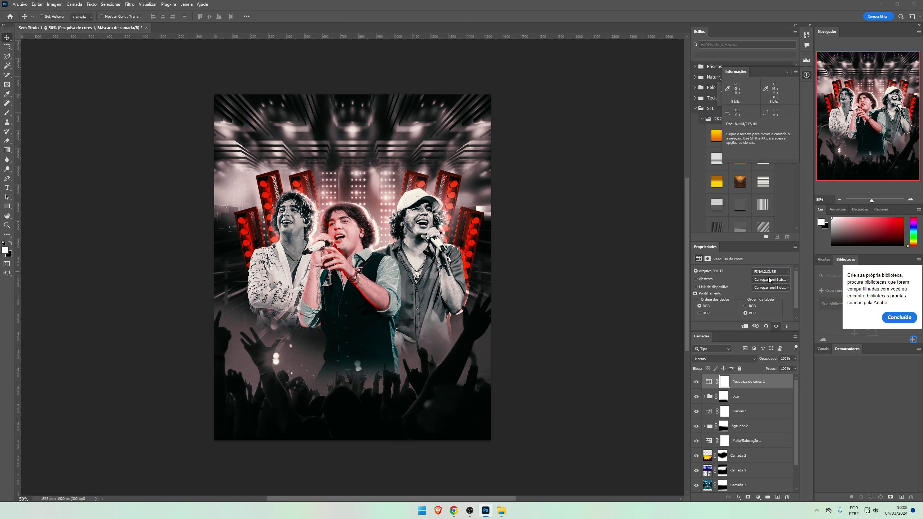
Step: Cancel an abstract profile load and apply the LUTFINAL.CUBE lookup instead
left_click(768, 277)
key("Escape")
left_click(707, 272)
left_click(767, 272)
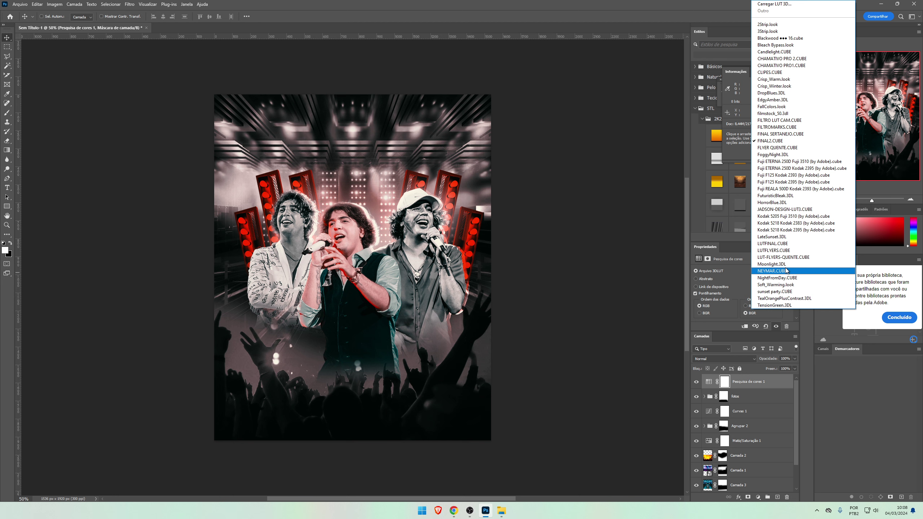
left_click(789, 243)
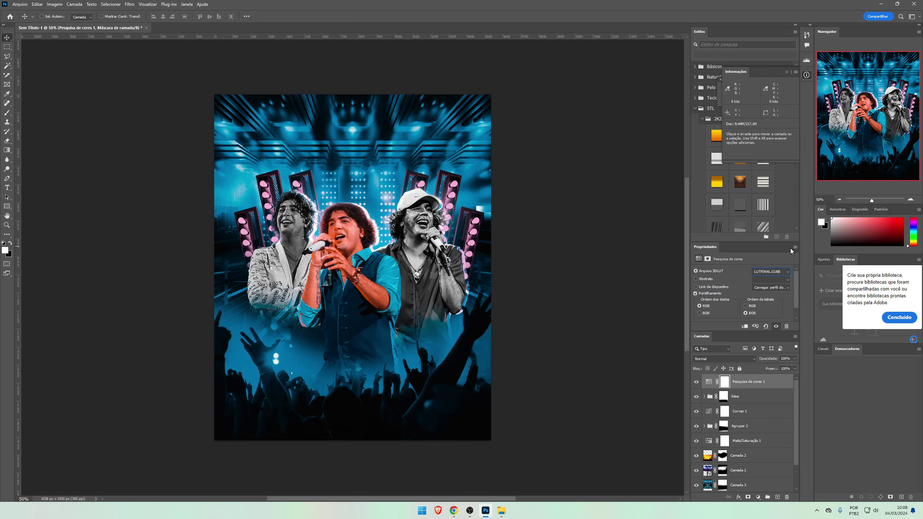
Step: Settle on the NEYMAR.CUBE LUT for the final dark teal grade
scroll(777, 273, "down", 1)
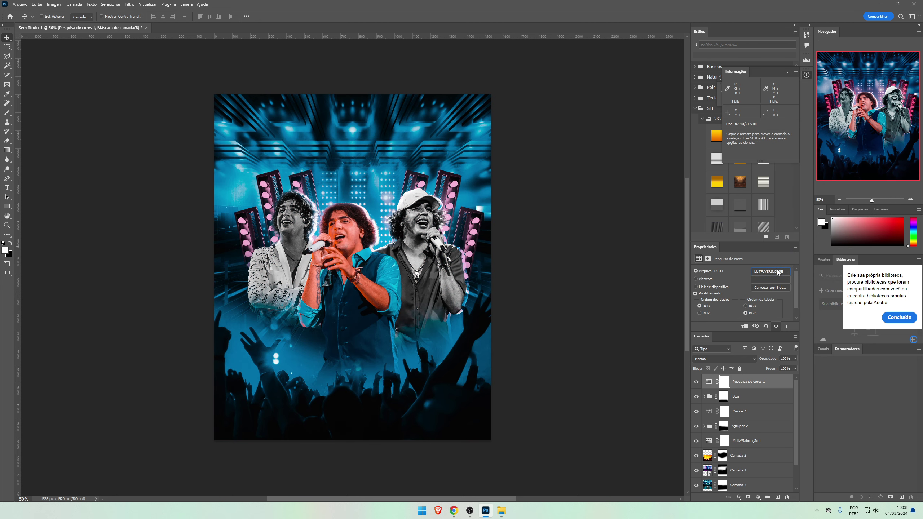
scroll(776, 273, "down", 1)
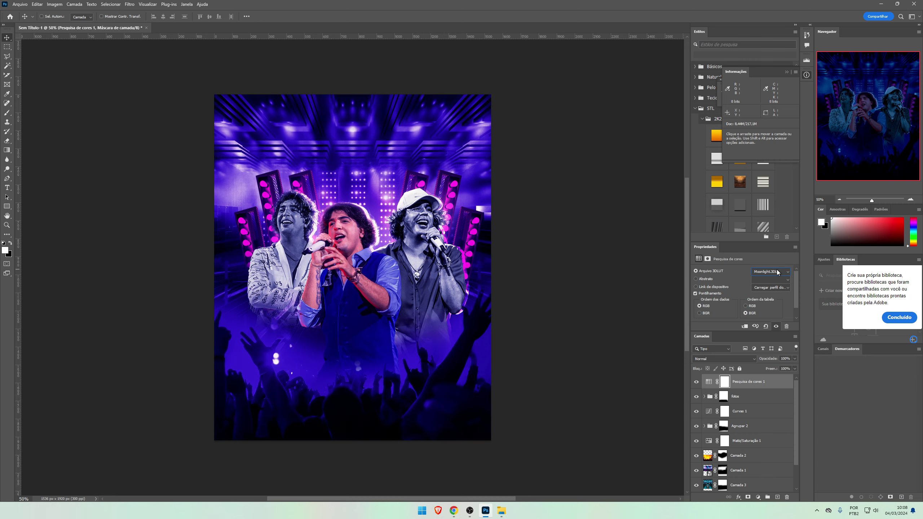
scroll(776, 272, "down", 1)
scroll(776, 270, "down", 1)
scroll(776, 268, "down", 1)
scroll(776, 267, "down", 1)
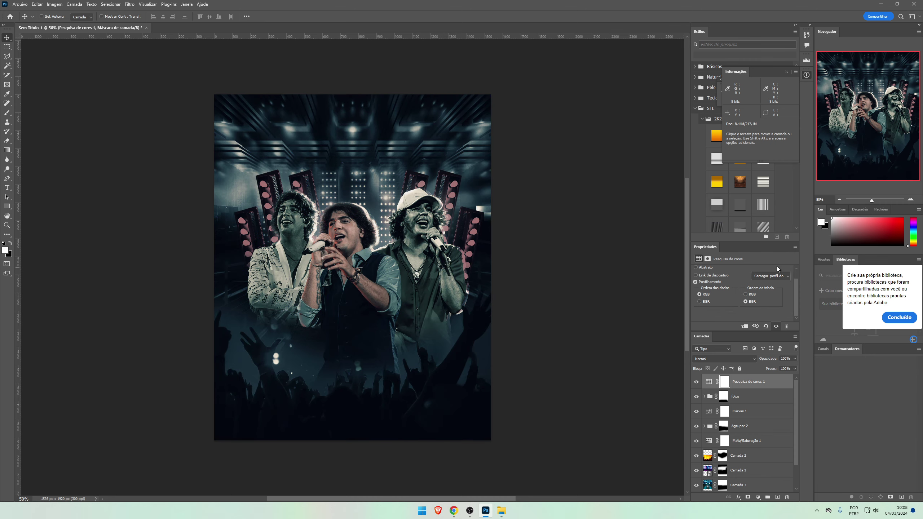
scroll(774, 280, "up", 2)
left_click(771, 272)
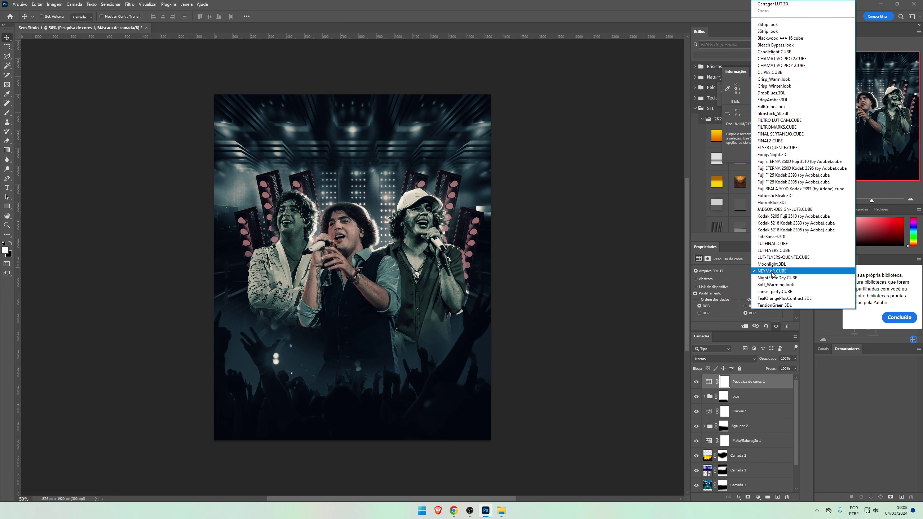
scroll(767, 271, "down", 2)
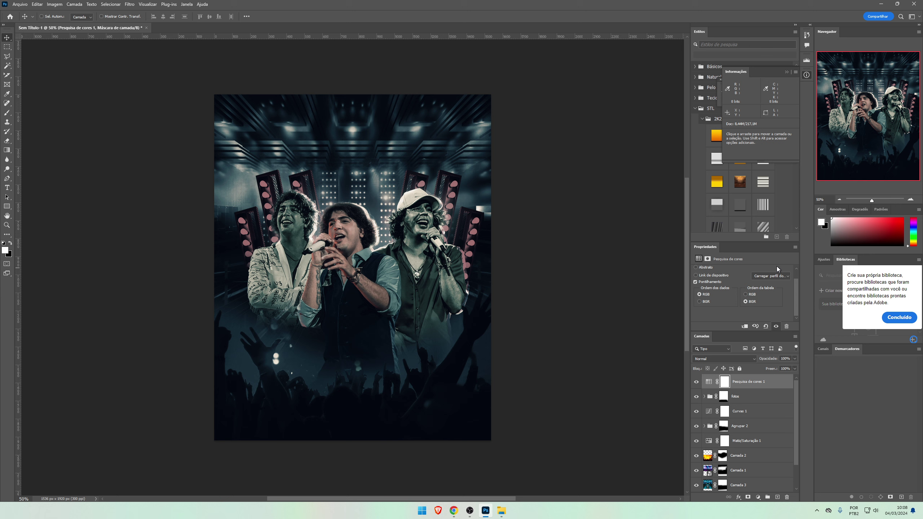